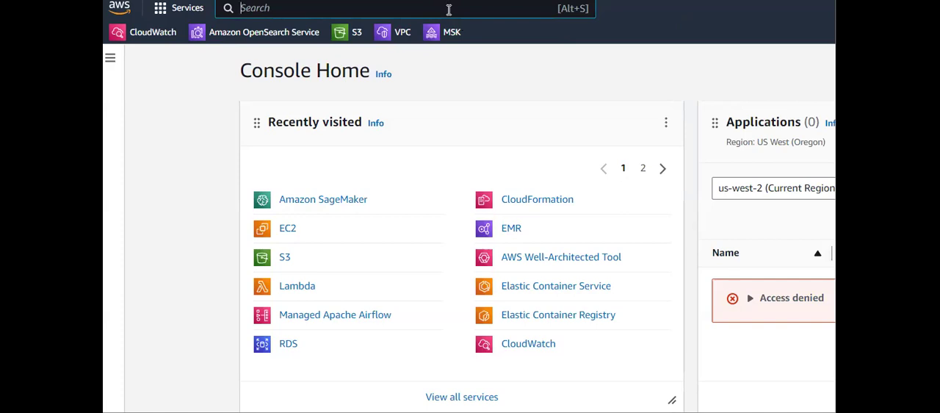
- Search the AWS services for "dyn" and open the DynamoDB service
{"action": "type", "text": "dyn"}
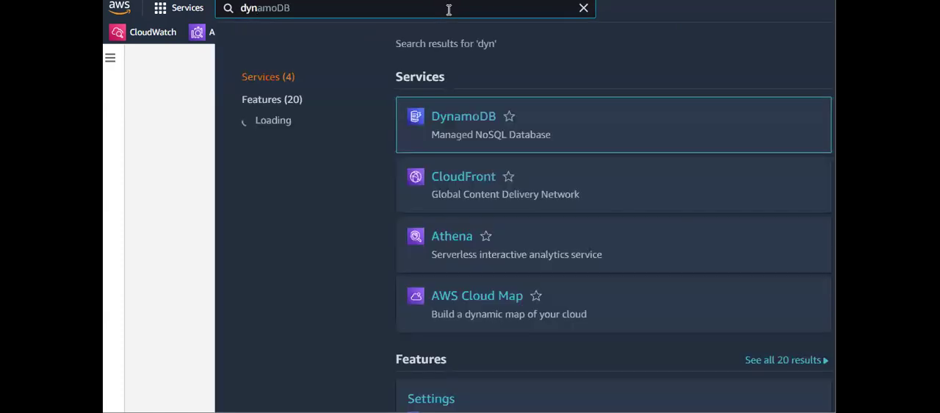
{"action": "mouse_move", "coordinate": [458, 134]}
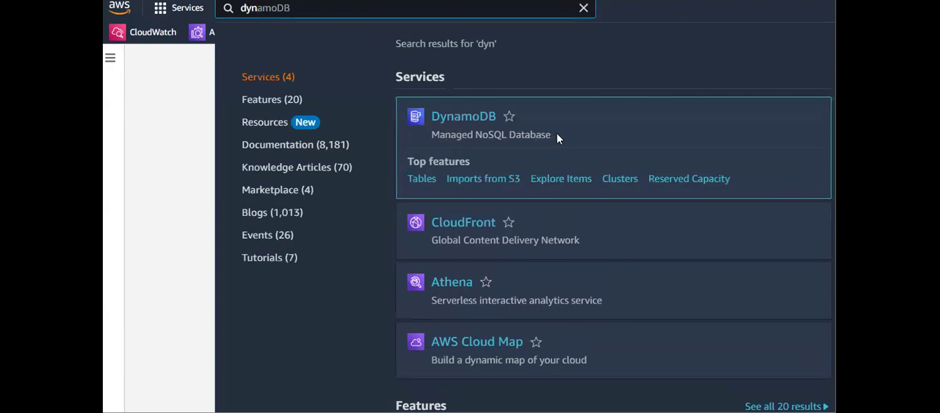
{"action": "left_click_drag", "start_coordinate": [558, 133], "coordinate": [480, 134]}
{"action": "triple_click", "coordinate": [430, 137]}
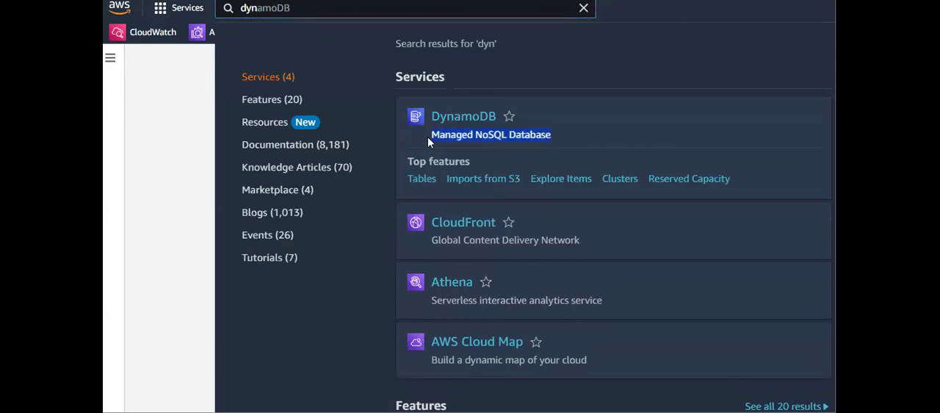
{"action": "left_click", "coordinate": [596, 132]}
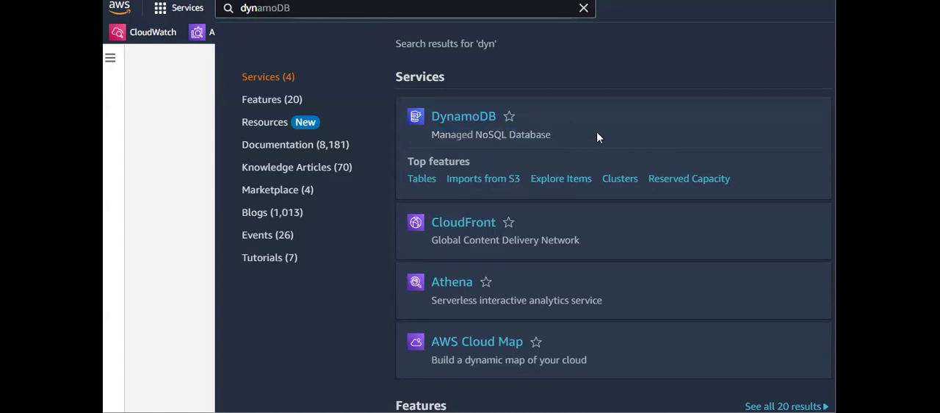
{"action": "left_click", "coordinate": [476, 118]}
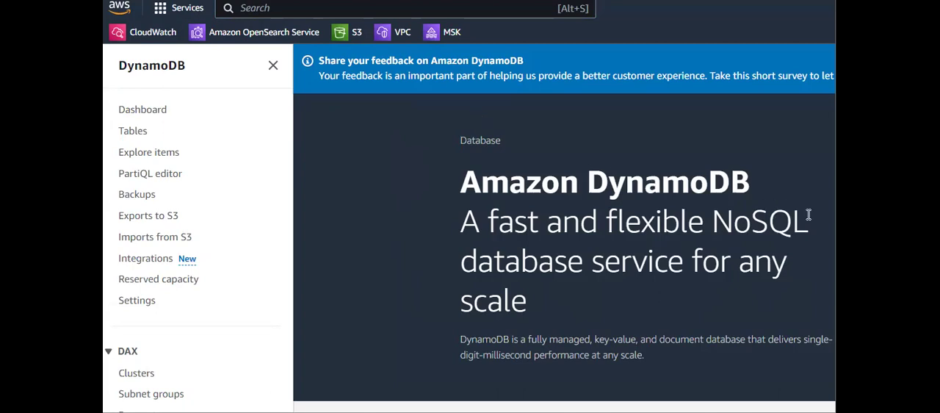
- Go to the DynamoDB tables list and start creating a new table
{"action": "left_click_drag", "start_coordinate": [821, 230], "coordinate": [712, 221]}
{"action": "left_click", "coordinate": [598, 249]}
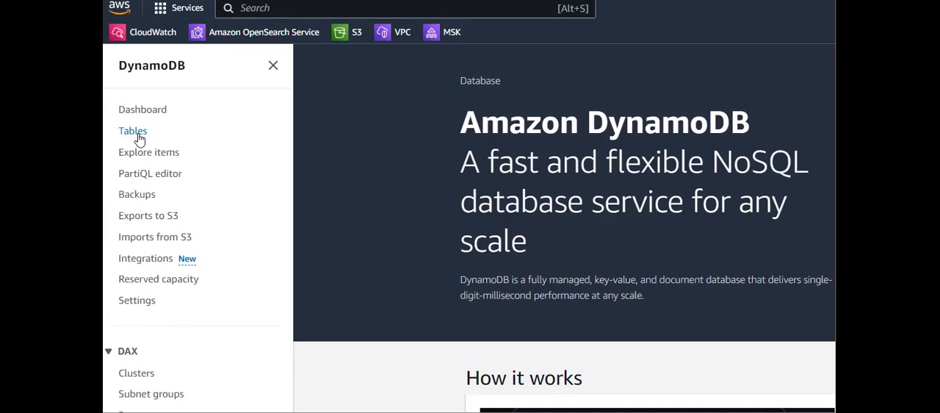
{"action": "left_click", "coordinate": [137, 134]}
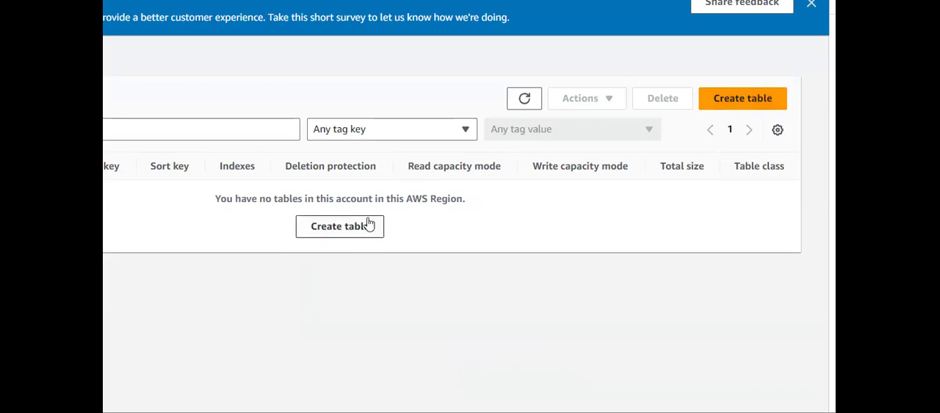
{"action": "left_click_drag", "start_coordinate": [227, 199], "coordinate": [374, 200]}
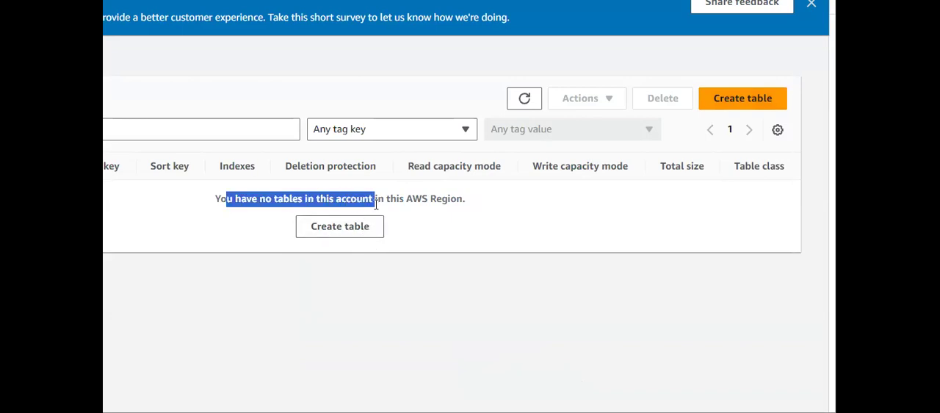
{"action": "left_click", "coordinate": [438, 209]}
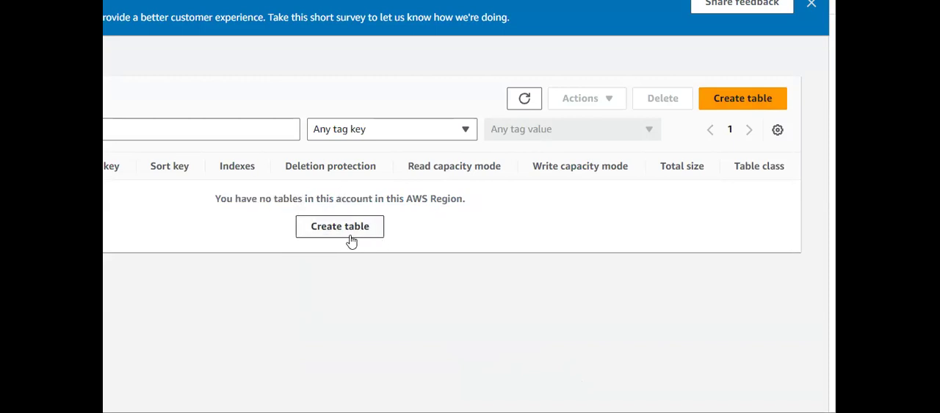
{"action": "left_click", "coordinate": [722, 100]}
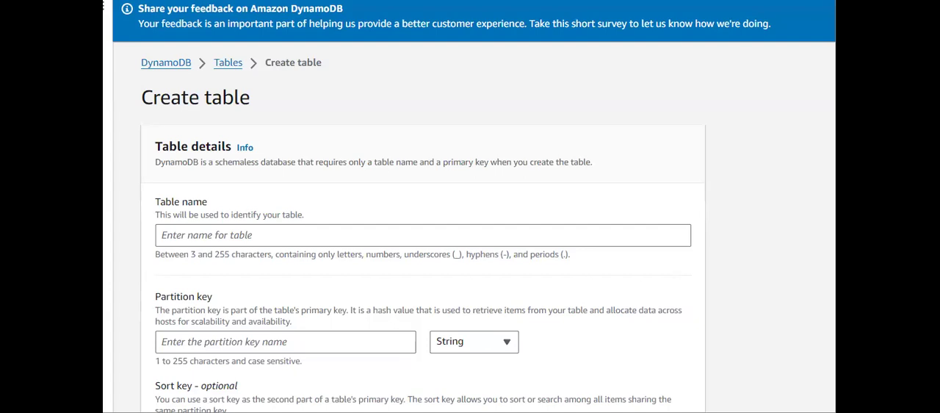
- Name the new table "table-1" in the table details
{"action": "scroll", "coordinate": [657, 193], "scroll_direction": "down", "scroll_amount": 1}
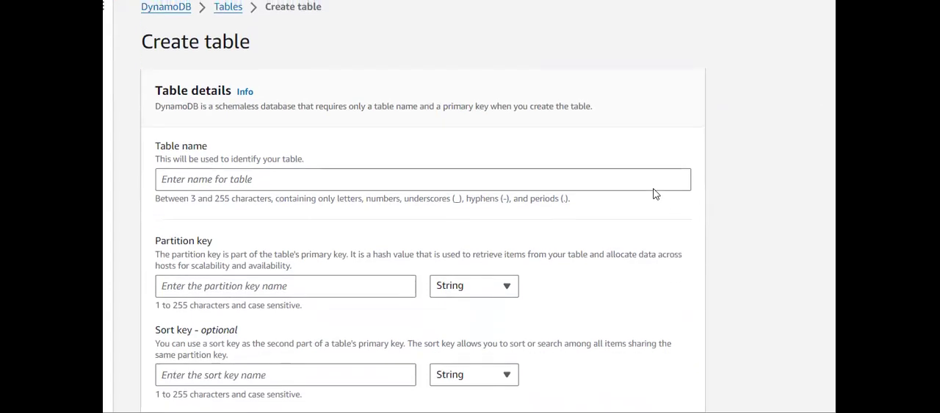
{"action": "scroll", "coordinate": [270, 105], "scroll_direction": "up", "scroll_amount": 1}
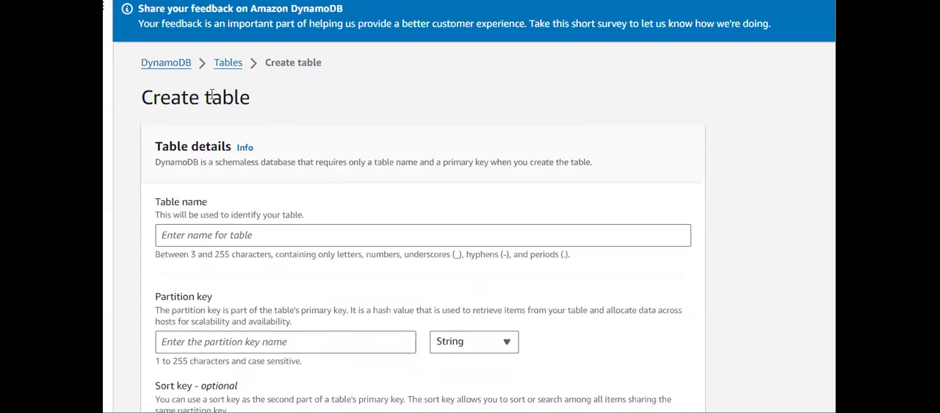
{"action": "left_click_drag", "start_coordinate": [133, 105], "coordinate": [286, 95]}
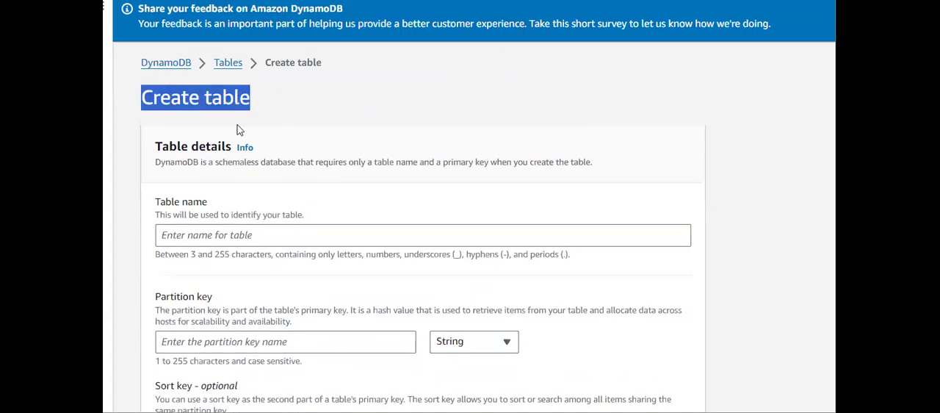
{"action": "left_click_drag", "start_coordinate": [149, 148], "coordinate": [225, 148]}
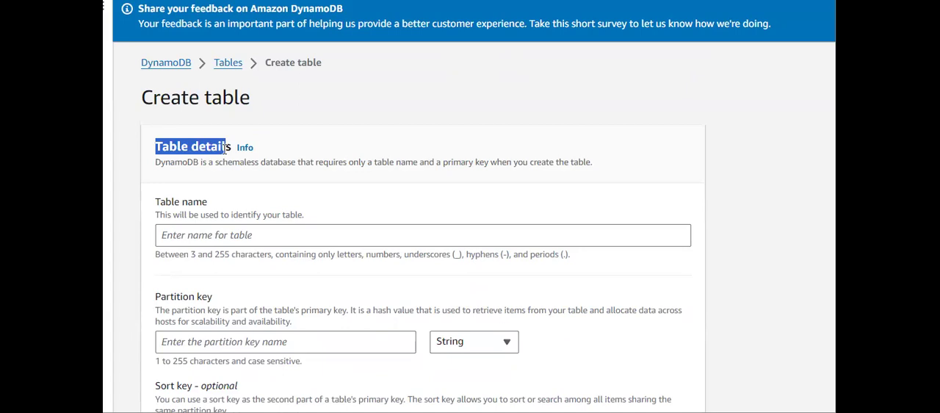
{"action": "scroll", "coordinate": [227, 147], "scroll_direction": "down", "scroll_amount": 1}
{"action": "left_click", "coordinate": [225, 152]}
{"action": "left_click", "coordinate": [261, 170]}
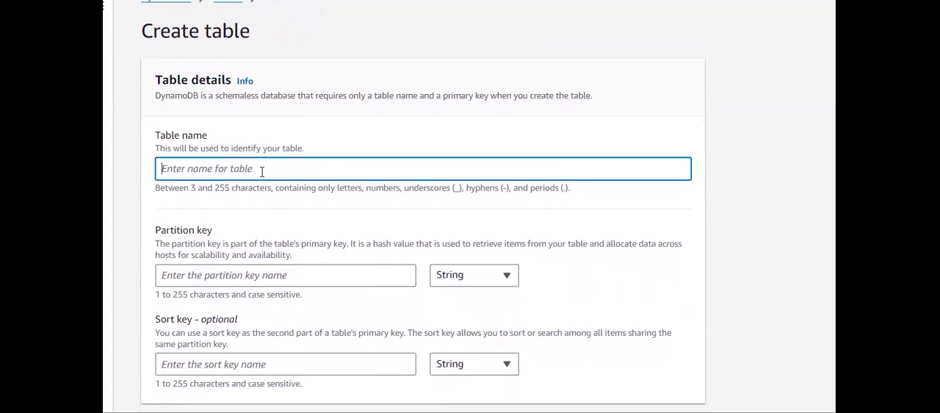
{"action": "type", "text": "table-1"}
- Set the table's partition key name to "Name"
{"action": "scroll", "coordinate": [262, 173], "scroll_direction": "down", "scroll_amount": 1}
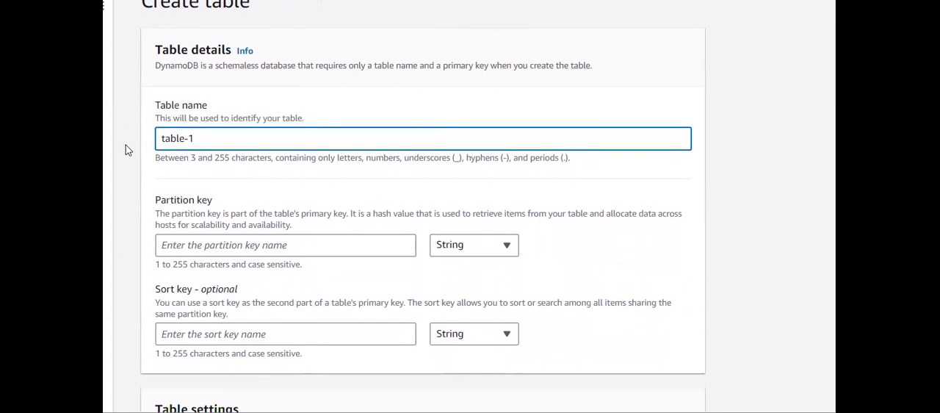
{"action": "scroll", "coordinate": [240, 142], "scroll_direction": "down", "scroll_amount": 1}
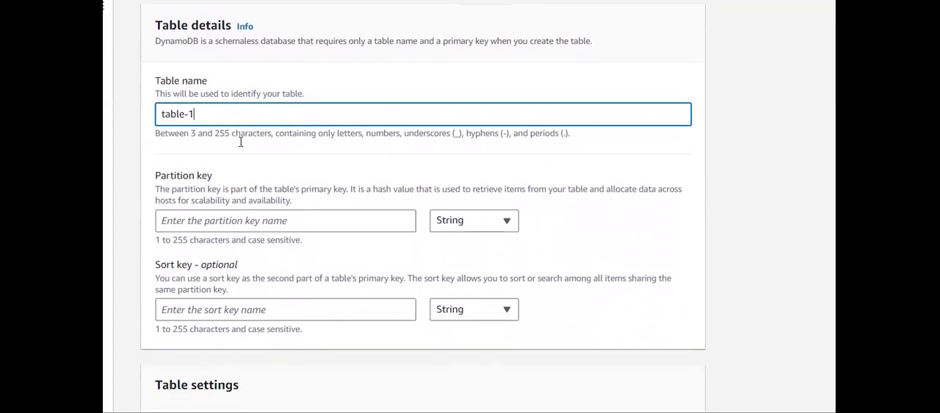
{"action": "left_click", "coordinate": [214, 219]}
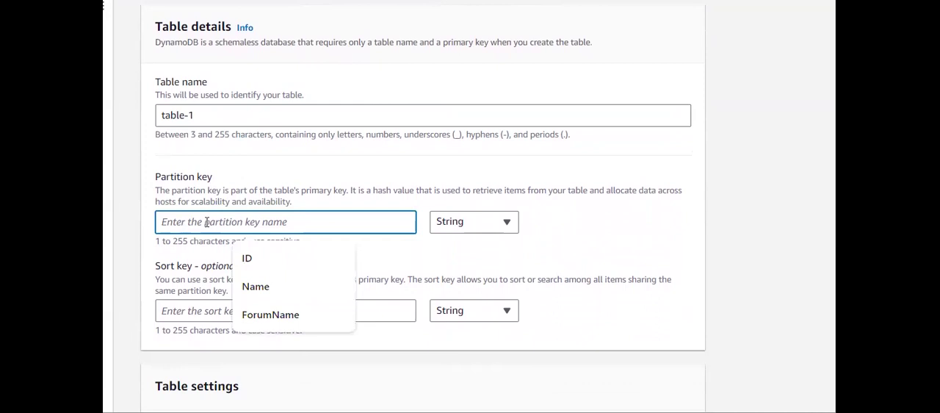
{"action": "left_click", "coordinate": [155, 210]}
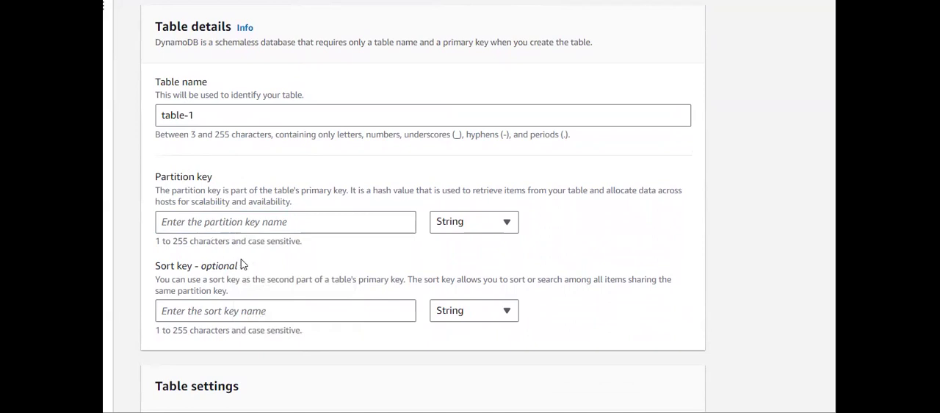
{"action": "left_click_drag", "start_coordinate": [246, 265], "coordinate": [200, 269]}
{"action": "left_click_drag", "start_coordinate": [213, 177], "coordinate": [159, 177]}
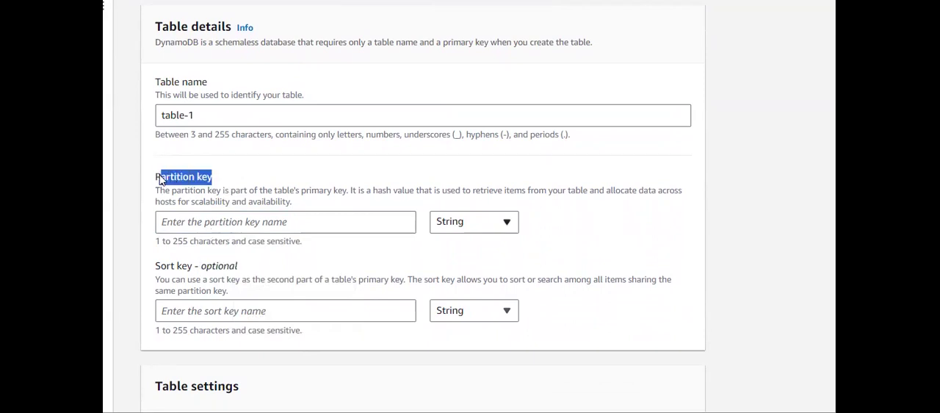
{"action": "left_click", "coordinate": [199, 222]}
{"action": "type", "text": "Name"}
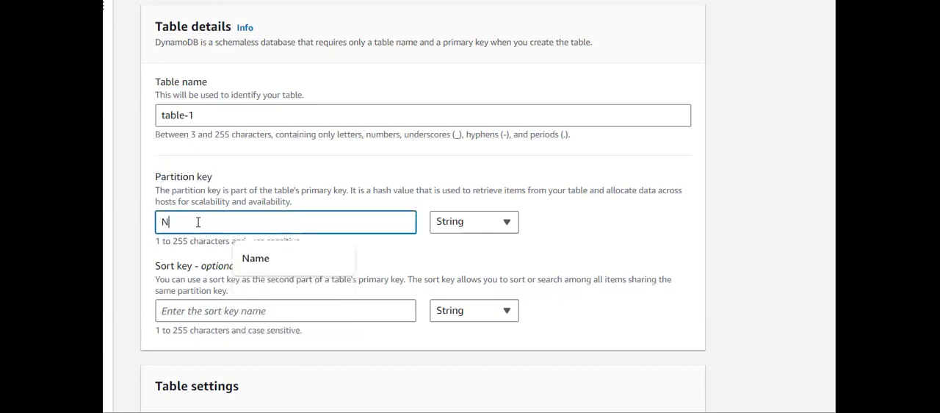
- Review the default table settings and switch the table to customized settings
{"action": "scroll", "coordinate": [198, 221], "scroll_direction": "down", "scroll_amount": 1}
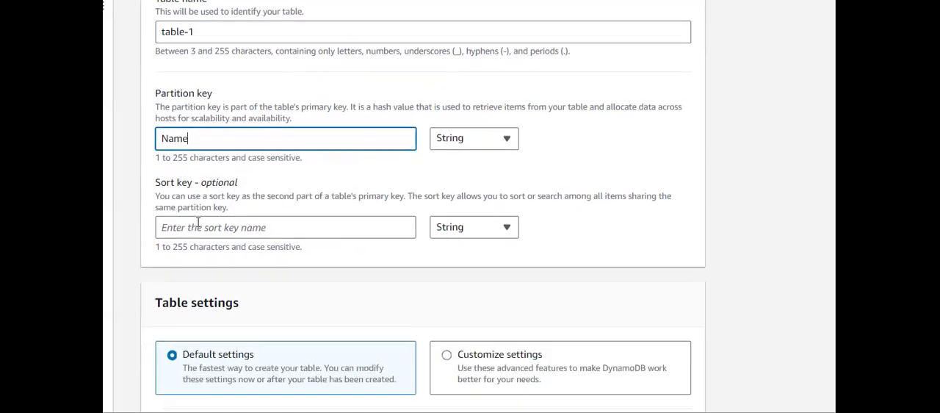
{"action": "scroll", "coordinate": [199, 222], "scroll_direction": "down", "scroll_amount": 2}
{"action": "scroll", "coordinate": [199, 220], "scroll_direction": "up", "scroll_amount": 2}
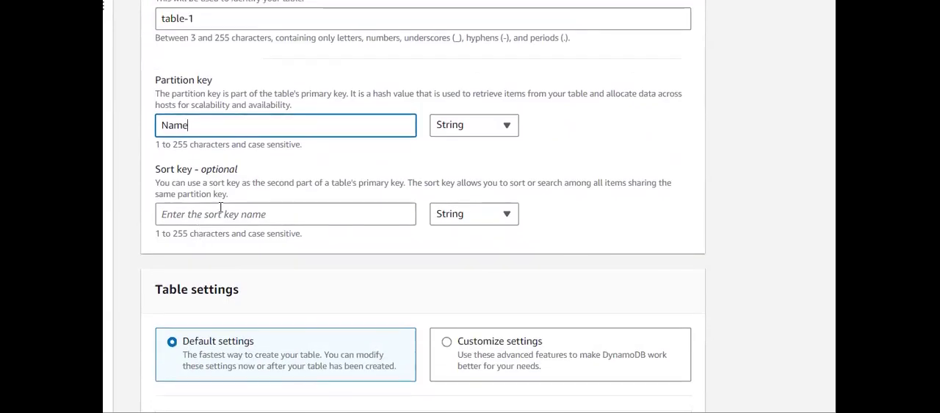
{"action": "scroll", "coordinate": [292, 235], "scroll_direction": "down", "scroll_amount": 2}
{"action": "scroll", "coordinate": [292, 235], "scroll_direction": "down", "scroll_amount": 4}
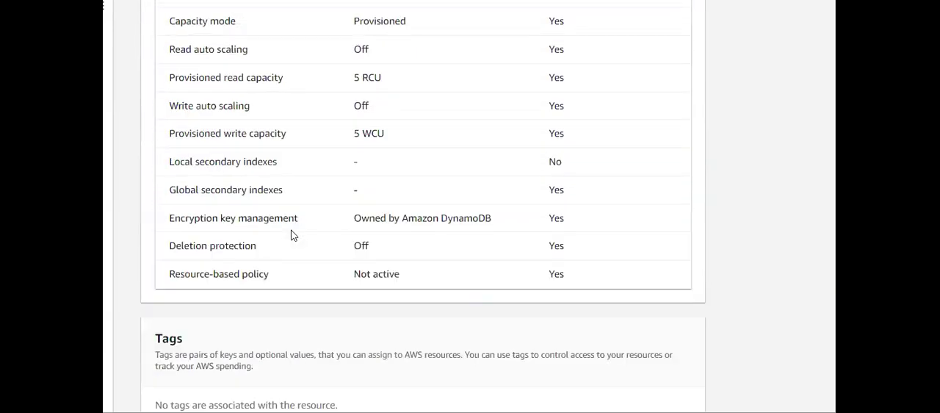
{"action": "scroll", "coordinate": [292, 235], "scroll_direction": "up", "scroll_amount": 4}
{"action": "scroll", "coordinate": [313, 251], "scroll_direction": "down", "scroll_amount": 2}
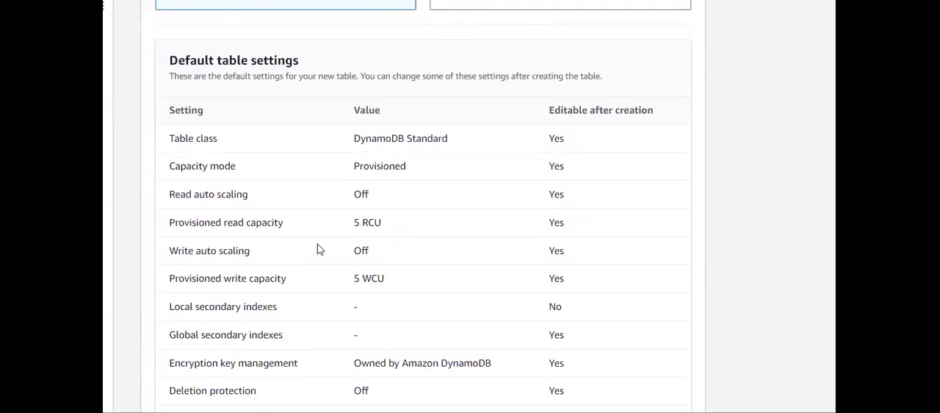
{"action": "scroll", "coordinate": [352, 247], "scroll_direction": "up", "scroll_amount": 1}
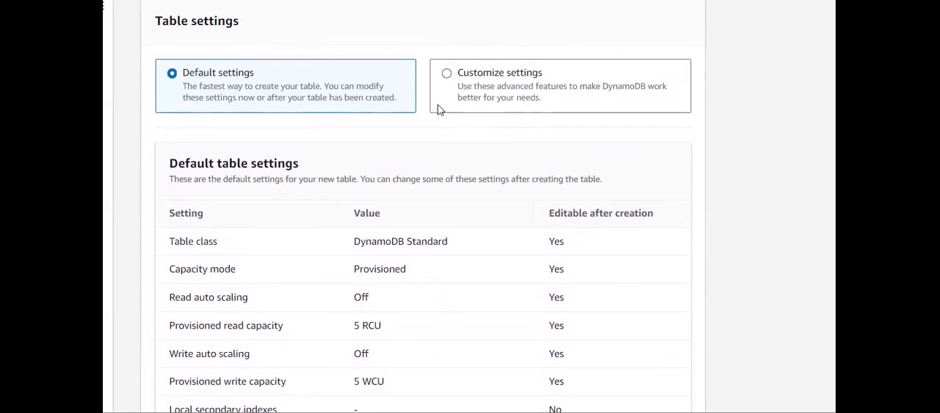
{"action": "left_click", "coordinate": [471, 66]}
- Review the table class options and expand the capacity calculator to examine its inputs and estimated monthly cost
{"action": "scroll", "coordinate": [483, 77], "scroll_direction": "down", "scroll_amount": 1}
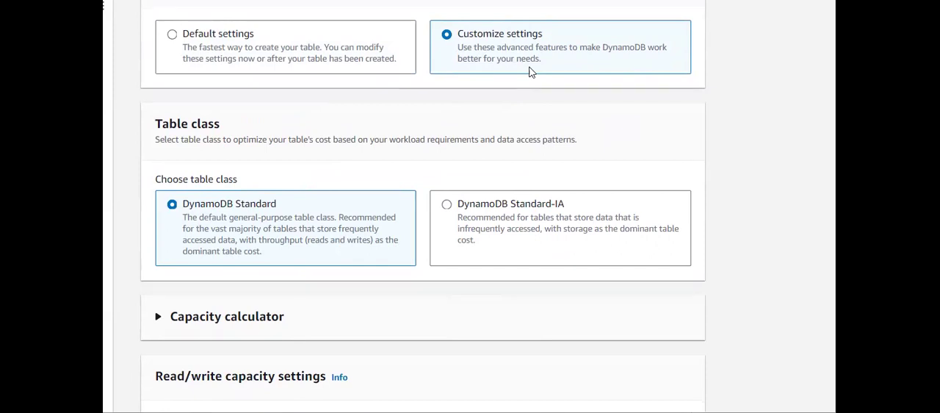
{"action": "left_click_drag", "start_coordinate": [223, 127], "coordinate": [145, 124]}
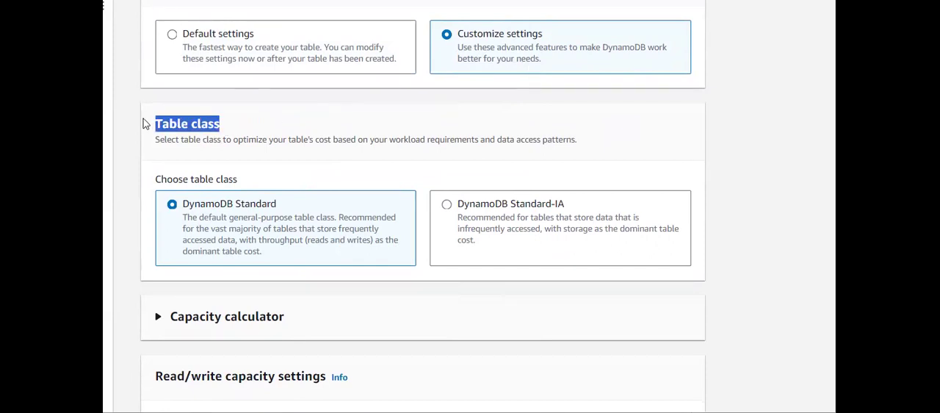
{"action": "left_click", "coordinate": [276, 134]}
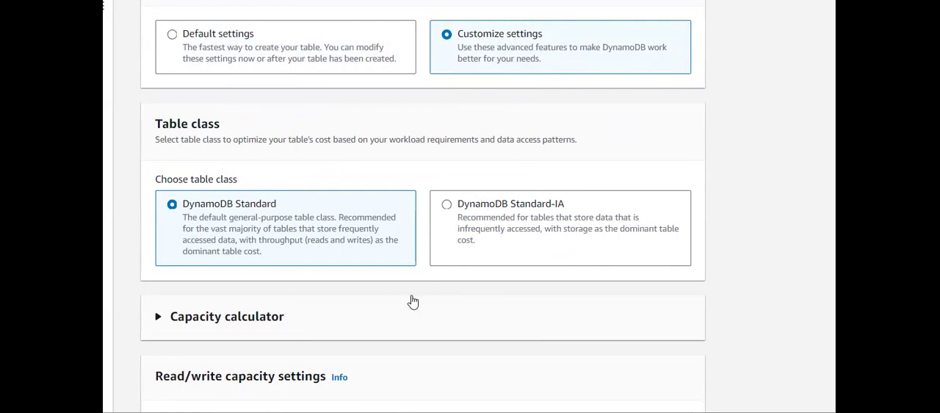
{"action": "scroll", "coordinate": [411, 300], "scroll_direction": "down", "scroll_amount": 1}
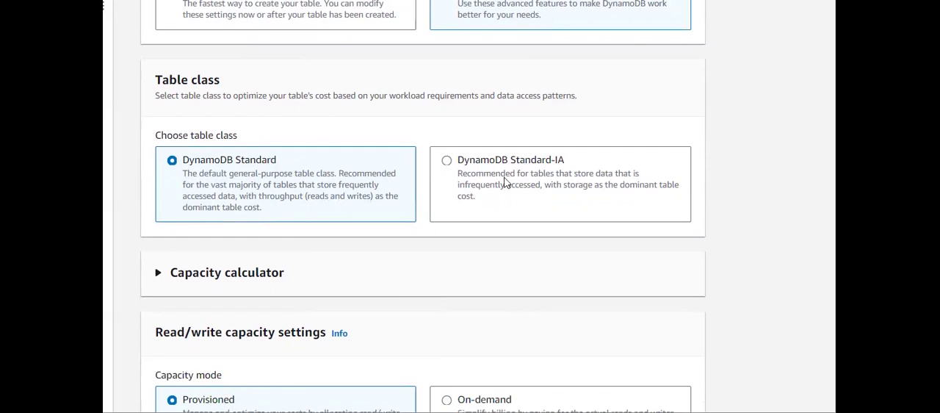
{"action": "scroll", "coordinate": [504, 181], "scroll_direction": "down", "scroll_amount": 2}
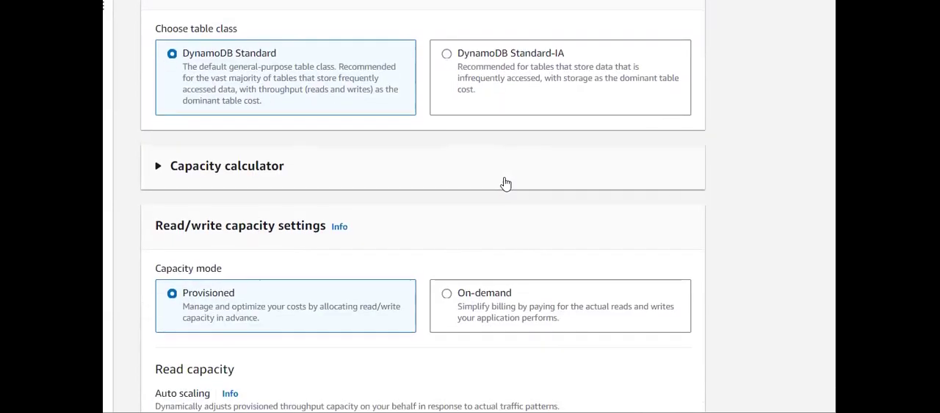
{"action": "left_click", "coordinate": [174, 171]}
{"action": "scroll", "coordinate": [211, 167], "scroll_direction": "down", "scroll_amount": 1}
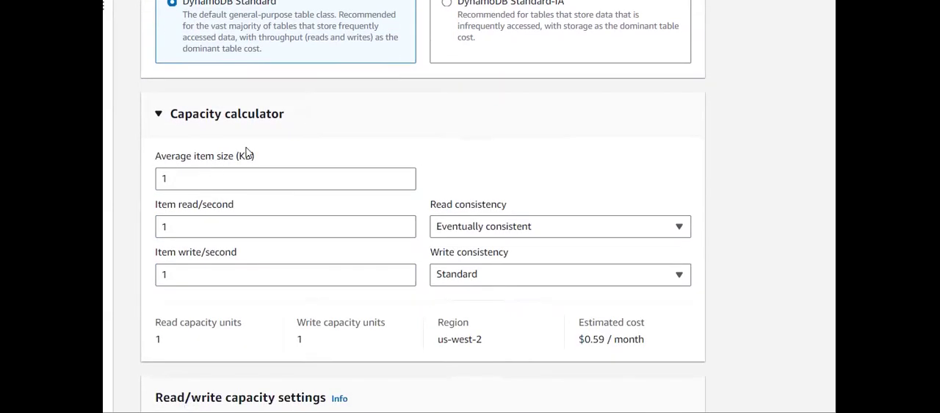
{"action": "left_click_drag", "start_coordinate": [288, 114], "coordinate": [166, 117]}
{"action": "left_click", "coordinate": [166, 117]}
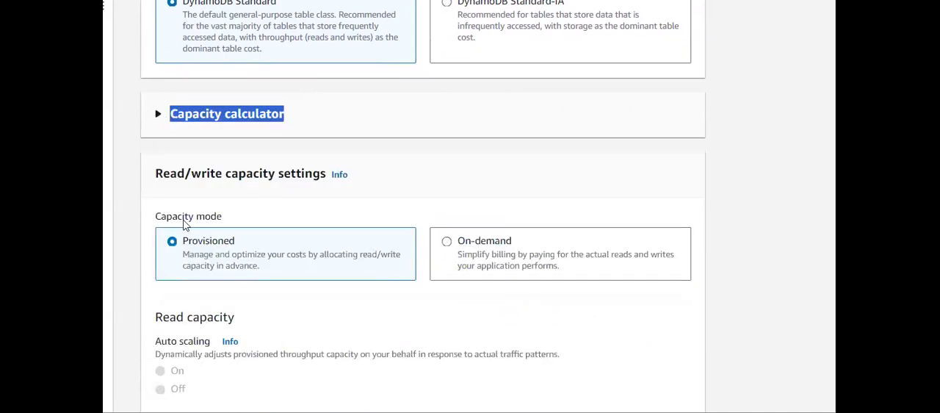
{"action": "left_click", "coordinate": [162, 117]}
{"action": "scroll", "coordinate": [163, 118], "scroll_direction": "down", "scroll_amount": 1}
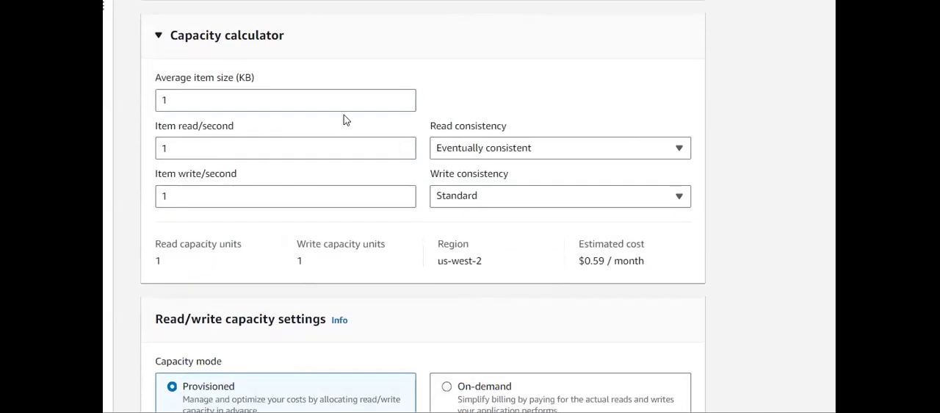
{"action": "left_click_drag", "start_coordinate": [579, 268], "coordinate": [648, 263]}
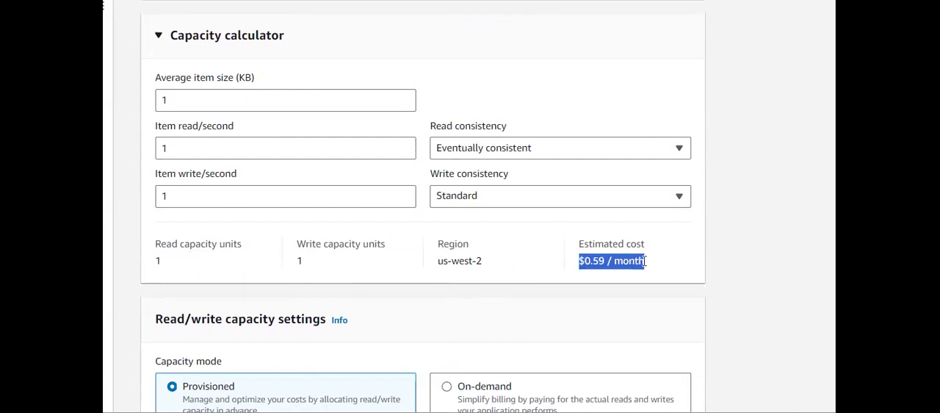
- Review the read consistency options and the item size, read and write rate inputs in the capacity calculator
{"action": "scroll", "coordinate": [669, 267], "scroll_direction": "up", "scroll_amount": 1}
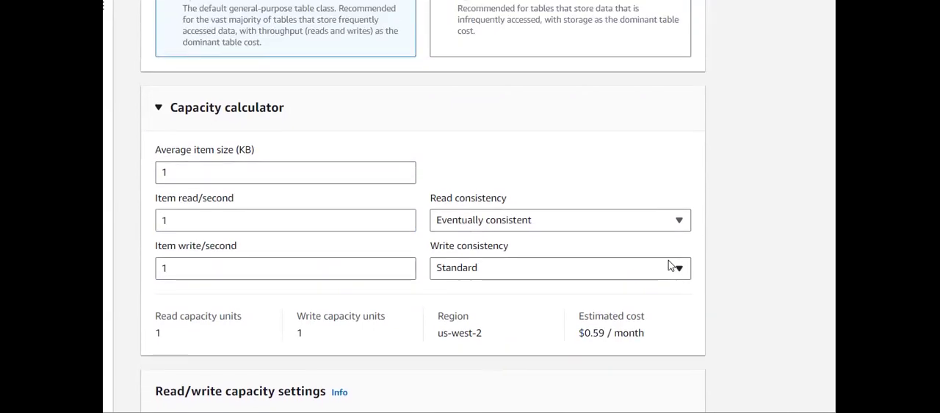
{"action": "left_click", "coordinate": [495, 224]}
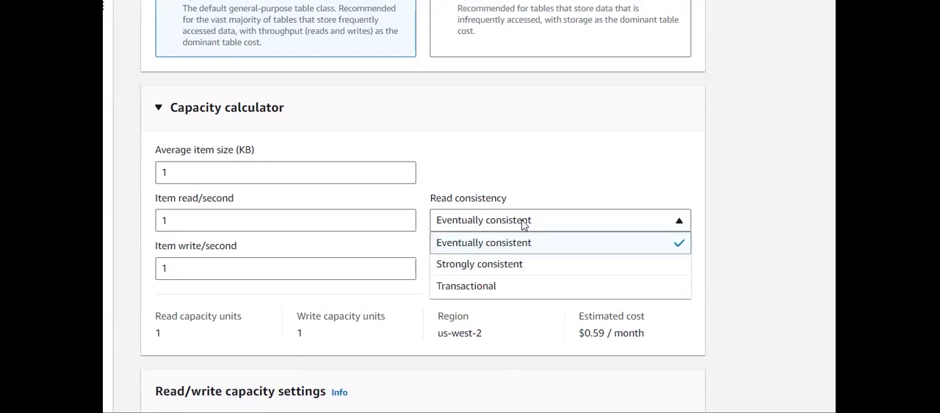
{"action": "left_click", "coordinate": [526, 185]}
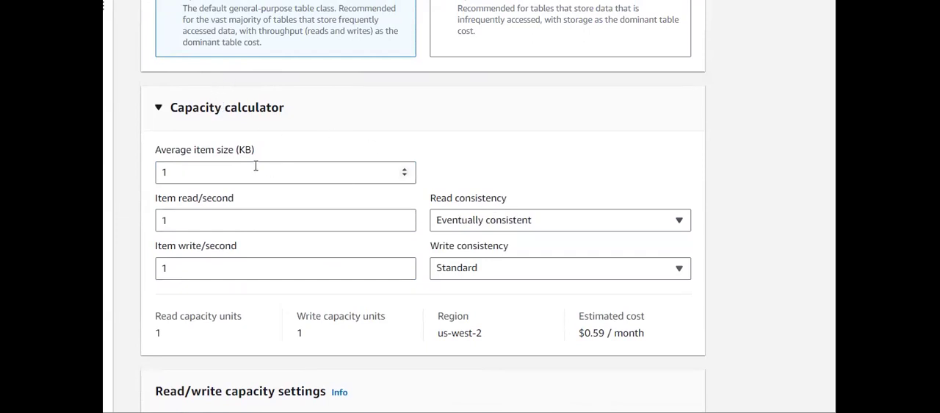
{"action": "left_click_drag", "start_coordinate": [212, 172], "coordinate": [109, 172]}
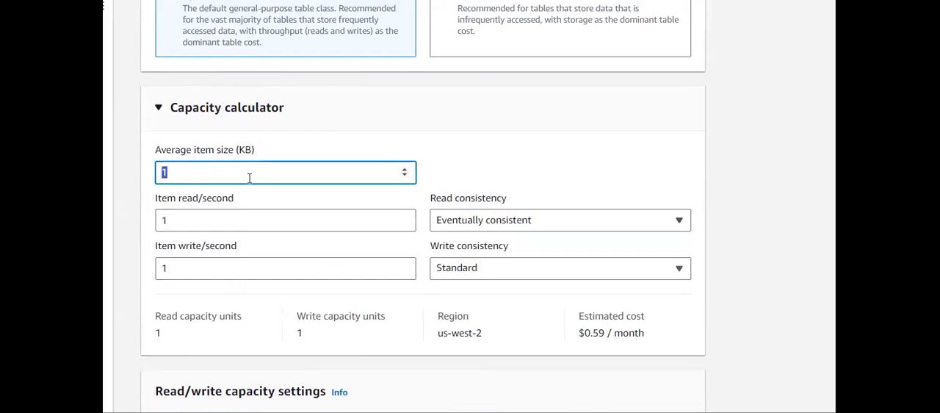
{"action": "left_click_drag", "start_coordinate": [227, 218], "coordinate": [142, 218]}
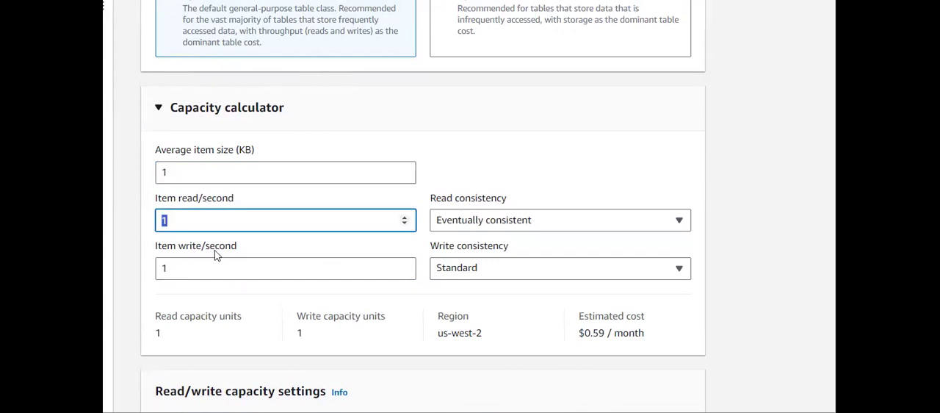
{"action": "left_click_drag", "start_coordinate": [220, 268], "coordinate": [160, 268]}
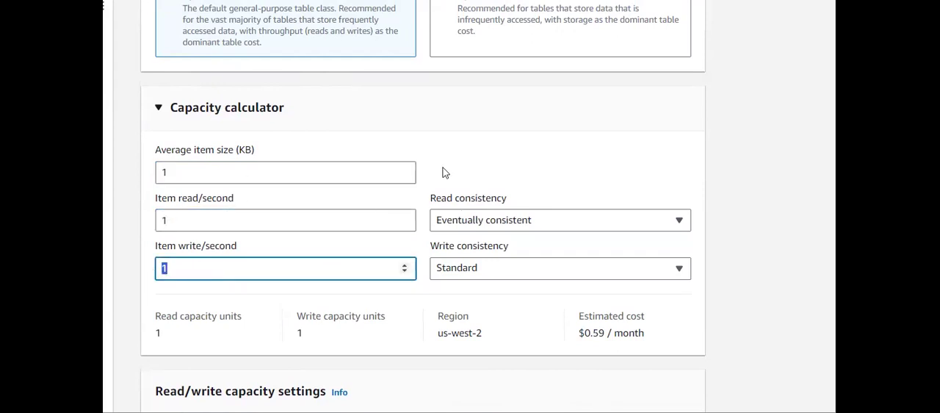
{"action": "left_click", "coordinate": [466, 161]}
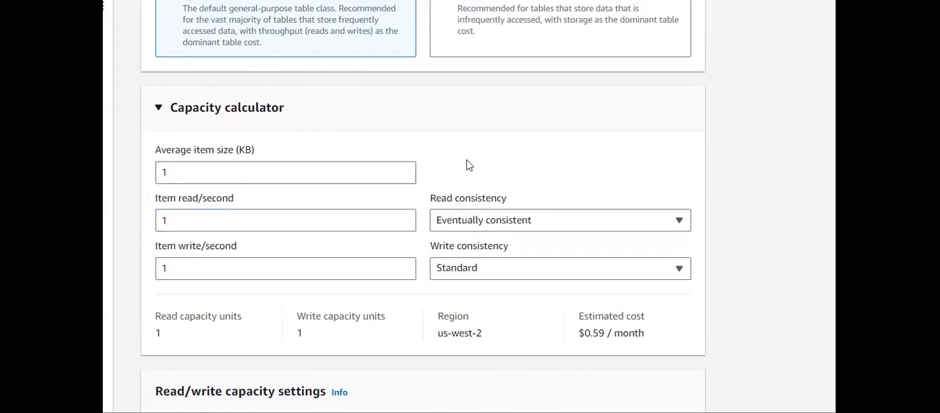
- Try Strongly consistent read consistency and Transactional write consistency in the capacity calculator
{"action": "left_click", "coordinate": [504, 222]}
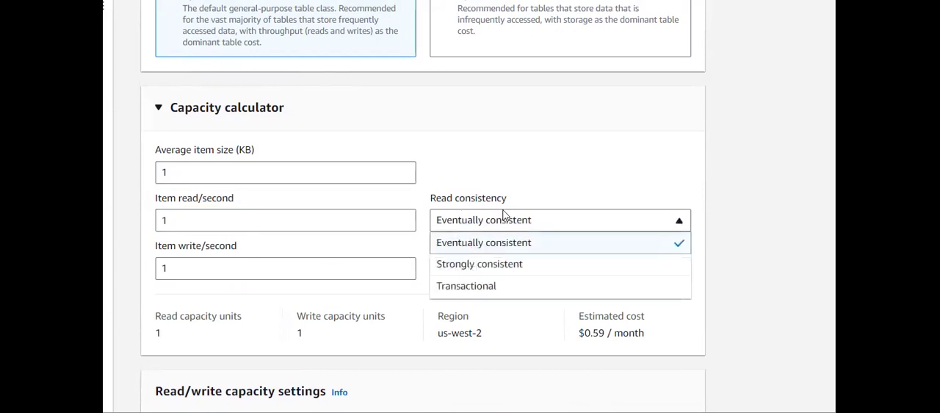
{"action": "left_click", "coordinate": [523, 265]}
{"action": "left_click", "coordinate": [540, 270]}
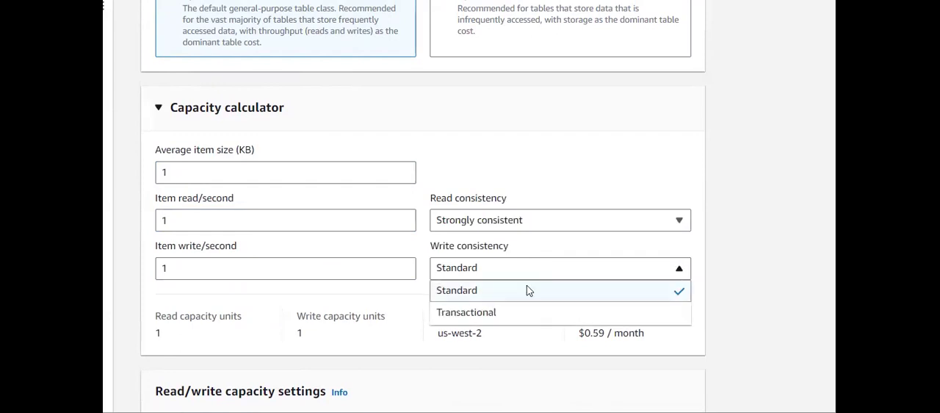
{"action": "left_click", "coordinate": [510, 319]}
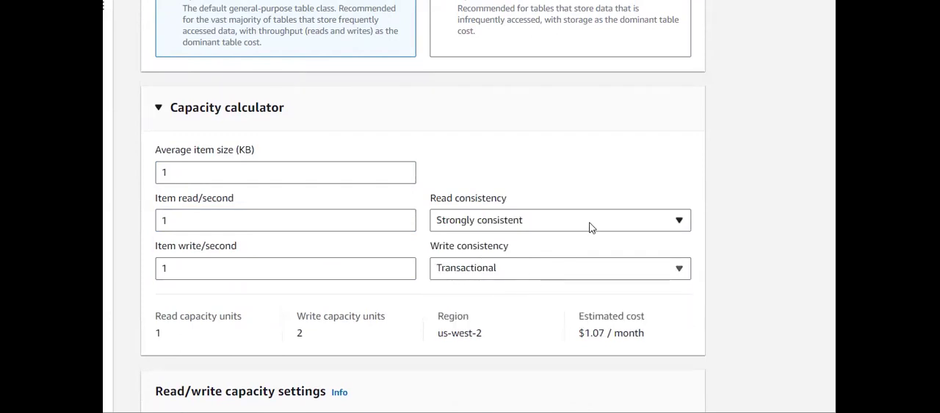
- Return the calculator to Eventually consistent reads and Standard writes, and check the estimated monthly cost
{"action": "left_click", "coordinate": [592, 228]}
{"action": "left_click", "coordinate": [532, 247]}
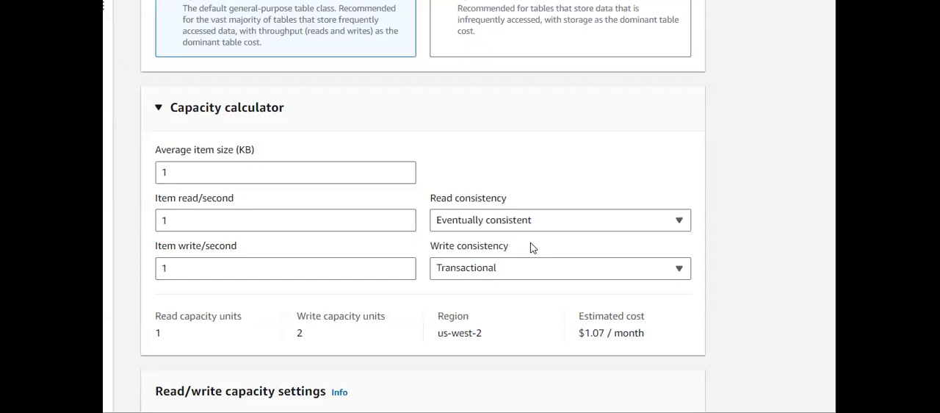
{"action": "left_click", "coordinate": [531, 267]}
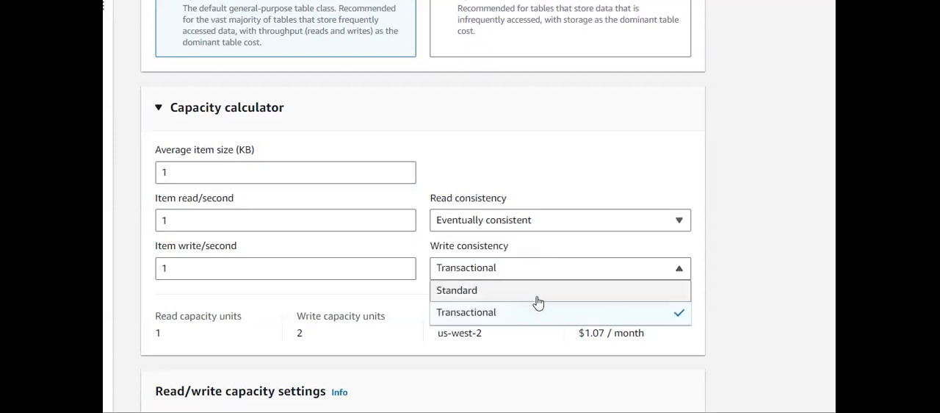
{"action": "left_click", "coordinate": [536, 296]}
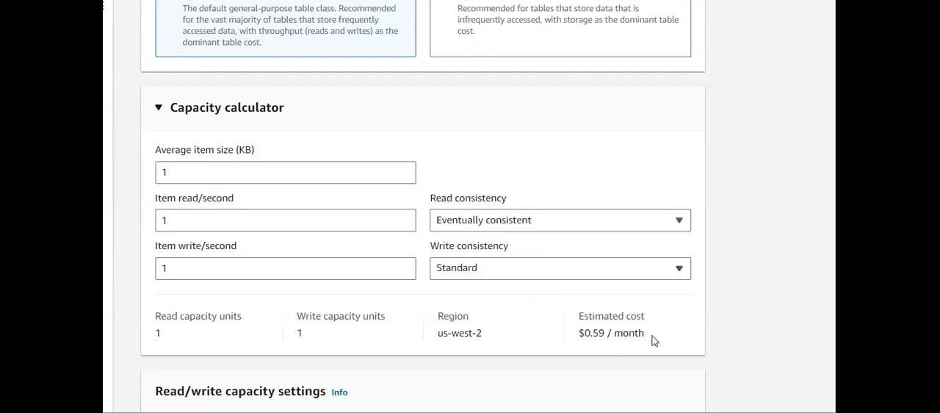
{"action": "left_click_drag", "start_coordinate": [653, 337], "coordinate": [564, 338]}
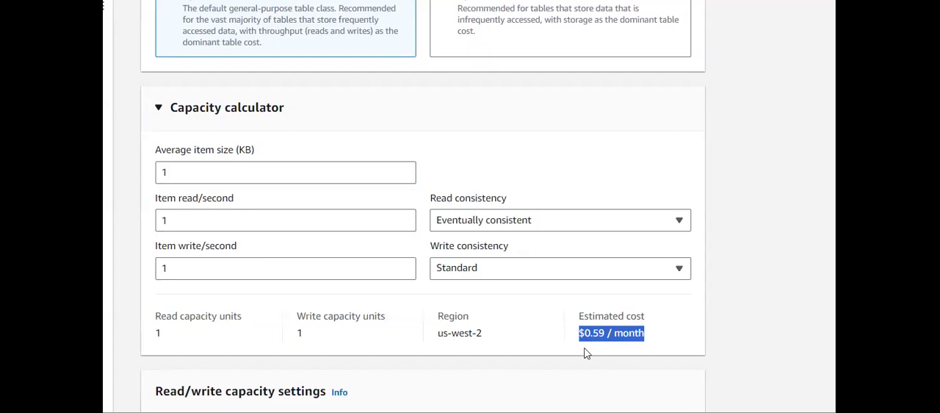
{"action": "left_click", "coordinate": [585, 354]}
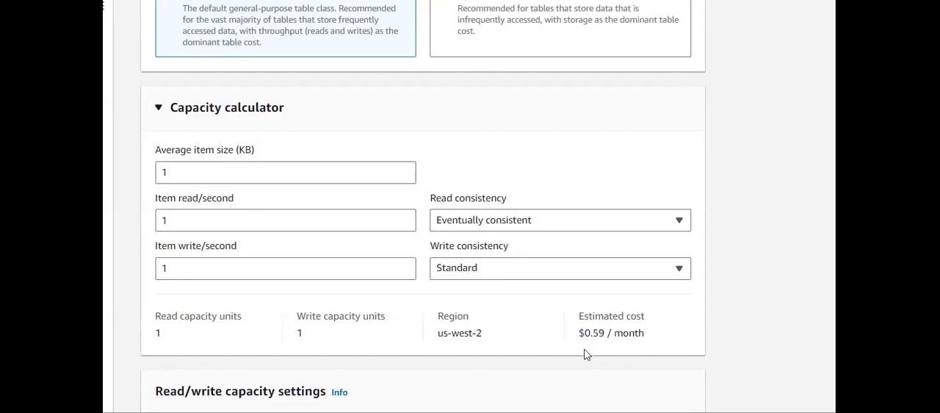
- Collapse the capacity calculator and examine the capacity modes and the read and write capacity settings
{"action": "left_click_drag", "start_coordinate": [300, 115], "coordinate": [175, 116]}
{"action": "left_click", "coordinate": [331, 128]}
{"action": "scroll", "coordinate": [331, 129], "scroll_direction": "down", "scroll_amount": 2}
{"action": "scroll", "coordinate": [331, 129], "scroll_direction": "up", "scroll_amount": 1}
{"action": "scroll", "coordinate": [331, 129], "scroll_direction": "down", "scroll_amount": 3}
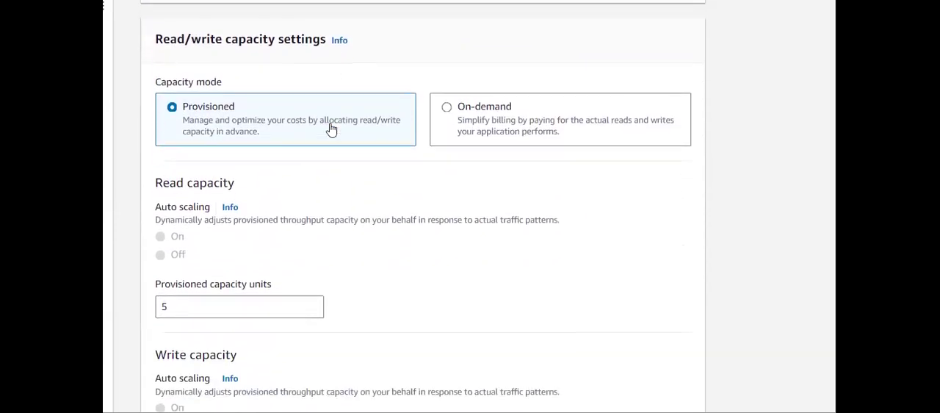
{"action": "scroll", "coordinate": [331, 128], "scroll_direction": "up", "scroll_amount": 1}
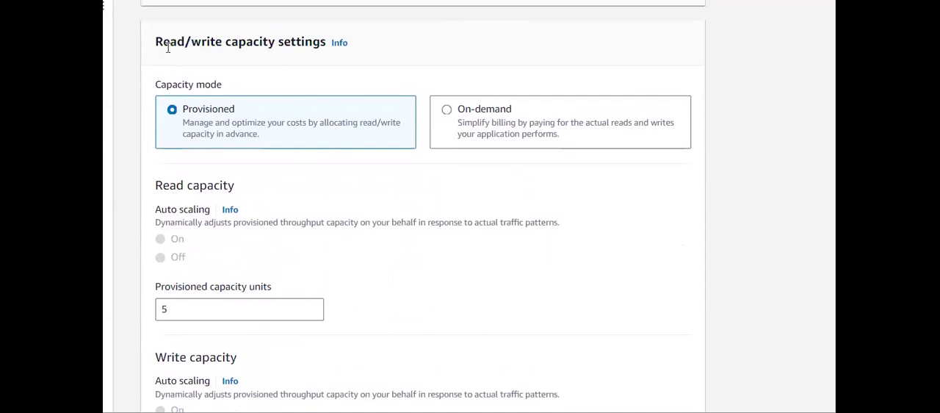
{"action": "left_click_drag", "start_coordinate": [157, 43], "coordinate": [278, 42]}
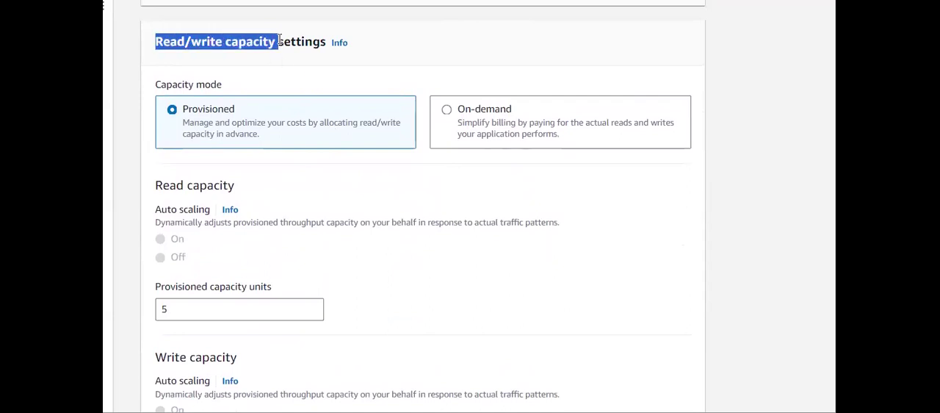
{"action": "left_click", "coordinate": [278, 69]}
{"action": "scroll", "coordinate": [278, 69], "scroll_direction": "down", "scroll_amount": 1}
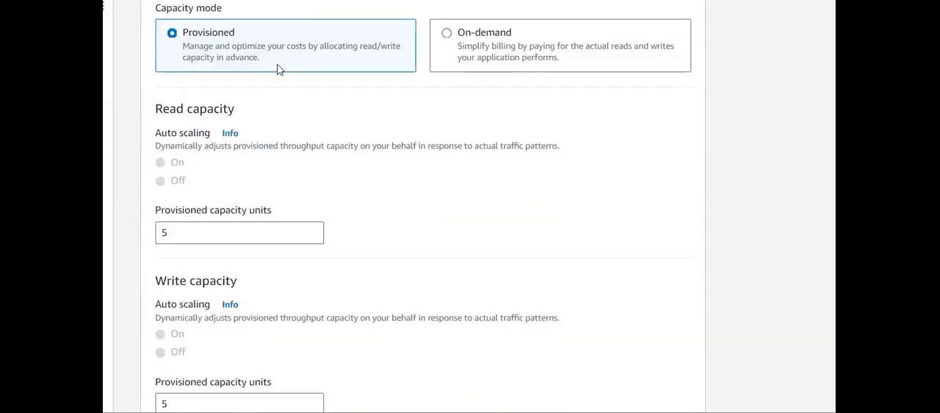
{"action": "scroll", "coordinate": [277, 69], "scroll_direction": "up", "scroll_amount": 2}
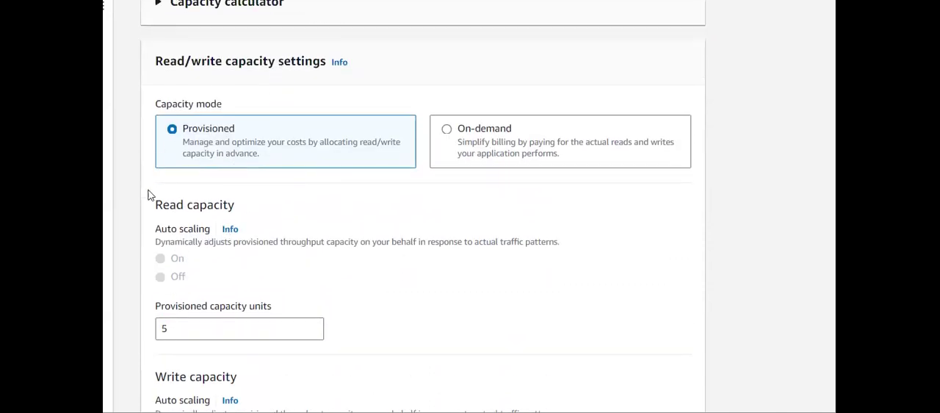
{"action": "scroll", "coordinate": [190, 187], "scroll_direction": "down", "scroll_amount": 1}
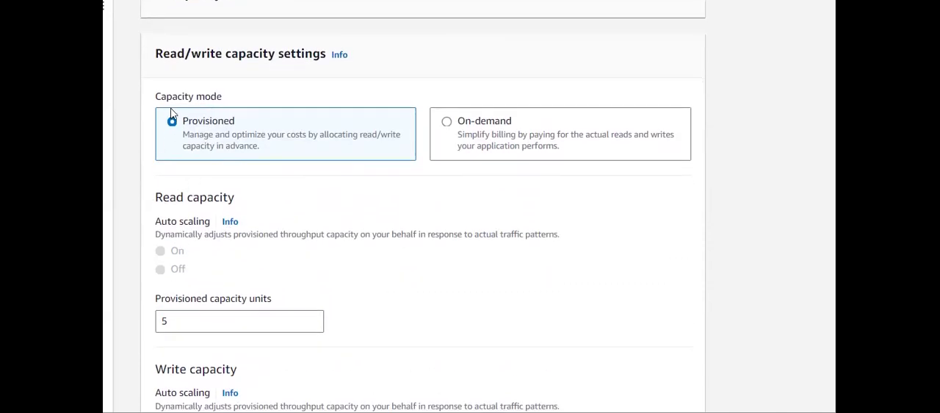
- Preview the On-demand capacity mode's options and return the capacity mode to Provisioned
{"action": "left_click", "coordinate": [448, 125]}
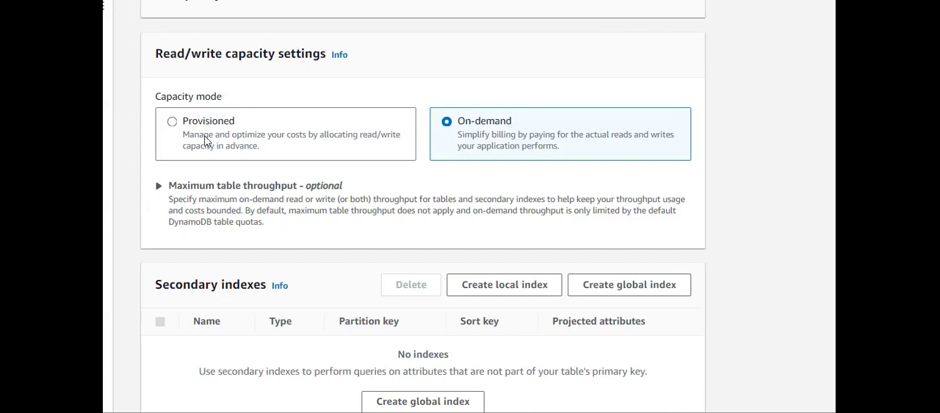
{"action": "left_click", "coordinate": [201, 138]}
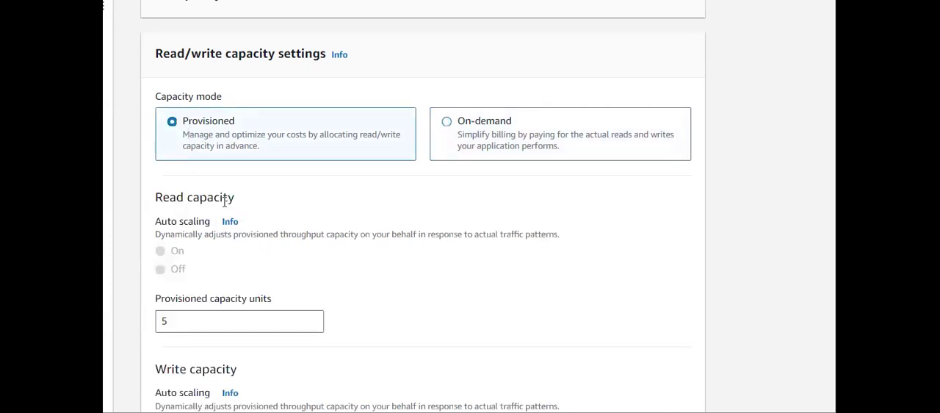
{"action": "scroll", "coordinate": [224, 202], "scroll_direction": "down", "scroll_amount": 3}
{"action": "scroll", "coordinate": [224, 202], "scroll_direction": "up", "scroll_amount": 2}
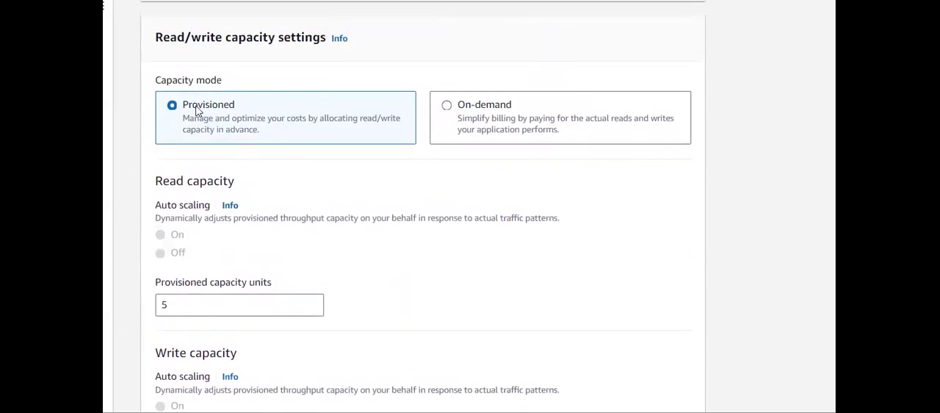
- Set the provisioned capacity units for read capacity to 10
{"action": "scroll", "coordinate": [242, 162], "scroll_direction": "down", "scroll_amount": 2}
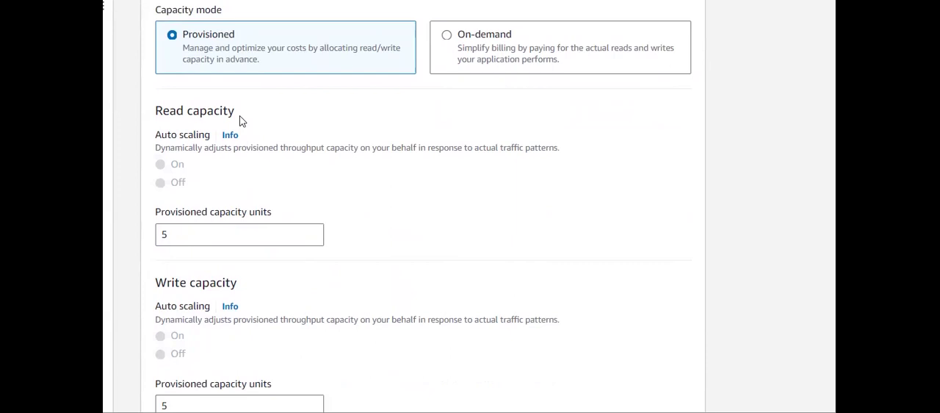
{"action": "left_click_drag", "start_coordinate": [239, 120], "coordinate": [156, 111]}
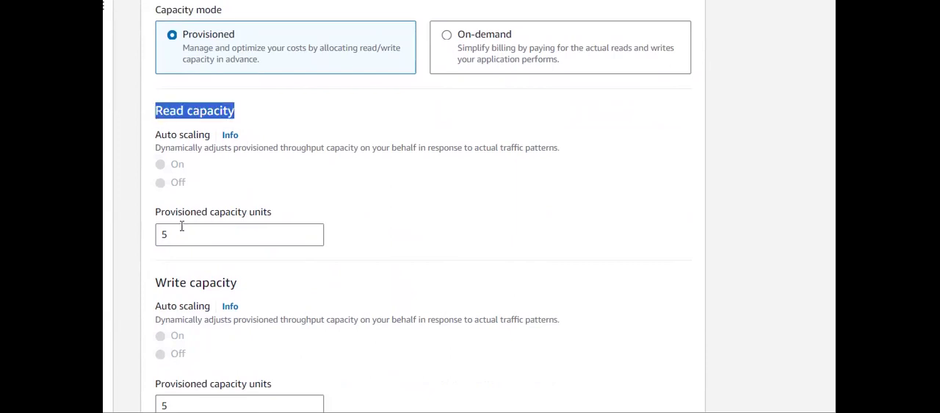
{"action": "left_click_drag", "start_coordinate": [182, 237], "coordinate": [150, 239]}
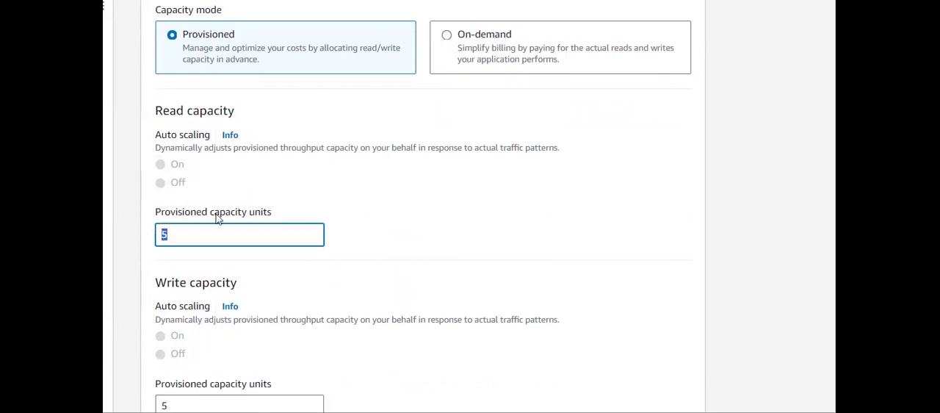
{"action": "type", "text": "10"}
- Set the provisioned capacity units for write capacity to 2
{"action": "scroll", "coordinate": [217, 228], "scroll_direction": "down", "scroll_amount": 1}
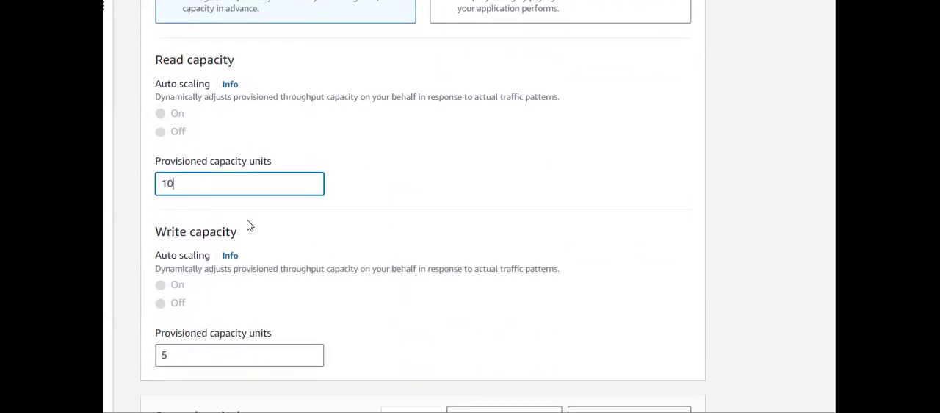
{"action": "left_click_drag", "start_coordinate": [249, 232], "coordinate": [155, 234]}
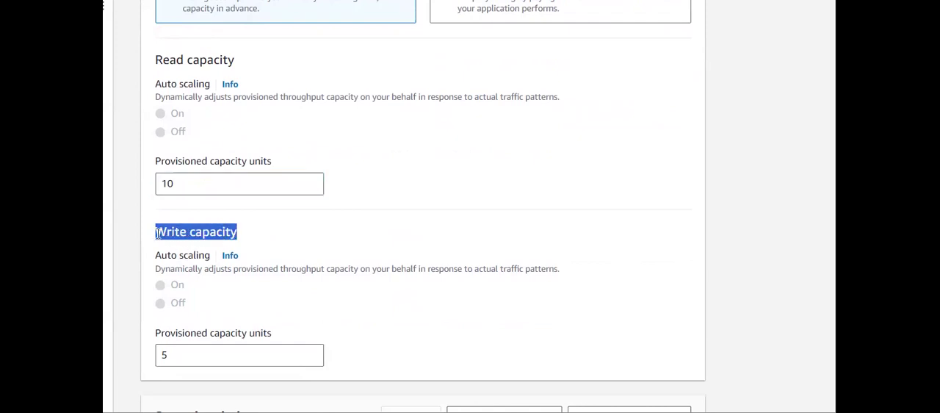
{"action": "left_click", "coordinate": [285, 247]}
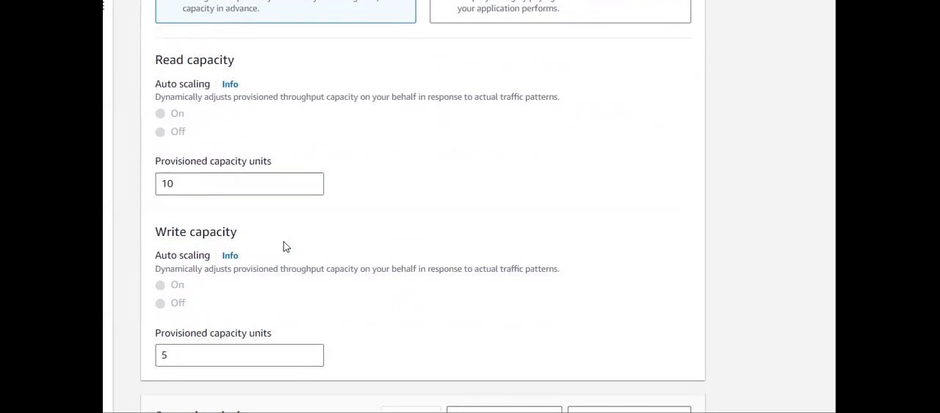
{"action": "scroll", "coordinate": [285, 247], "scroll_direction": "down", "scroll_amount": 1}
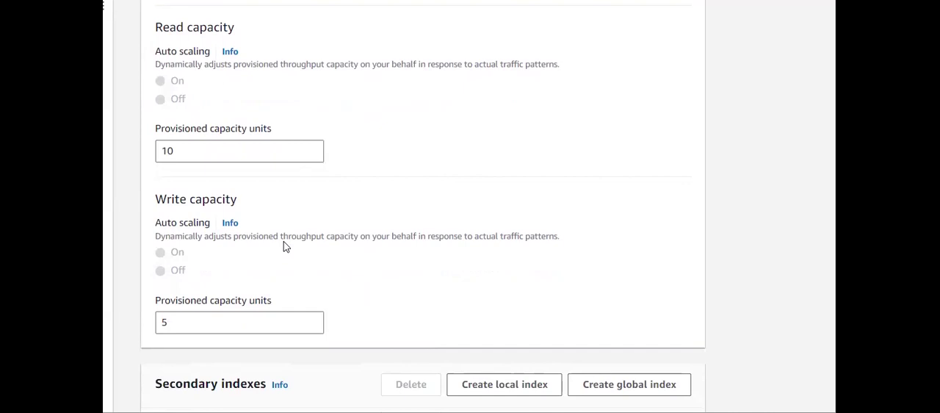
{"action": "scroll", "coordinate": [286, 247], "scroll_direction": "down", "scroll_amount": 1}
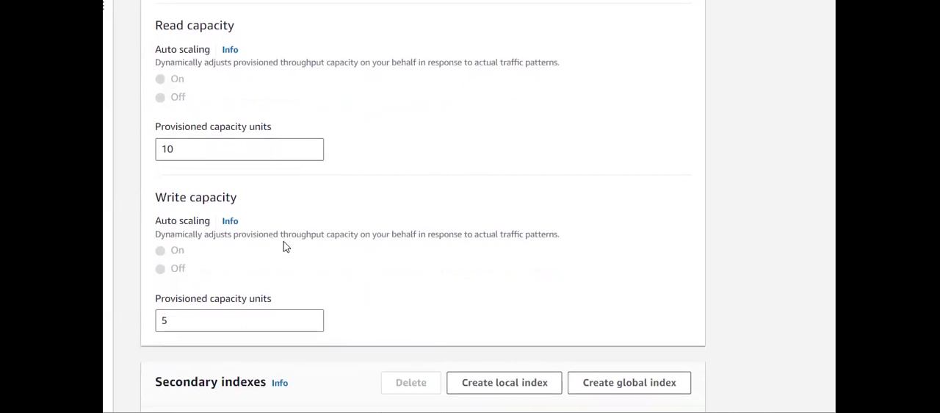
{"action": "double_click", "coordinate": [214, 321]}
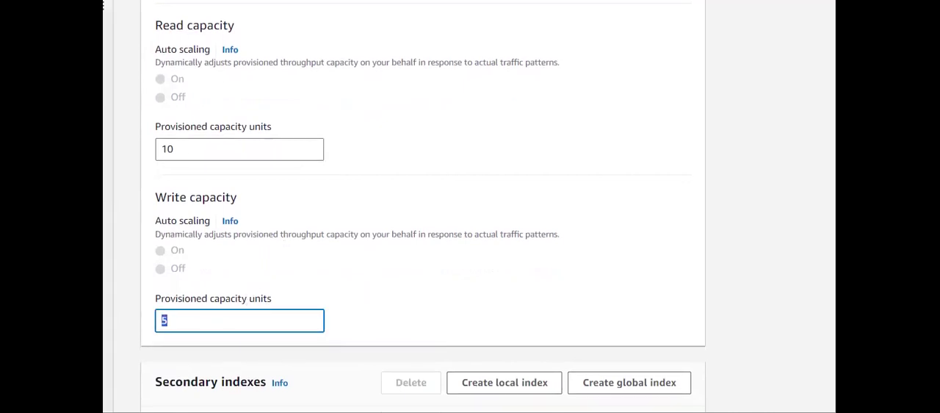
{"action": "type", "text": "2"}
{"action": "scroll", "coordinate": [284, 306], "scroll_direction": "down", "scroll_amount": 2}
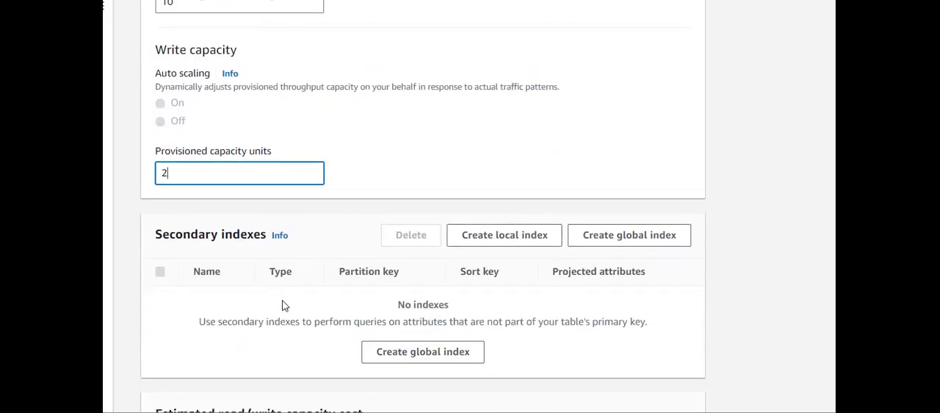
{"action": "scroll", "coordinate": [284, 306], "scroll_direction": "down", "scroll_amount": 1}
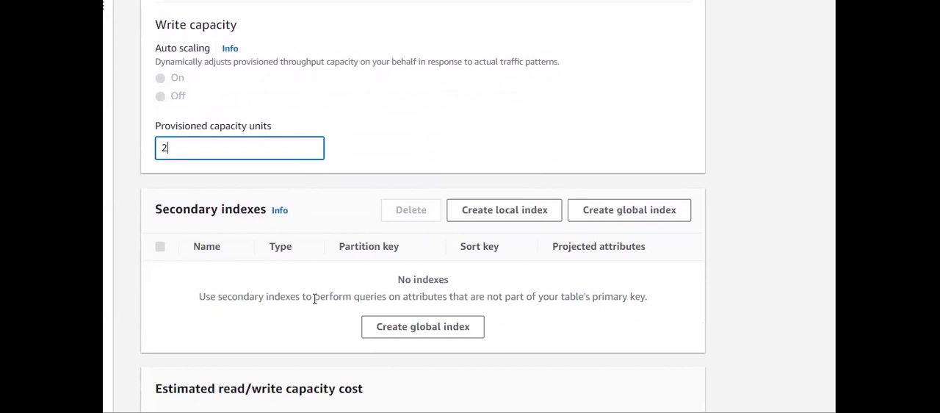
- Examine the Secondary indexes section and its index creation options in relation to the table's partition key and optional sort key
{"action": "left_click_drag", "start_coordinate": [140, 212], "coordinate": [262, 212]}
{"action": "left_click", "coordinate": [331, 207]}
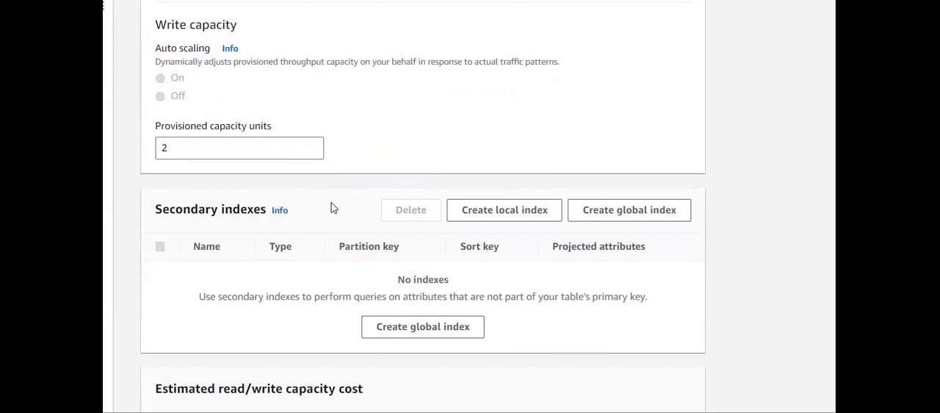
{"action": "scroll", "coordinate": [331, 208], "scroll_direction": "up", "scroll_amount": 15}
{"action": "scroll", "coordinate": [330, 205], "scroll_direction": "down", "scroll_amount": 2}
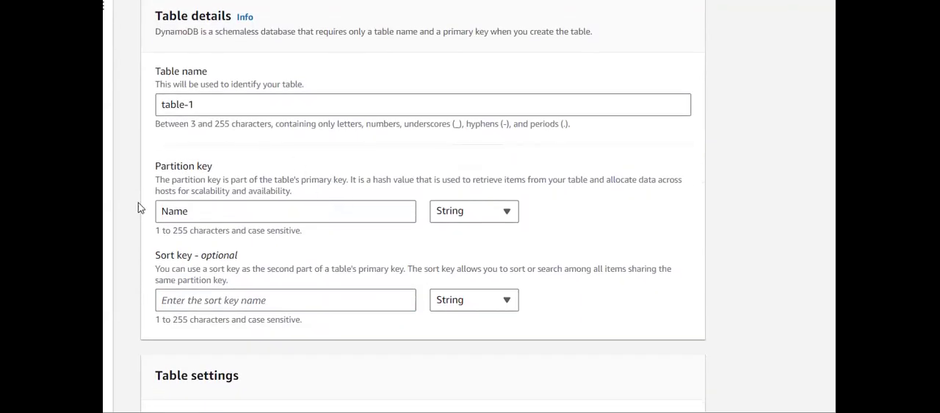
{"action": "left_click_drag", "start_coordinate": [220, 166], "coordinate": [156, 165]}
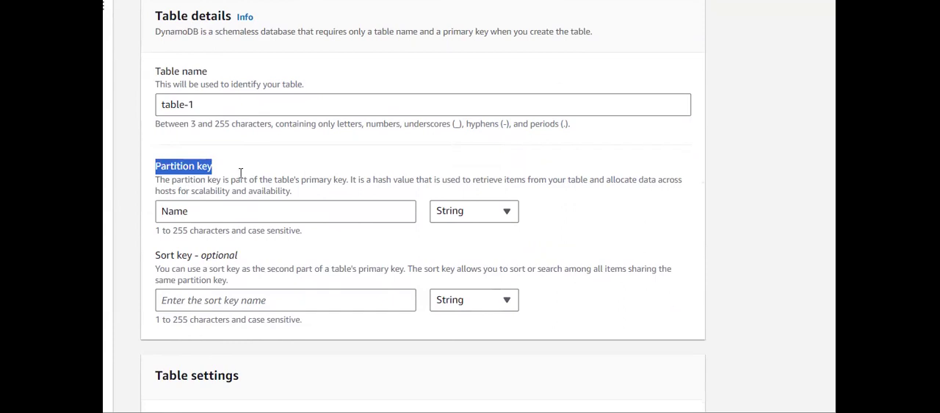
{"action": "scroll", "coordinate": [242, 175], "scroll_direction": "down", "scroll_amount": 2}
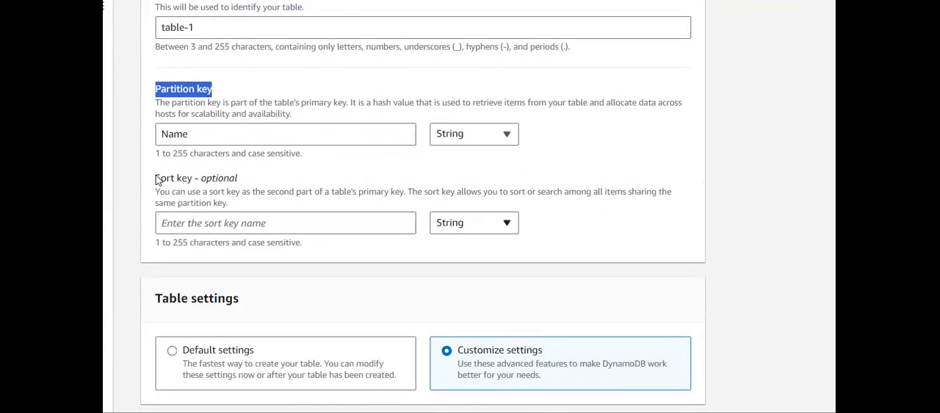
{"action": "left_click_drag", "start_coordinate": [156, 179], "coordinate": [196, 178]}
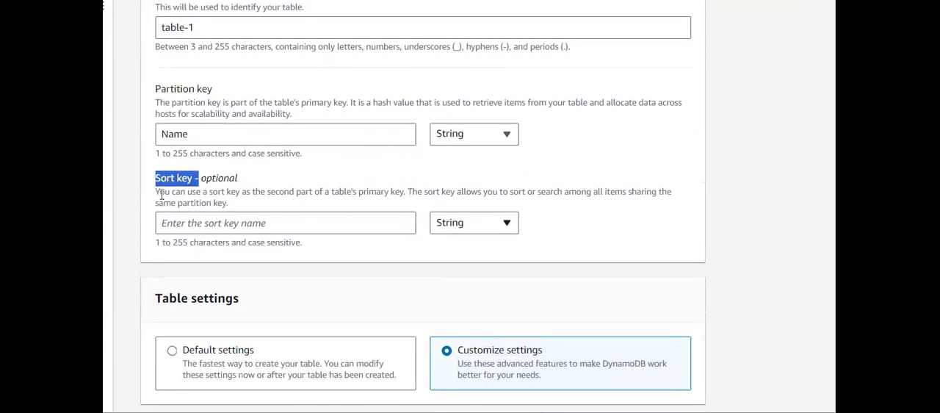
{"action": "left_click", "coordinate": [266, 172]}
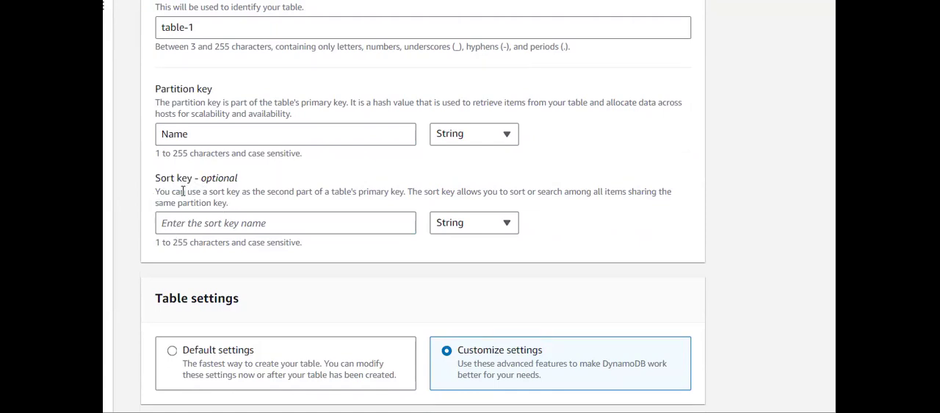
{"action": "scroll", "coordinate": [183, 191], "scroll_direction": "down", "scroll_amount": 12}
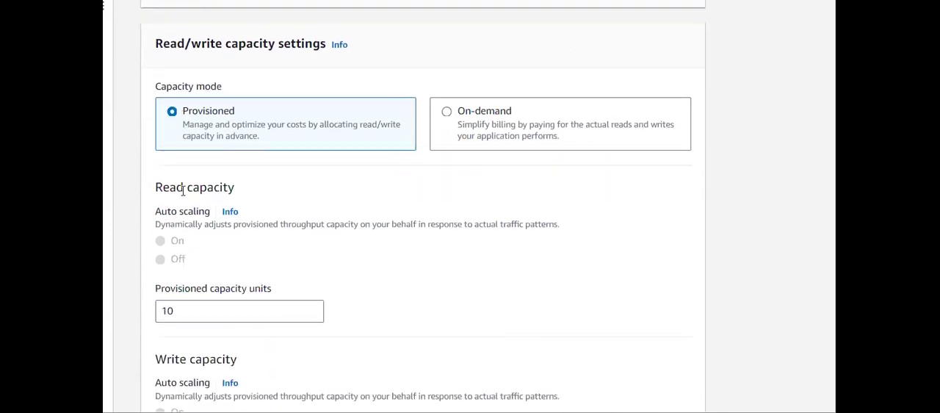
{"action": "scroll", "coordinate": [183, 194], "scroll_direction": "down", "scroll_amount": 3}
{"action": "scroll", "coordinate": [183, 194], "scroll_direction": "up", "scroll_amount": 1}
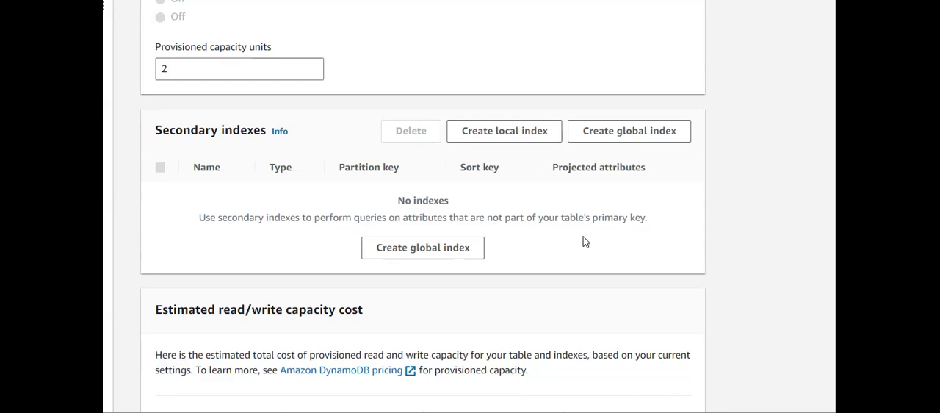
{"action": "scroll", "coordinate": [586, 242], "scroll_direction": "up", "scroll_amount": 20}
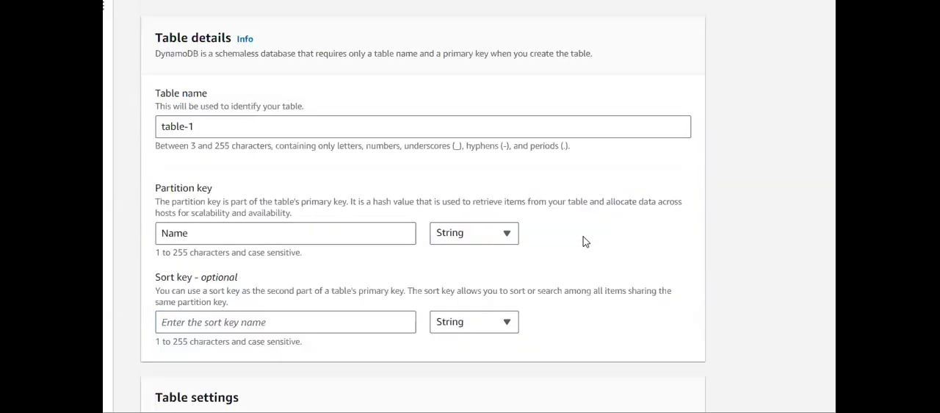
{"action": "scroll", "coordinate": [287, 283], "scroll_direction": "down", "scroll_amount": 2}
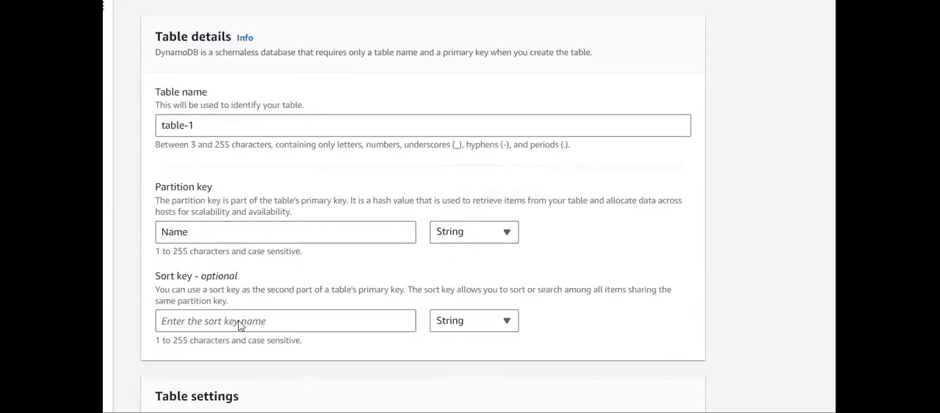
{"action": "scroll", "coordinate": [198, 294], "scroll_direction": "down", "scroll_amount": 10}
{"action": "scroll", "coordinate": [205, 294], "scroll_direction": "down", "scroll_amount": 6}
{"action": "scroll", "coordinate": [205, 298], "scroll_direction": "up", "scroll_amount": 10}
{"action": "scroll", "coordinate": [205, 297], "scroll_direction": "up", "scroll_amount": 3}
{"action": "scroll", "coordinate": [204, 294], "scroll_direction": "down", "scroll_amount": 4}
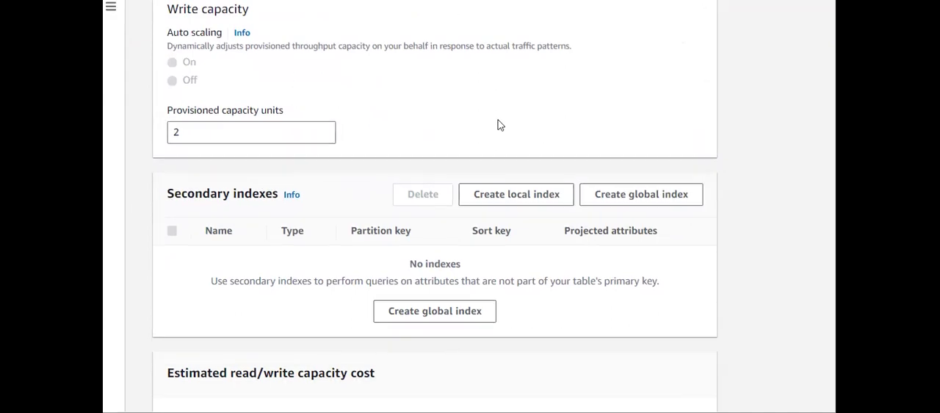
{"action": "scroll", "coordinate": [498, 125], "scroll_direction": "down", "scroll_amount": 1}
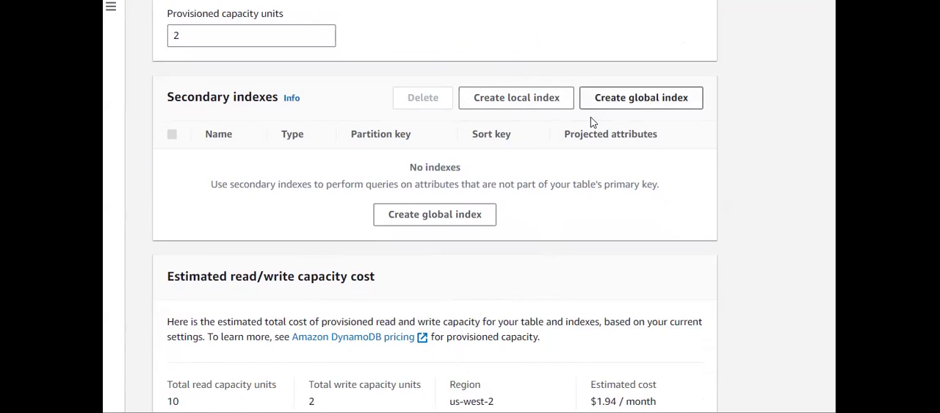
- Examine the estimated read/write capacity cost, including the total capacity units, the region and the estimated monthly cost
{"action": "scroll", "coordinate": [526, 278], "scroll_direction": "down", "scroll_amount": 1}
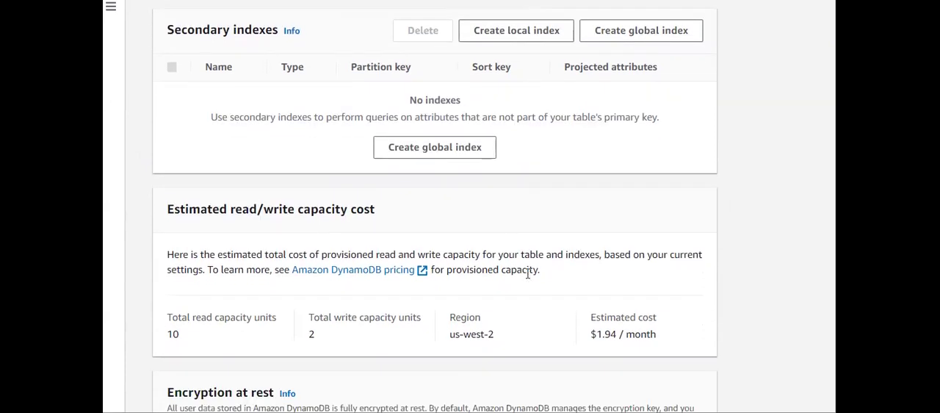
{"action": "scroll", "coordinate": [527, 272], "scroll_direction": "down", "scroll_amount": 2}
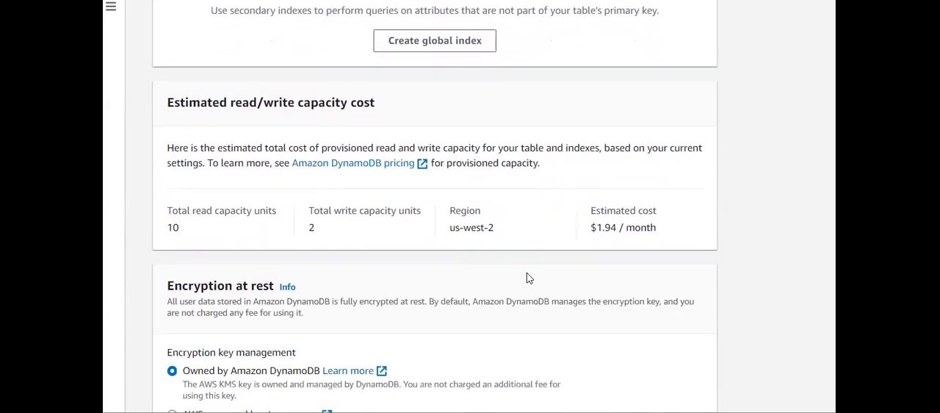
{"action": "scroll", "coordinate": [526, 272], "scroll_direction": "down", "scroll_amount": 1}
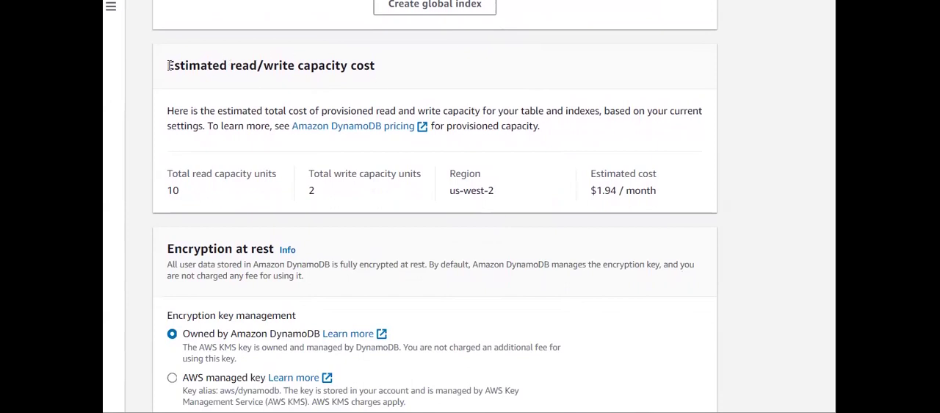
{"action": "left_click_drag", "start_coordinate": [167, 65], "coordinate": [379, 80]}
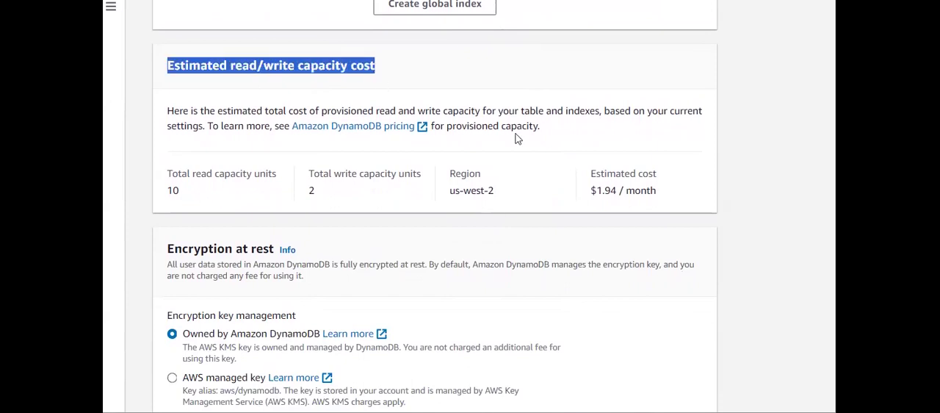
{"action": "left_click_drag", "start_coordinate": [670, 196], "coordinate": [586, 194]}
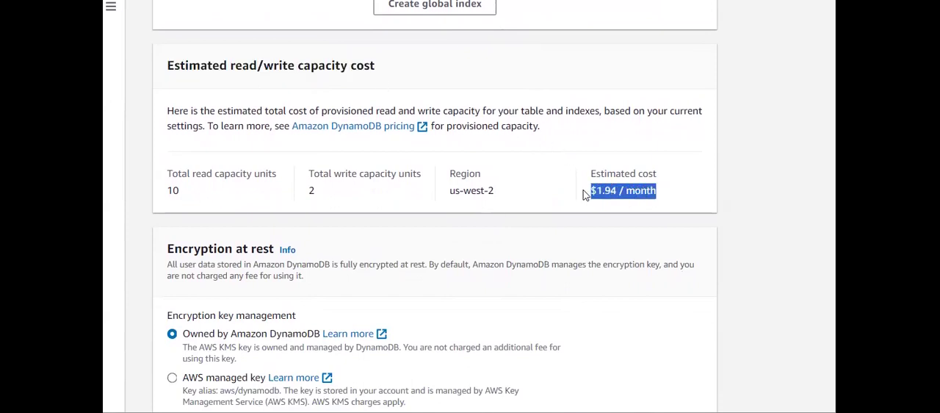
{"action": "left_click_drag", "start_coordinate": [354, 193], "coordinate": [298, 182]}
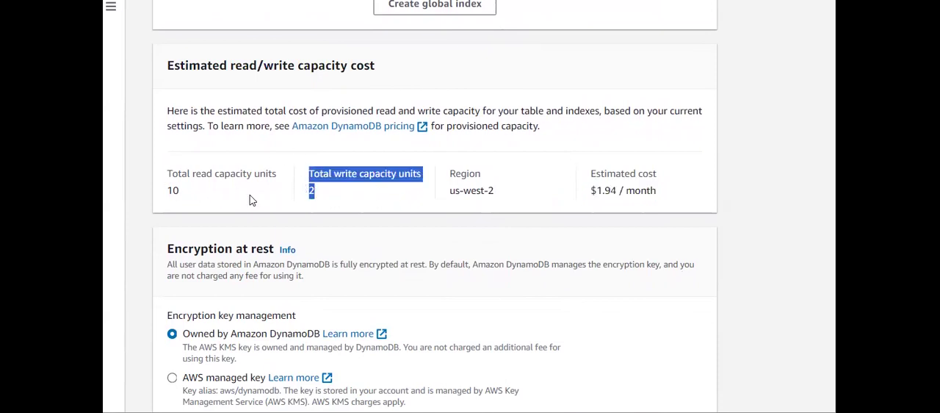
{"action": "left_click_drag", "start_coordinate": [497, 201], "coordinate": [444, 182]}
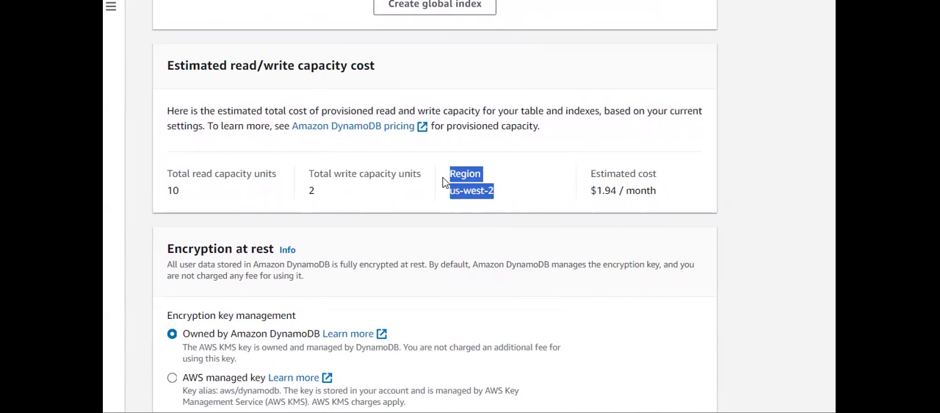
{"action": "left_click", "coordinate": [438, 217]}
{"action": "scroll", "coordinate": [438, 218], "scroll_direction": "down", "scroll_amount": 1}
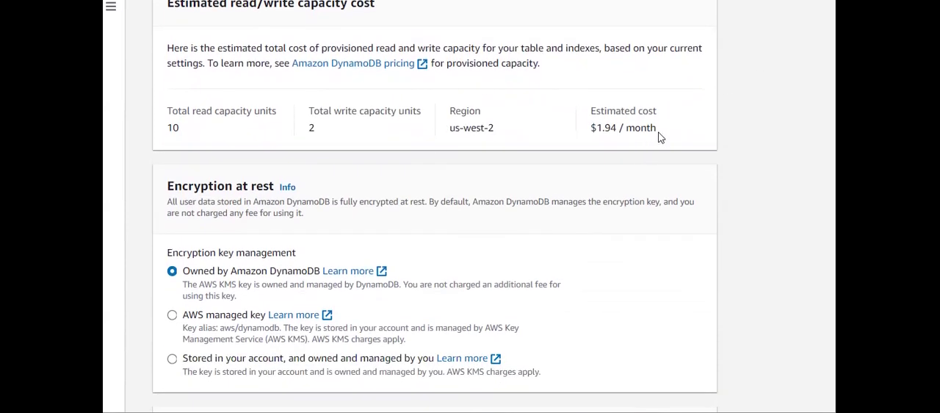
{"action": "left_click_drag", "start_coordinate": [659, 138], "coordinate": [591, 138]}
{"action": "left_click", "coordinate": [545, 138]}
{"action": "scroll", "coordinate": [546, 138], "scroll_direction": "up", "scroll_amount": 1}
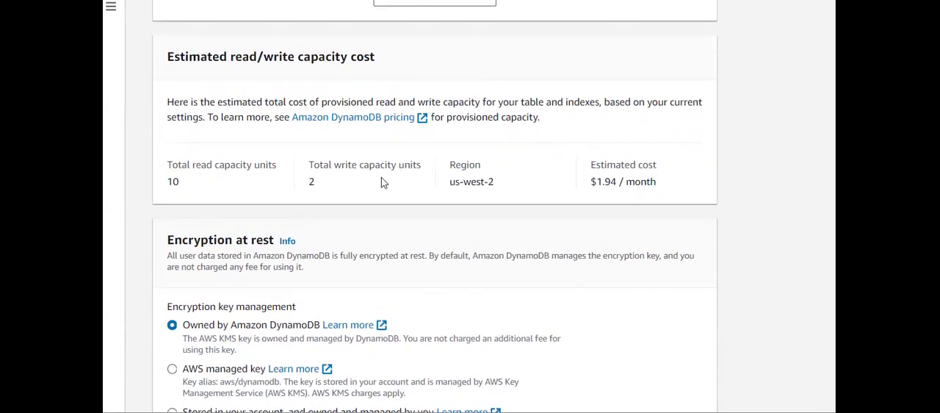
- Preview the AWS managed and self-managed encryption key options, and return the encryption key management to Owned by Amazon DynamoDB
{"action": "scroll", "coordinate": [440, 222], "scroll_direction": "down", "scroll_amount": 2}
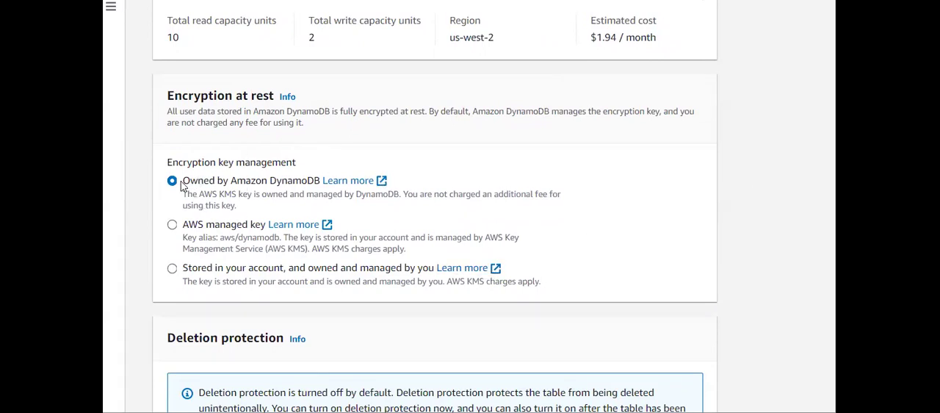
{"action": "mouse_move", "coordinate": [182, 186]}
{"action": "left_mouse_down"}
{"action": "mouse_move", "coordinate": [308, 194]}
{"action": "mouse_move", "coordinate": [181, 179]}
{"action": "left_mouse_up"}
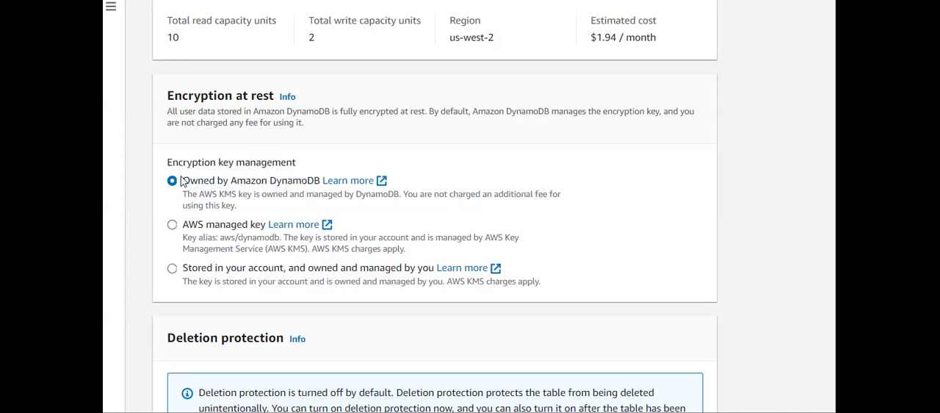
{"action": "left_click", "coordinate": [174, 227]}
{"action": "left_click", "coordinate": [172, 271]}
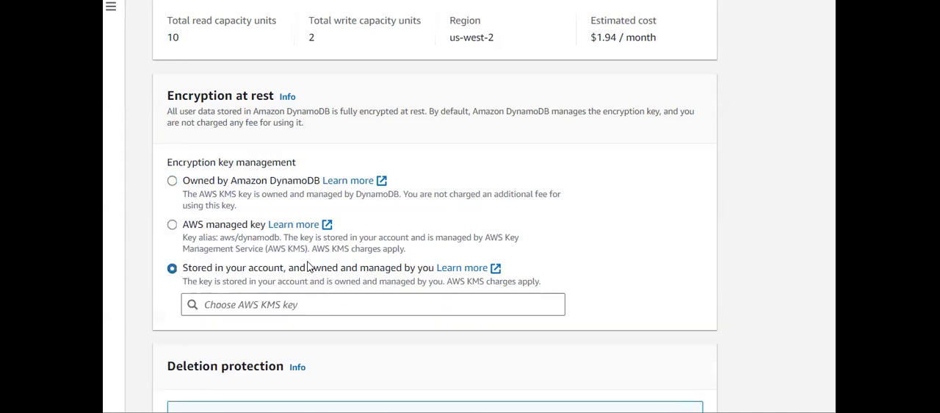
{"action": "left_click", "coordinate": [173, 181]}
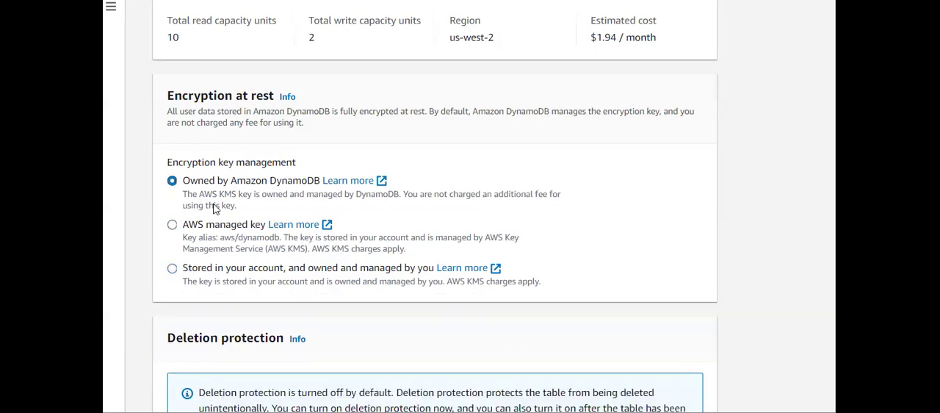
- Examine the Deletion protection section and try the option for turning on deletion protection
{"action": "scroll", "coordinate": [214, 209], "scroll_direction": "down", "scroll_amount": 1}
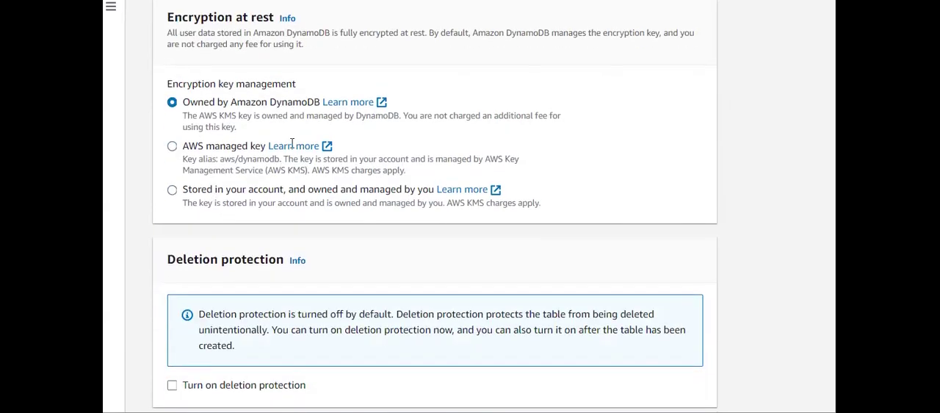
{"action": "scroll", "coordinate": [451, 161], "scroll_direction": "up", "scroll_amount": 1}
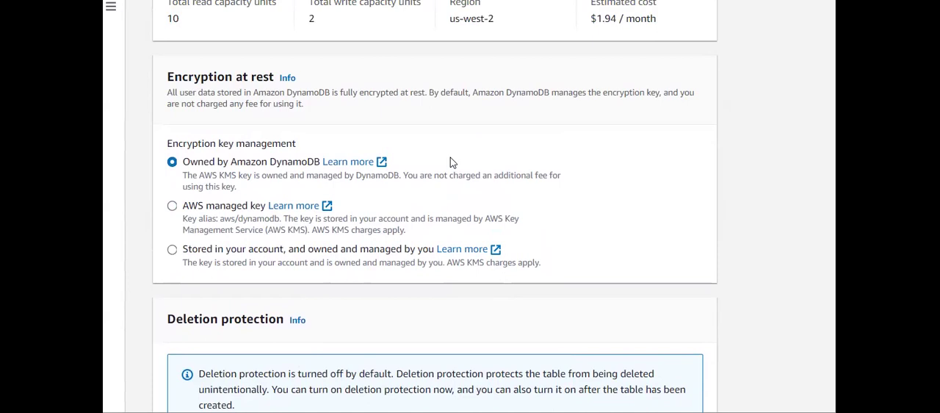
{"action": "scroll", "coordinate": [451, 161], "scroll_direction": "down", "scroll_amount": 4}
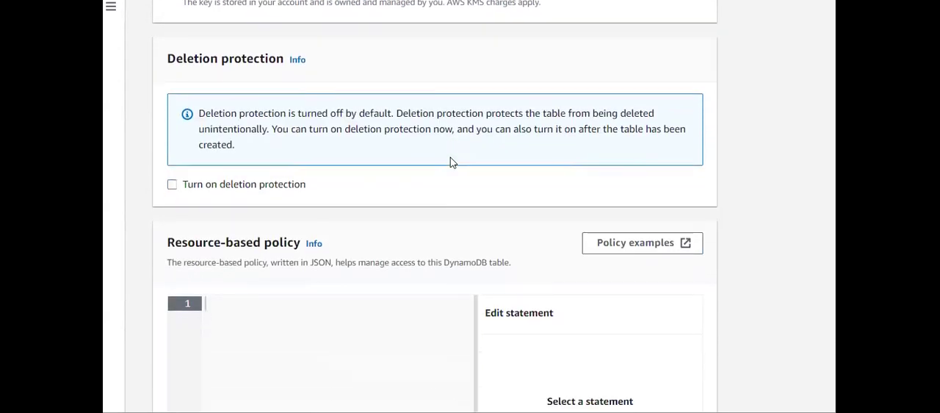
{"action": "scroll", "coordinate": [451, 161], "scroll_direction": "up", "scroll_amount": 4}
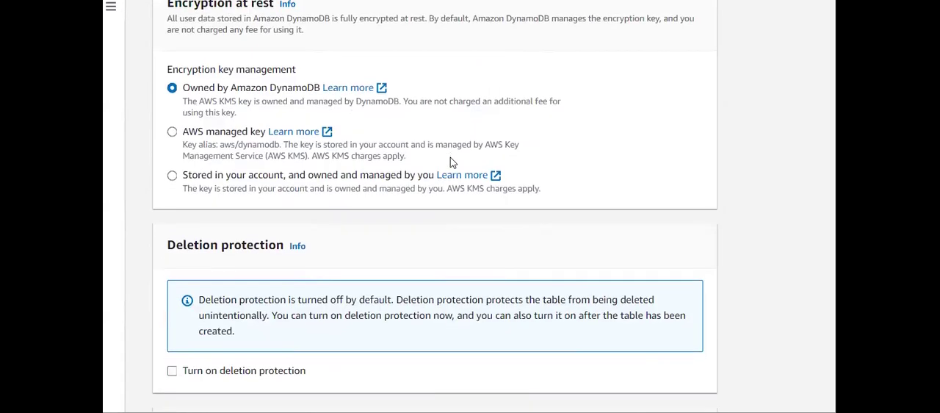
{"action": "scroll", "coordinate": [470, 122], "scroll_direction": "down", "scroll_amount": 3}
{"action": "left_click_drag", "start_coordinate": [155, 111], "coordinate": [250, 116]}
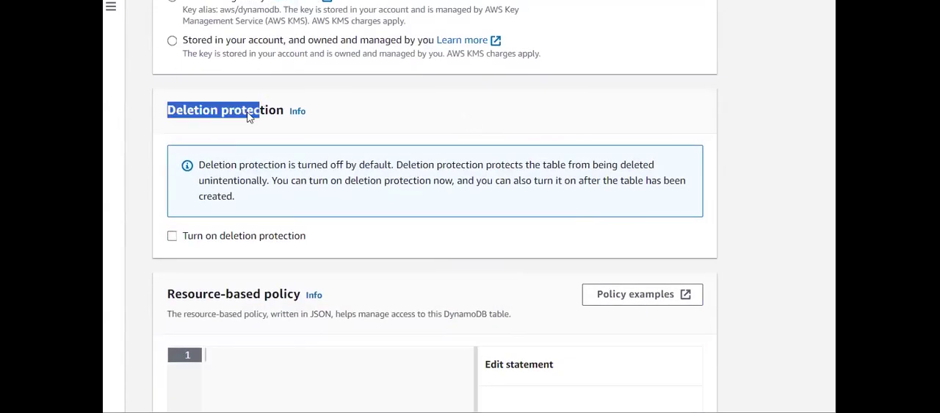
{"action": "left_click", "coordinate": [172, 230]}
{"action": "left_click", "coordinate": [175, 245]}
{"action": "left_click", "coordinate": [175, 240]}
- Add a new statement to the table's resource-based policy and browse the DynamoDB actions offered for it
{"action": "scroll", "coordinate": [177, 240], "scroll_direction": "down", "scroll_amount": 4}
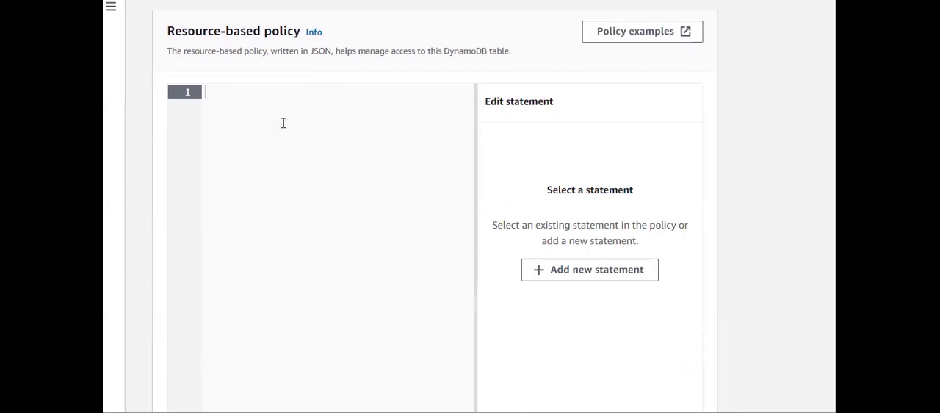
{"action": "scroll", "coordinate": [282, 123], "scroll_direction": "down", "scroll_amount": 1}
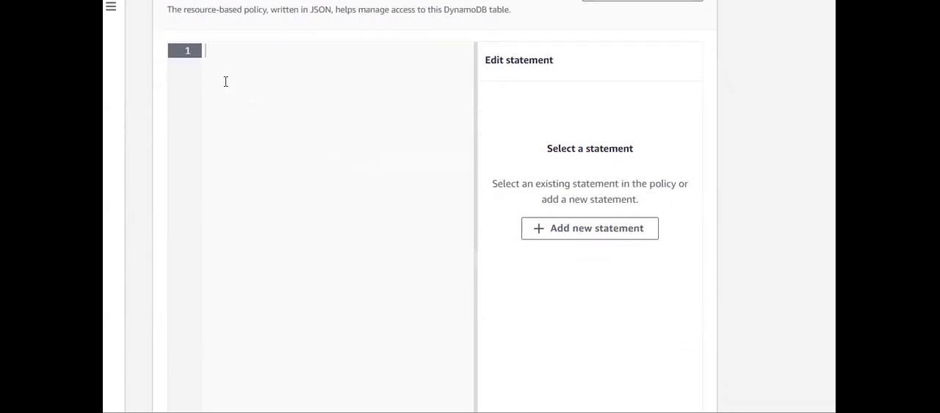
{"action": "scroll", "coordinate": [226, 82], "scroll_direction": "up", "scroll_amount": 1}
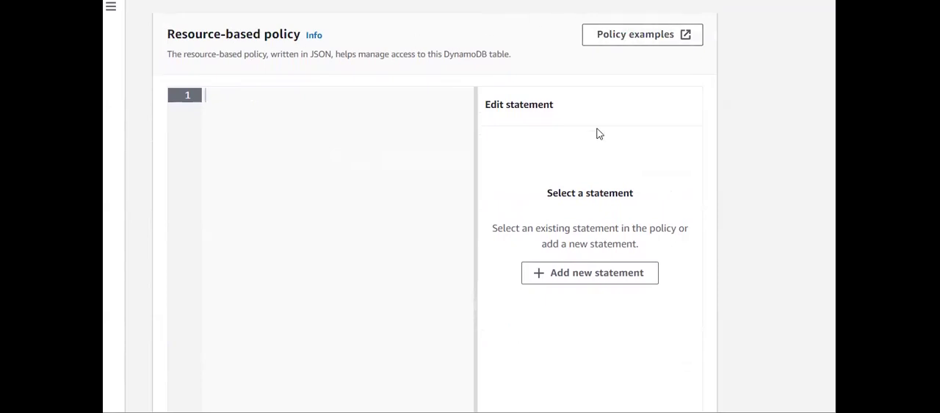
{"action": "scroll", "coordinate": [590, 286], "scroll_direction": "down", "scroll_amount": 1}
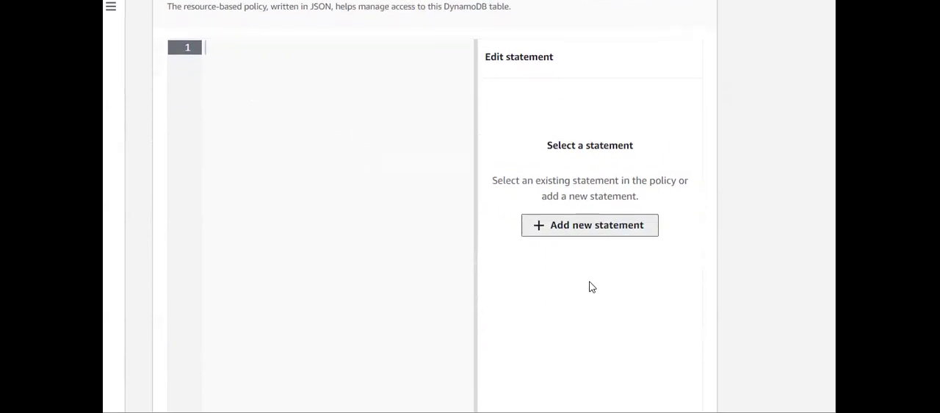
{"action": "left_click", "coordinate": [590, 283]}
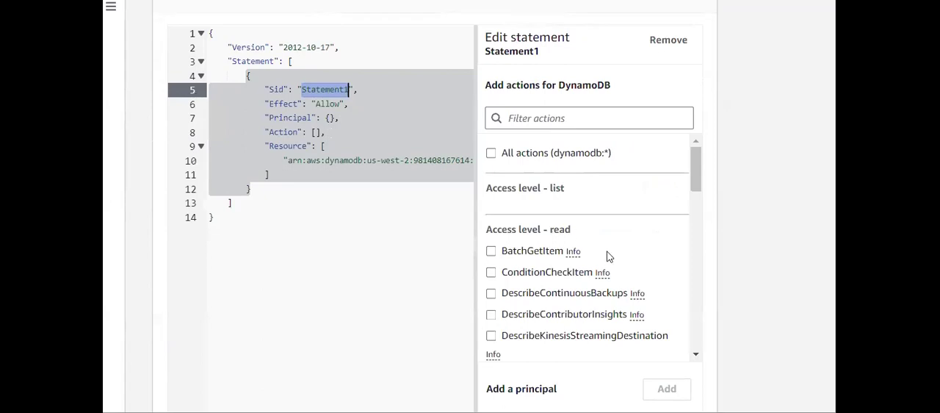
{"action": "scroll", "coordinate": [583, 247], "scroll_direction": "down", "scroll_amount": 3}
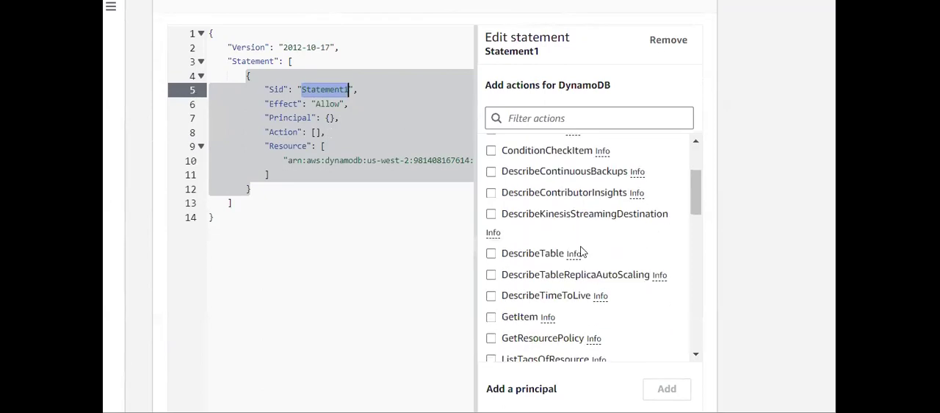
- Examine the read, write, permissions and tagging actions available for Statement1
{"action": "scroll", "coordinate": [581, 252], "scroll_direction": "down", "scroll_amount": 3}
{"action": "scroll", "coordinate": [581, 252], "scroll_direction": "up", "scroll_amount": 8}
{"action": "scroll", "coordinate": [582, 252], "scroll_direction": "down", "scroll_amount": 3}
{"action": "scroll", "coordinate": [581, 251], "scroll_direction": "down", "scroll_amount": 10}
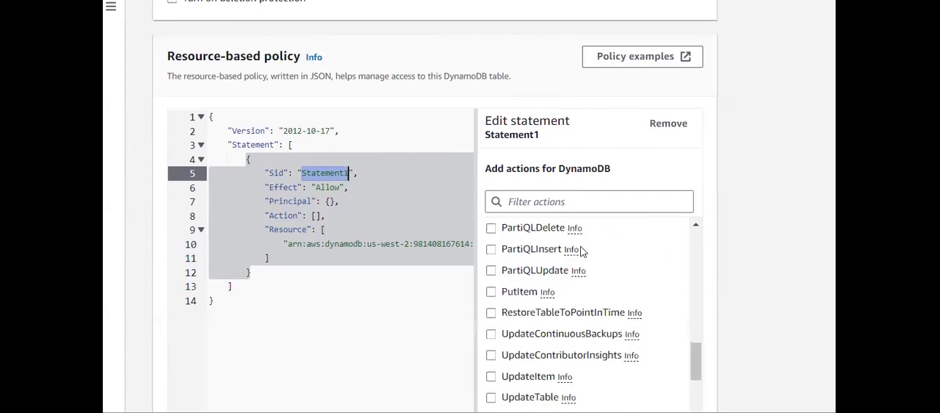
{"action": "scroll", "coordinate": [581, 251], "scroll_direction": "down", "scroll_amount": 8}
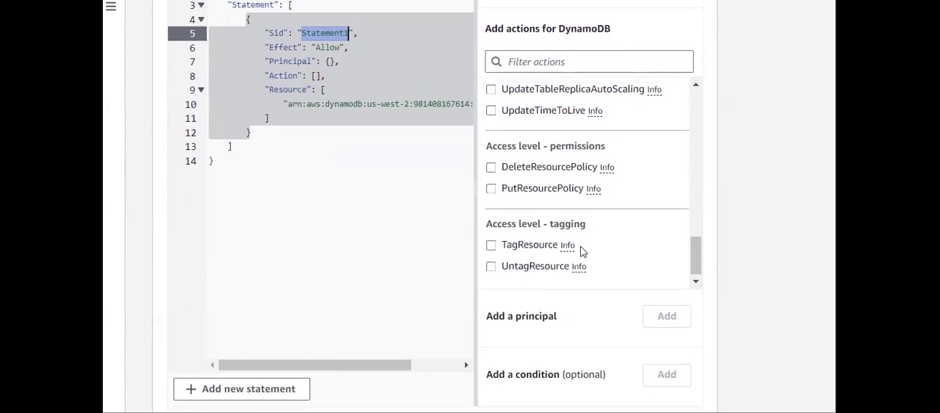
{"action": "scroll", "coordinate": [581, 251], "scroll_direction": "up", "scroll_amount": 8}
{"action": "scroll", "coordinate": [581, 251], "scroll_direction": "up", "scroll_amount": 10}
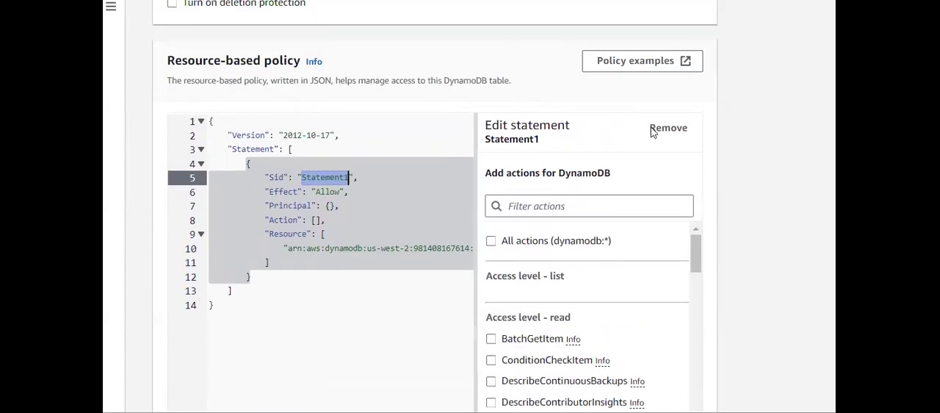
- Open the resource-based policy examples in the Developer Guide and read the cross-account table policy sample
{"action": "left_click", "coordinate": [628, 65]}
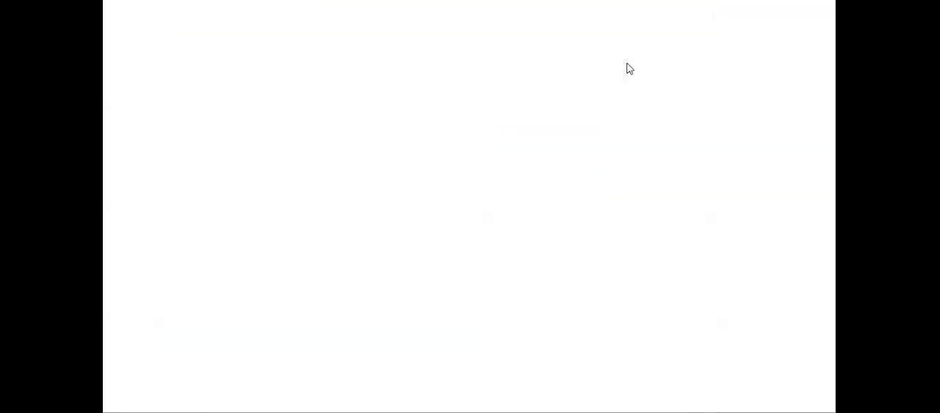
{"action": "scroll", "coordinate": [582, 158], "scroll_direction": "down", "scroll_amount": 4}
{"action": "scroll", "coordinate": [582, 158], "scroll_direction": "down", "scroll_amount": 20}
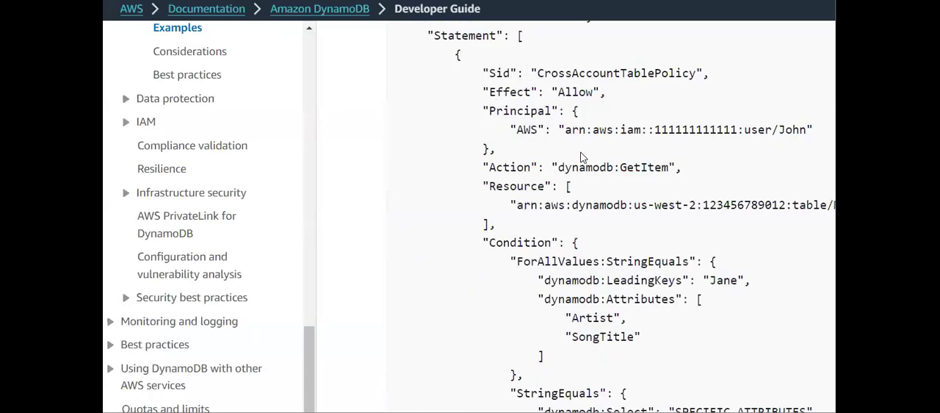
{"action": "scroll", "coordinate": [582, 158], "scroll_direction": "down", "scroll_amount": 1}
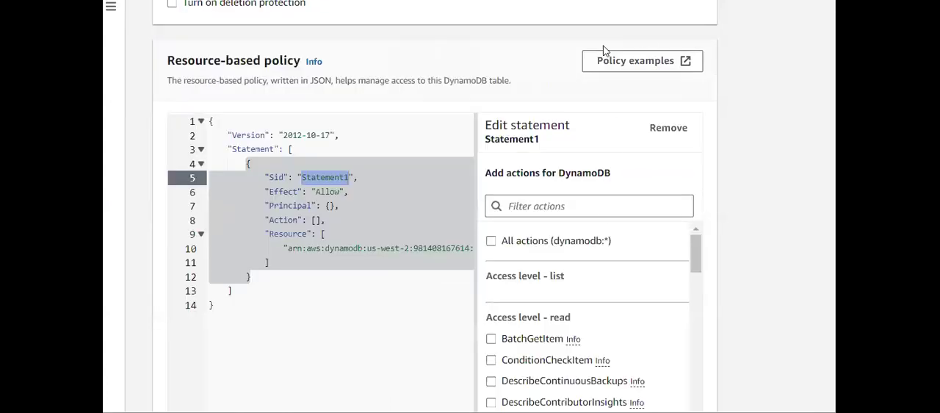
- Remove Statement1 from the table's resource-based policy and confirm the removal
{"action": "left_click", "coordinate": [671, 132]}
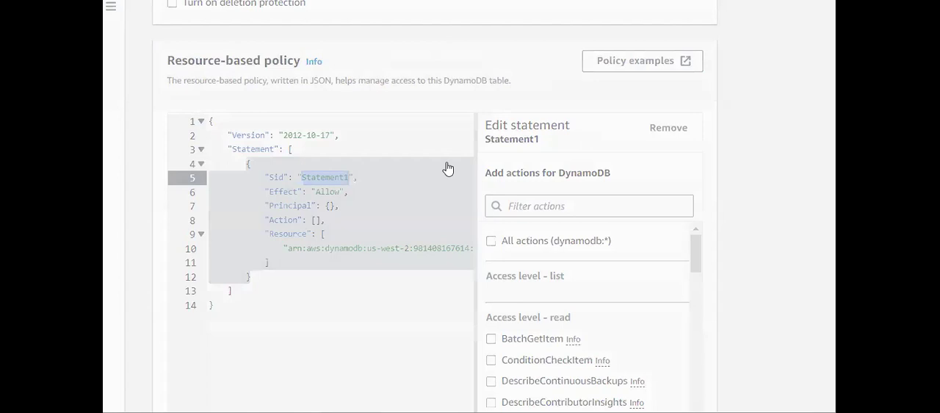
{"action": "left_click", "coordinate": [833, 375]}
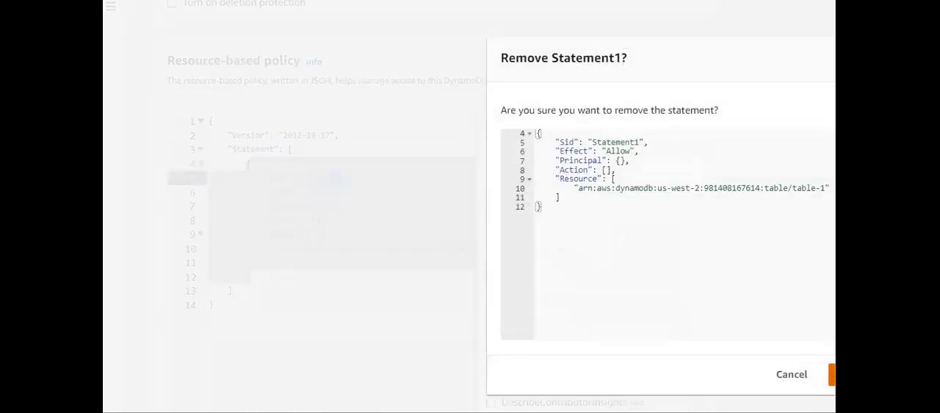
{"action": "scroll", "coordinate": [601, 334], "scroll_direction": "down", "scroll_amount": 1}
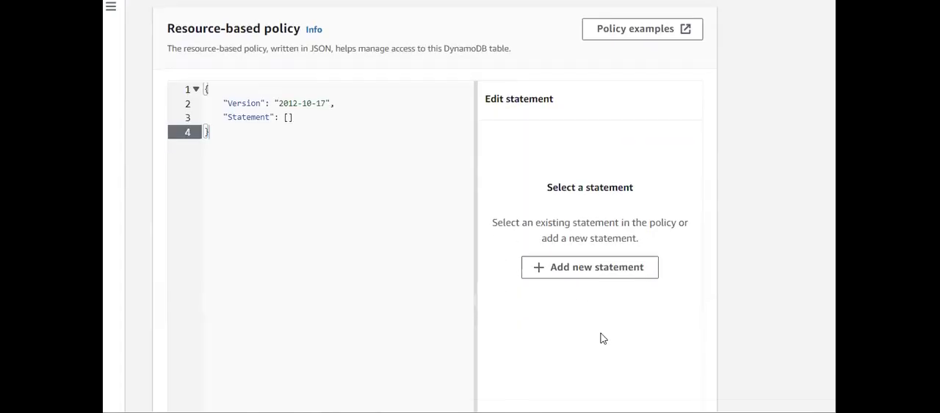
- Examine the policy editor, its validation results and the external access preview of the resource-based policy
{"action": "scroll", "coordinate": [602, 335], "scroll_direction": "up", "scroll_amount": 1}
{"action": "scroll", "coordinate": [602, 338], "scroll_direction": "down", "scroll_amount": 5}
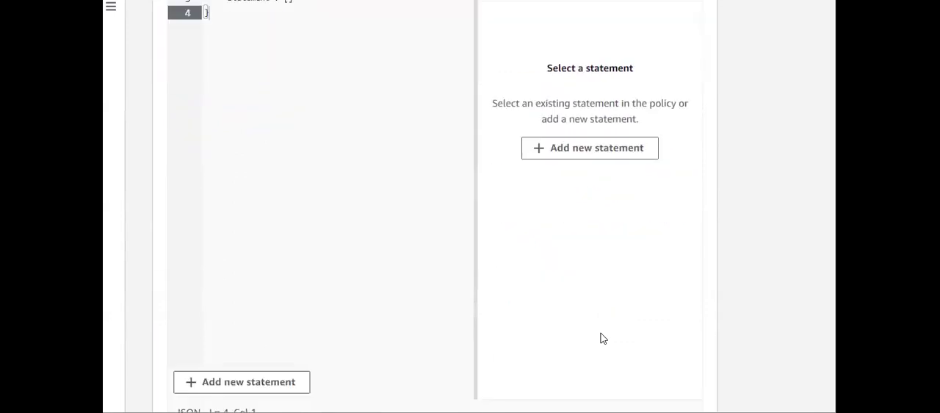
{"action": "scroll", "coordinate": [601, 338], "scroll_direction": "up", "scroll_amount": 1}
{"action": "scroll", "coordinate": [601, 334], "scroll_direction": "down", "scroll_amount": 2}
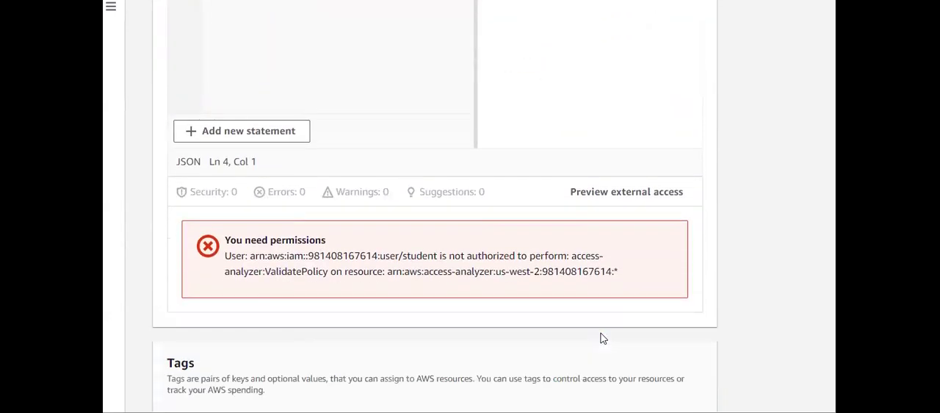
{"action": "scroll", "coordinate": [602, 333], "scroll_direction": "down", "scroll_amount": 1}
{"action": "scroll", "coordinate": [602, 334], "scroll_direction": "up", "scroll_amount": 5}
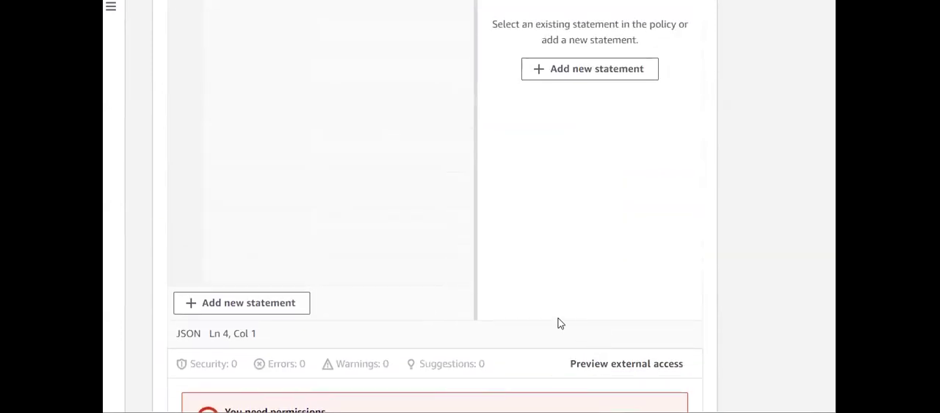
{"action": "scroll", "coordinate": [558, 324], "scroll_direction": "down", "scroll_amount": 1}
{"action": "scroll", "coordinate": [558, 325], "scroll_direction": "up", "scroll_amount": 2}
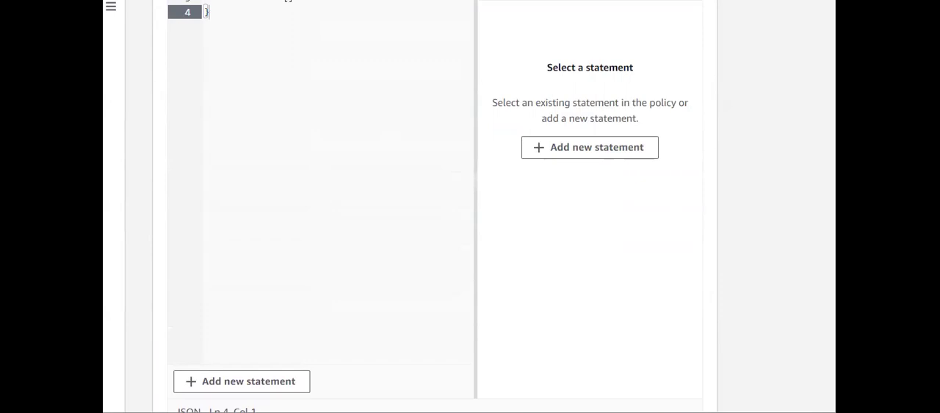
{"action": "scroll", "coordinate": [433, 221], "scroll_direction": "down", "scroll_amount": 5}
{"action": "scroll", "coordinate": [433, 206], "scroll_direction": "down", "scroll_amount": 3}
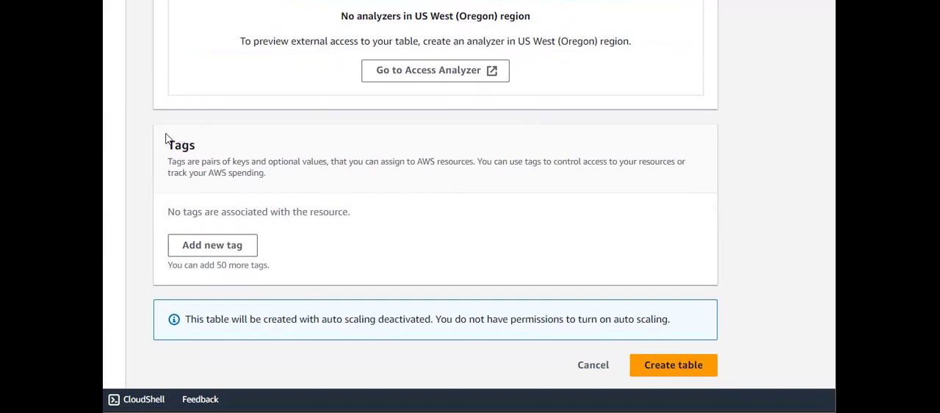
- Review the Tags section without adding a tag and submit the table for creation
{"action": "left_click_drag", "start_coordinate": [155, 145], "coordinate": [195, 147]}
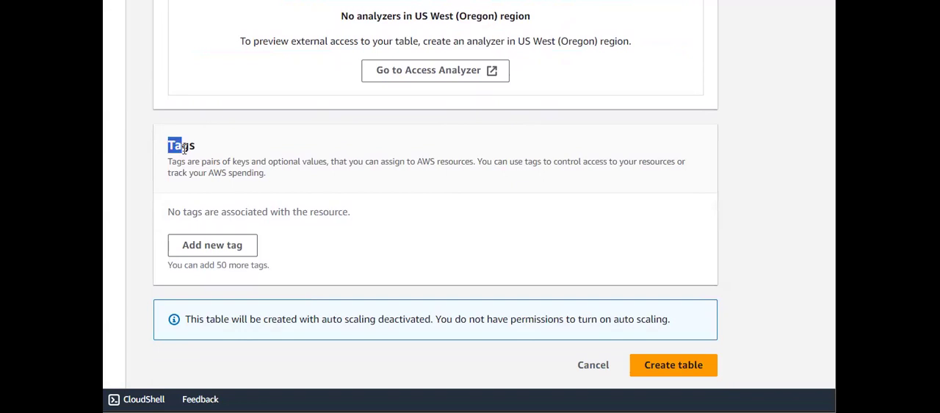
{"action": "left_click", "coordinate": [249, 150]}
{"action": "left_click", "coordinate": [681, 369]}
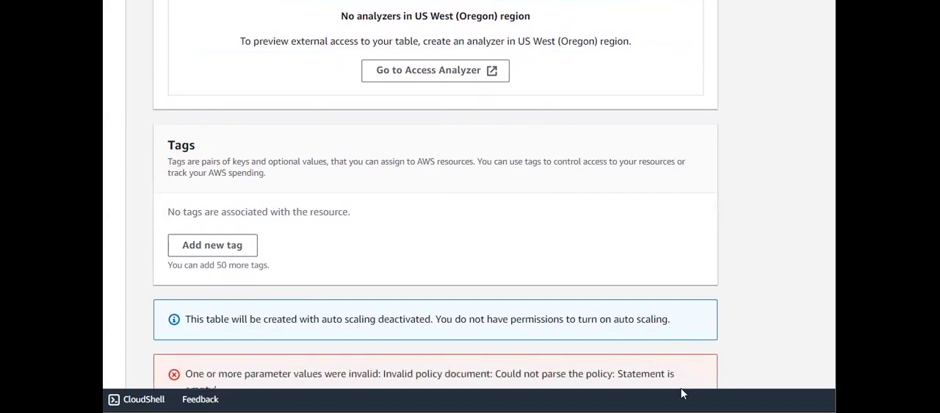
{"action": "scroll", "coordinate": [678, 348], "scroll_direction": "up", "scroll_amount": 1}
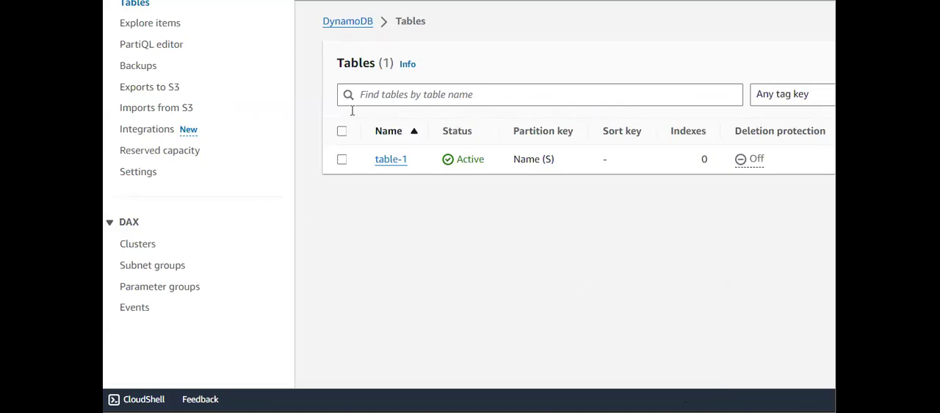
- Check the status, sort key and number of indexes of table-1 in the tables list
{"action": "left_click_drag", "start_coordinate": [491, 170], "coordinate": [434, 164]}
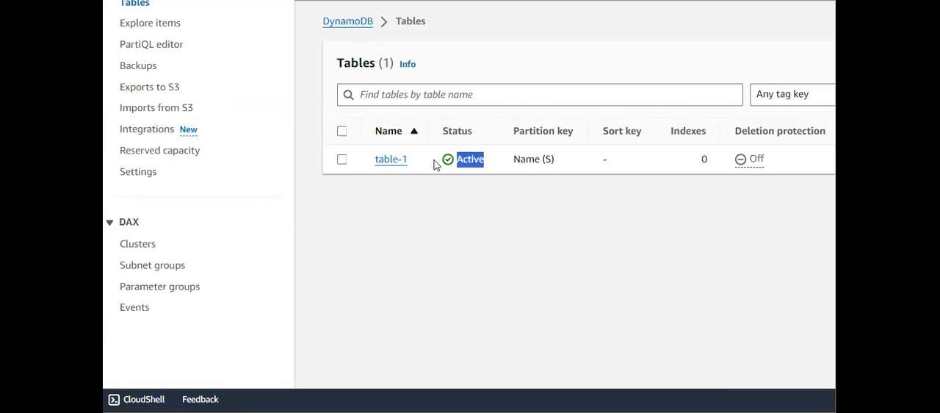
{"action": "left_click", "coordinate": [493, 163]}
{"action": "double_click", "coordinate": [455, 166]}
{"action": "left_click", "coordinate": [474, 193]}
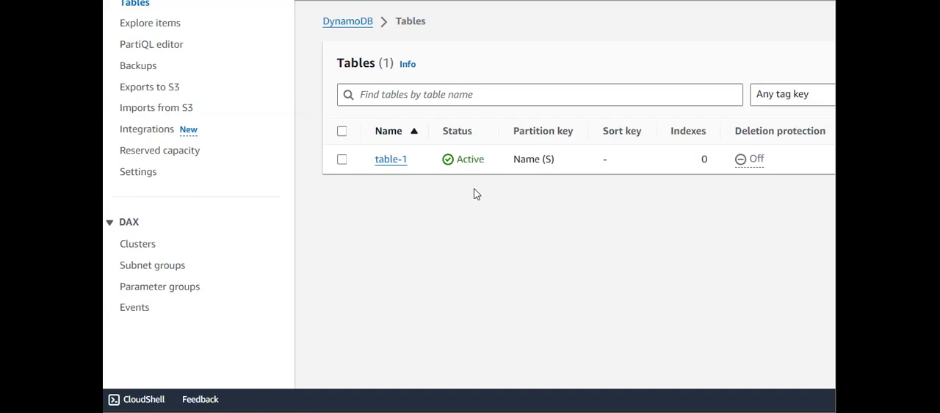
{"action": "left_click_drag", "start_coordinate": [615, 160], "coordinate": [596, 163]}
{"action": "left_click_drag", "start_coordinate": [713, 163], "coordinate": [672, 155]}
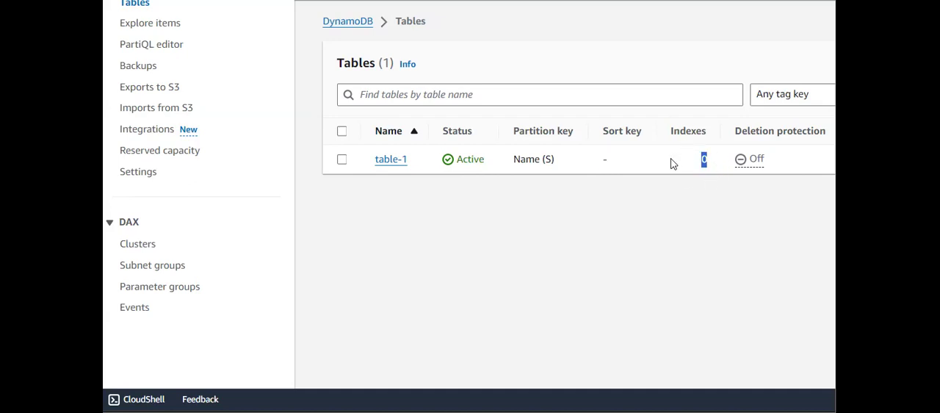
- Open table-1 and examine the general information and items summary in its overview
{"action": "left_click", "coordinate": [398, 163]}
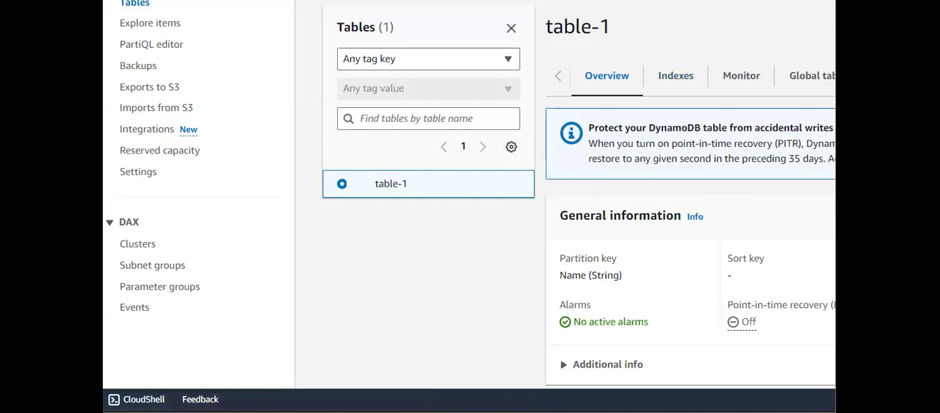
{"action": "scroll", "coordinate": [702, 98], "scroll_direction": "right", "scroll_amount": 1}
{"action": "scroll", "coordinate": [702, 98], "scroll_direction": "left", "scroll_amount": 1}
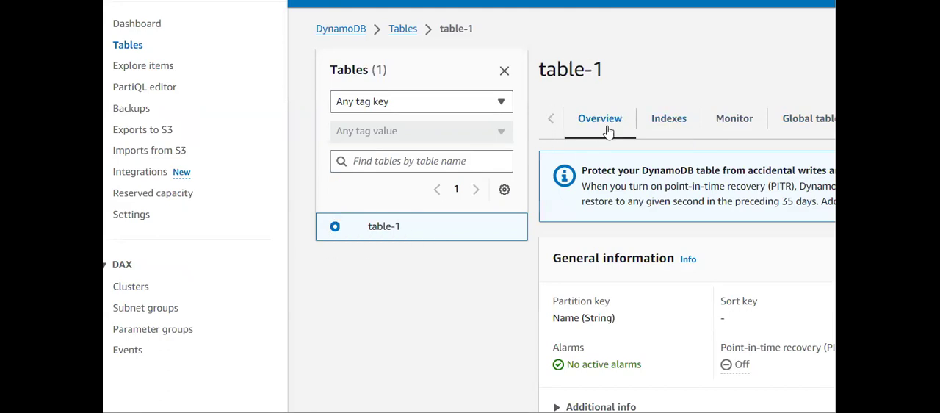
{"action": "scroll", "coordinate": [648, 255], "scroll_direction": "down", "scroll_amount": 2}
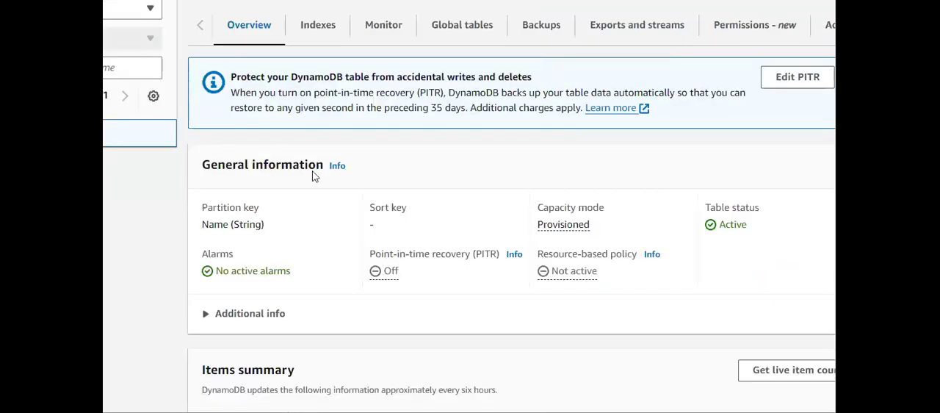
{"action": "scroll", "coordinate": [340, 217], "scroll_direction": "down", "scroll_amount": 1}
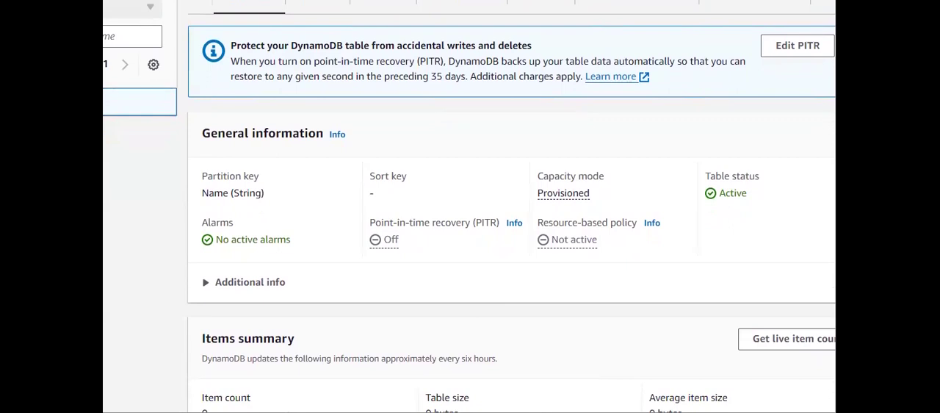
{"action": "scroll", "coordinate": [394, 120], "scroll_direction": "down", "scroll_amount": 4}
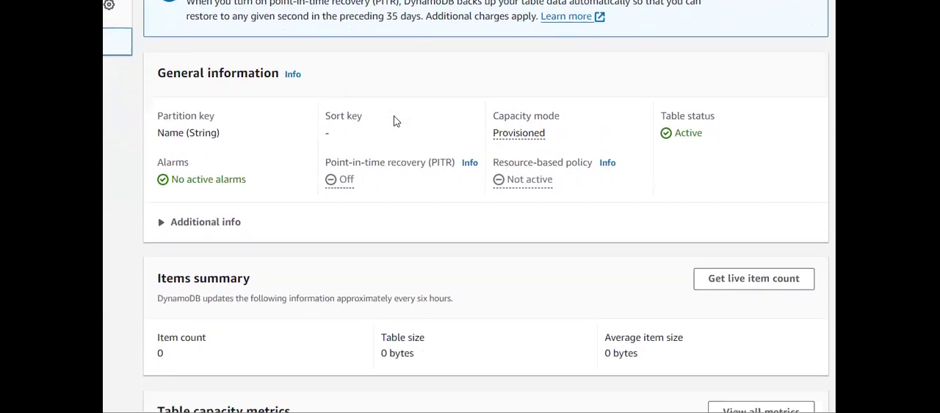
{"action": "scroll", "coordinate": [439, 235], "scroll_direction": "down", "scroll_amount": 2}
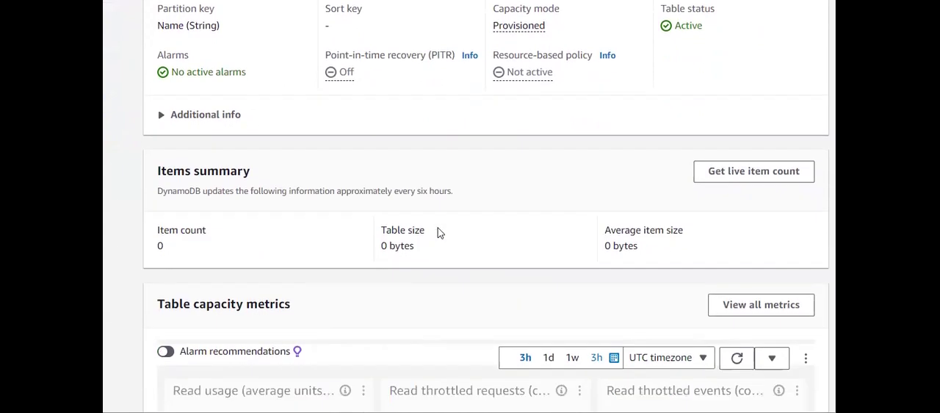
{"action": "scroll", "coordinate": [498, 227], "scroll_direction": "down", "scroll_amount": 5}
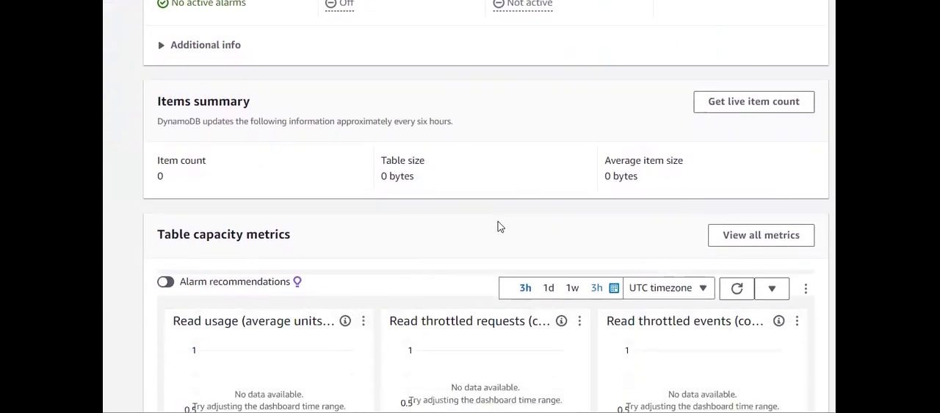
- Examine the read and write charts in the table capacity metrics of table-1
{"action": "scroll", "coordinate": [498, 227], "scroll_direction": "down", "scroll_amount": 2}
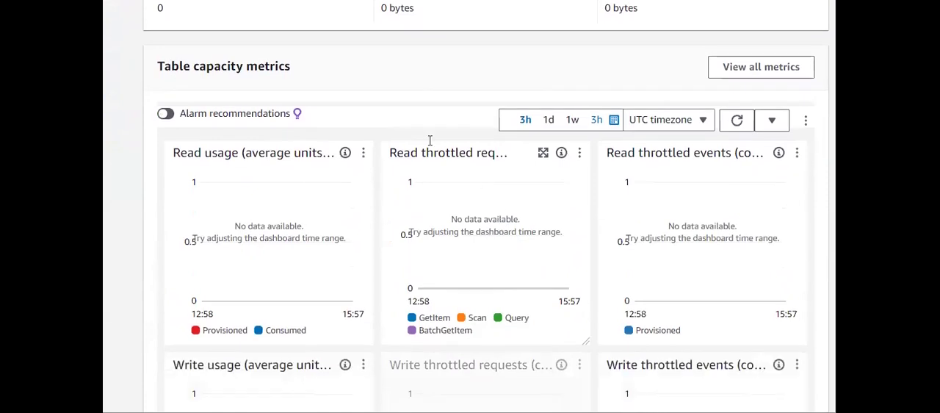
{"action": "left_click_drag", "start_coordinate": [286, 69], "coordinate": [169, 66]}
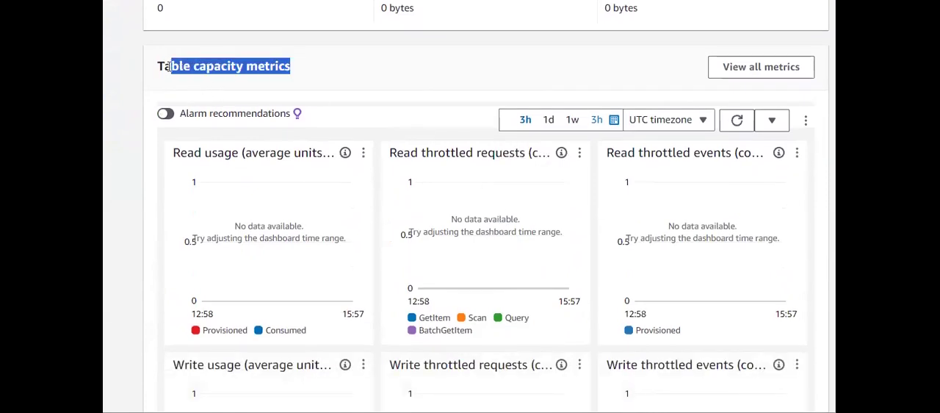
{"action": "scroll", "coordinate": [286, 191], "scroll_direction": "down", "scroll_amount": 3}
{"action": "scroll", "coordinate": [286, 193], "scroll_direction": "up", "scroll_amount": 15}
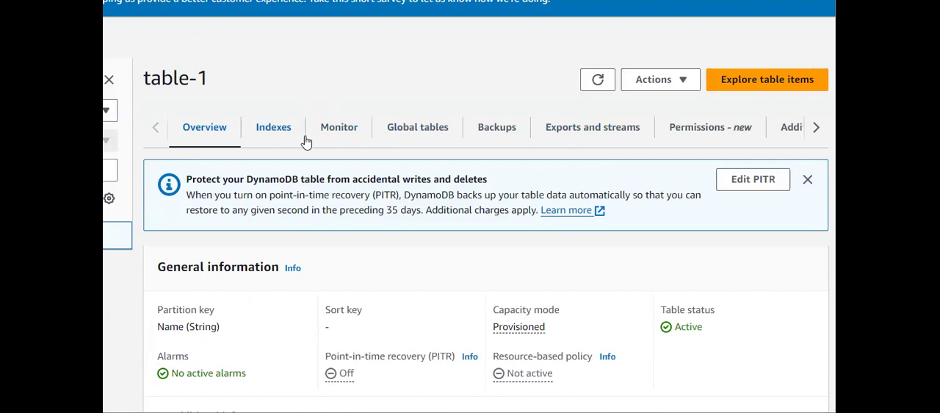
- Open the backup settings of table-1 and read the point-in-time recovery description, status and backups list
{"action": "left_click", "coordinate": [495, 127]}
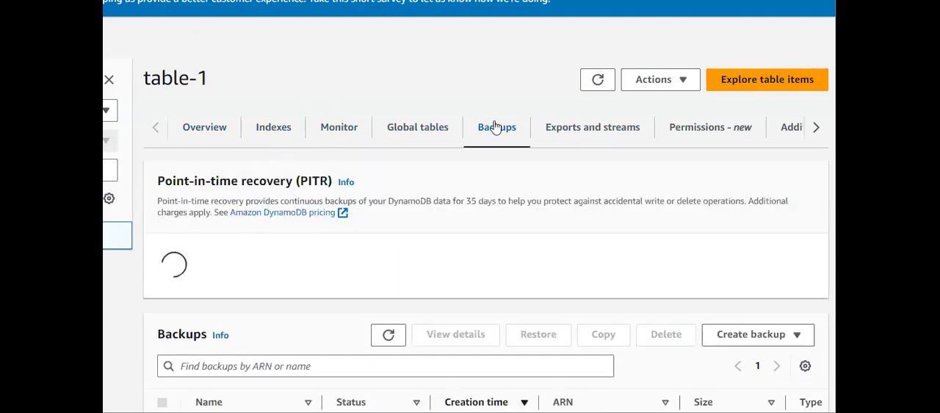
{"action": "scroll", "coordinate": [351, 295], "scroll_direction": "down", "scroll_amount": 1}
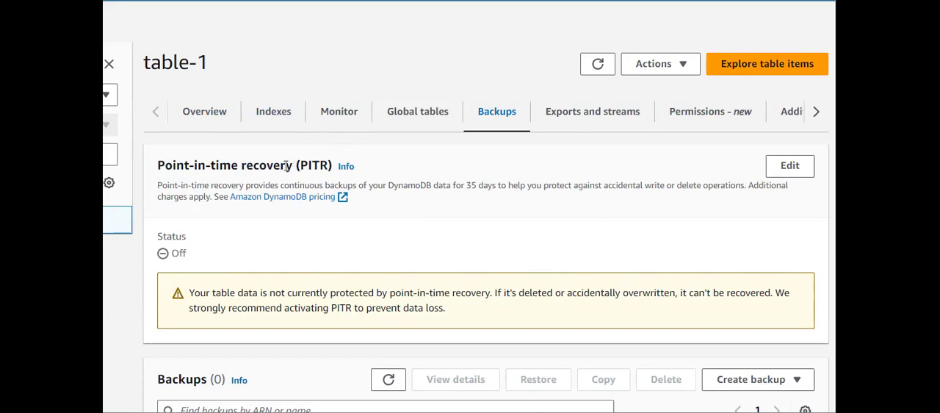
{"action": "left_click_drag", "start_coordinate": [240, 182], "coordinate": [500, 188]}
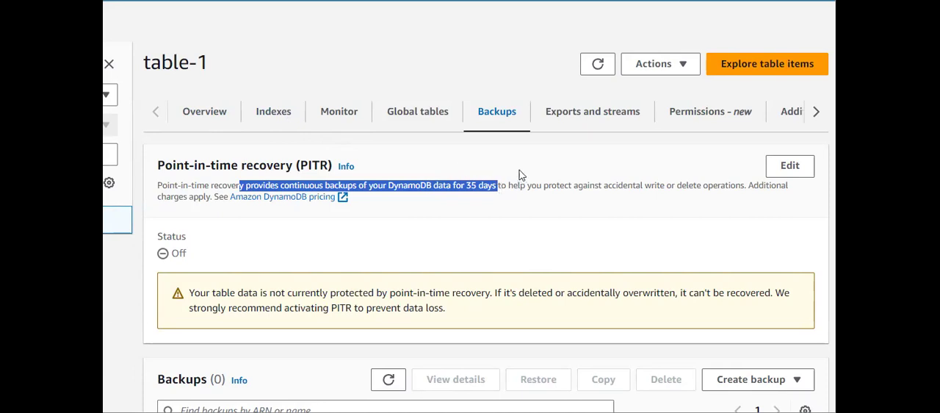
{"action": "left_click", "coordinate": [463, 197]}
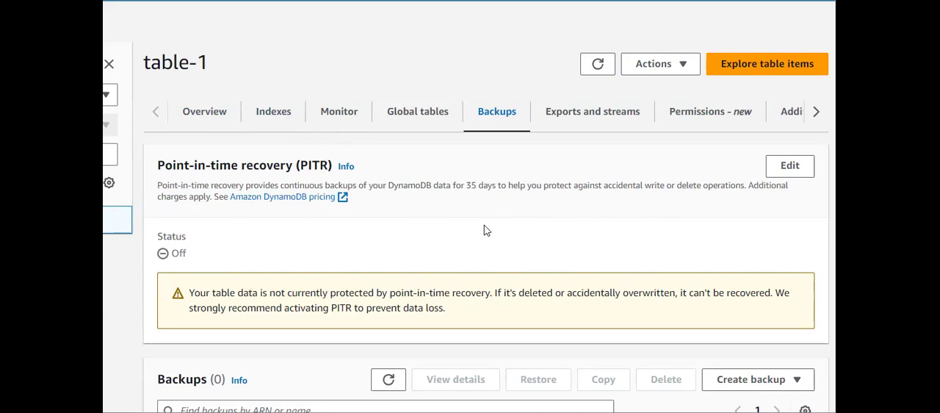
{"action": "scroll", "coordinate": [484, 231], "scroll_direction": "down", "scroll_amount": 1}
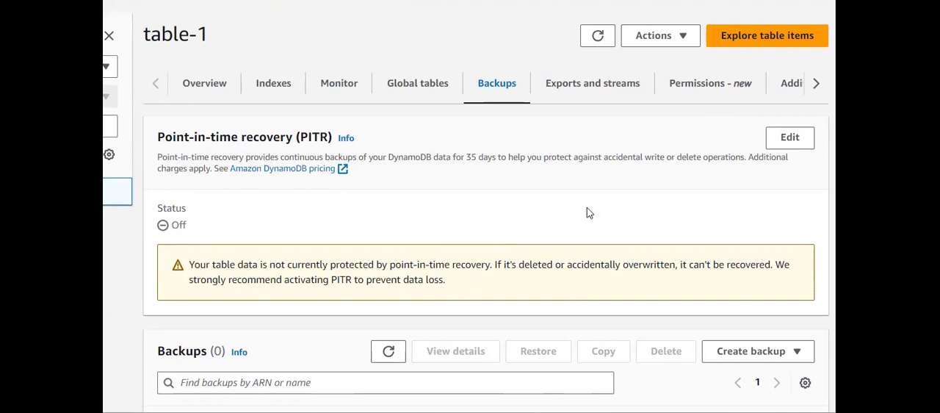
{"action": "scroll", "coordinate": [587, 212], "scroll_direction": "down", "scroll_amount": 1}
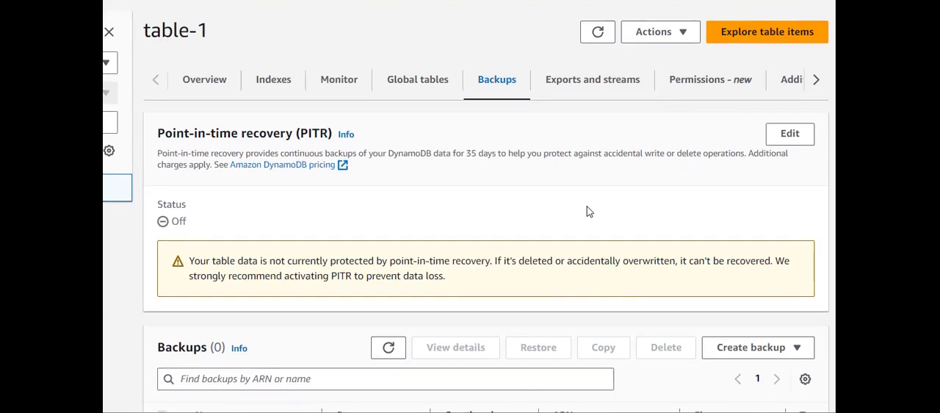
{"action": "left_click", "coordinate": [788, 135]}
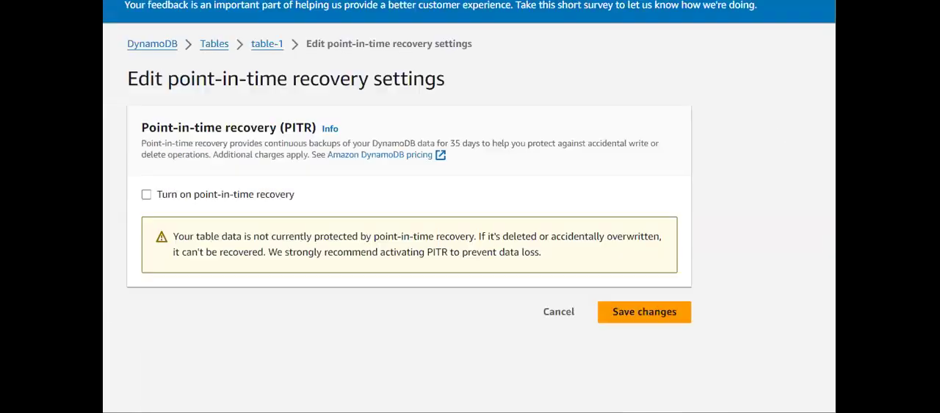
{"action": "left_click", "coordinate": [146, 195]}
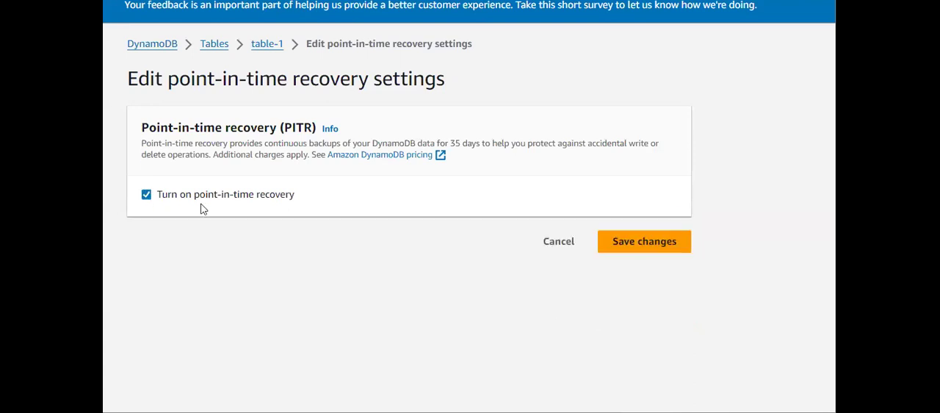
{"action": "left_click", "coordinate": [557, 242]}
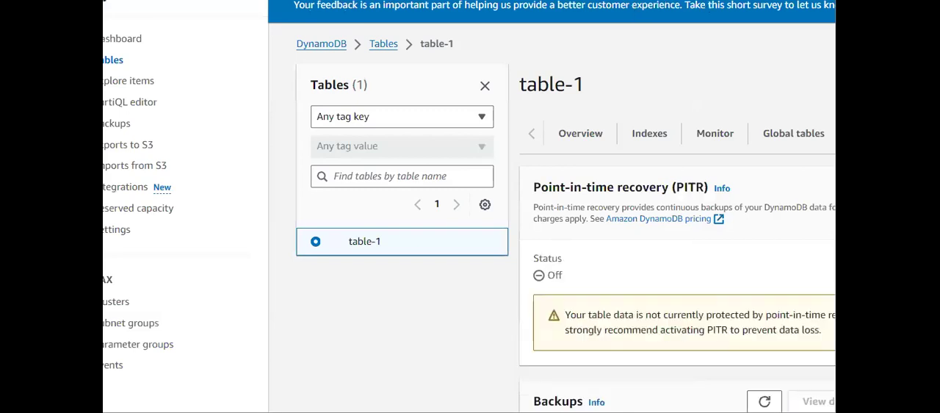
- Create an on-demand backup of table-1 named backup1
{"action": "scroll", "coordinate": [536, 206], "scroll_direction": "down", "scroll_amount": 2}
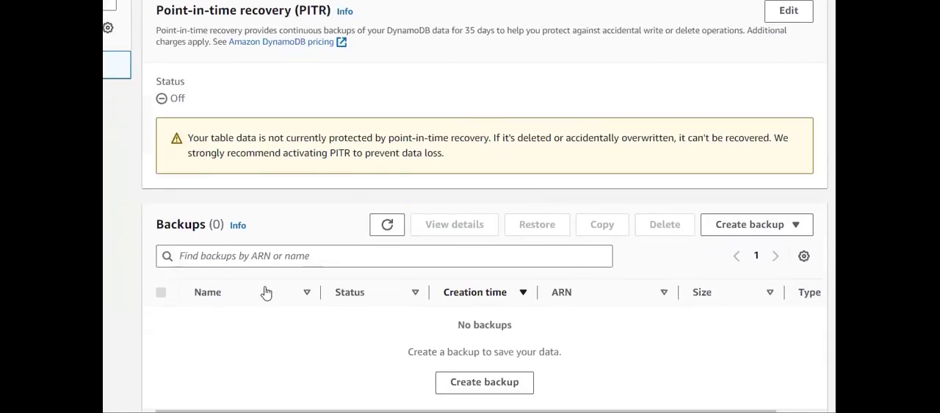
{"action": "scroll", "coordinate": [277, 274], "scroll_direction": "down", "scroll_amount": 1}
{"action": "left_click", "coordinate": [485, 364]}
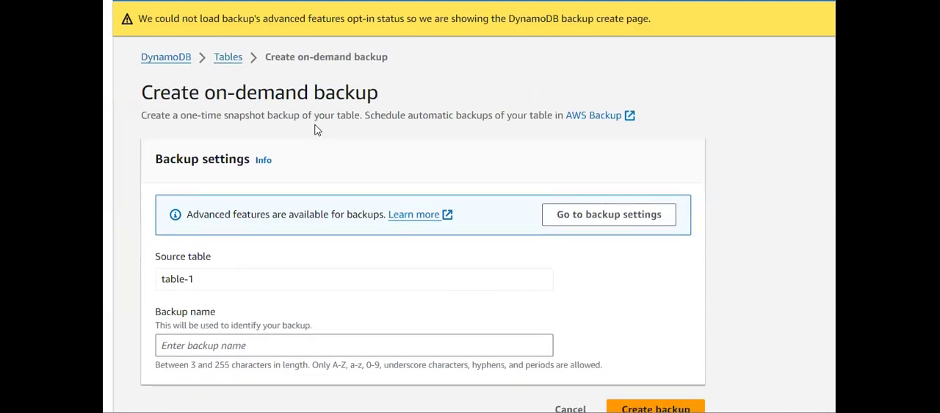
{"action": "left_click", "coordinate": [200, 278]}
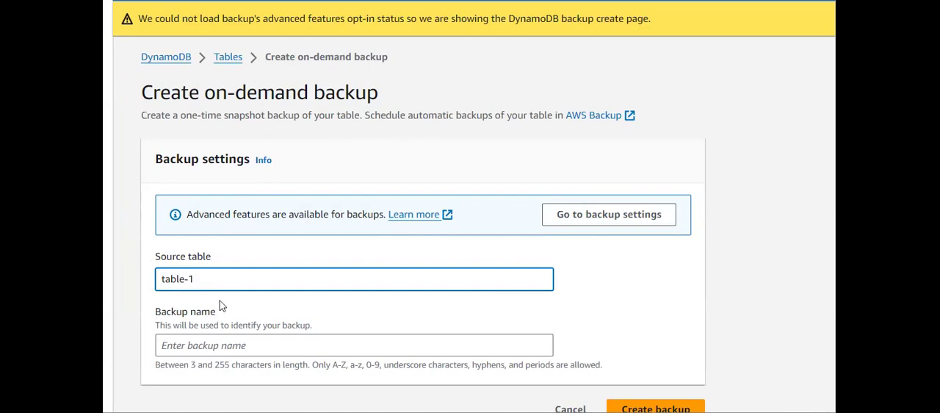
{"action": "left_click", "coordinate": [227, 342]}
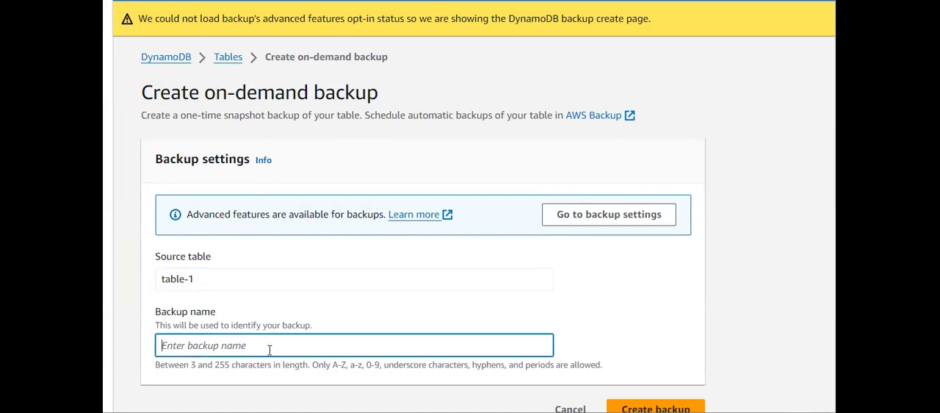
{"action": "type", "text": "backup1"}
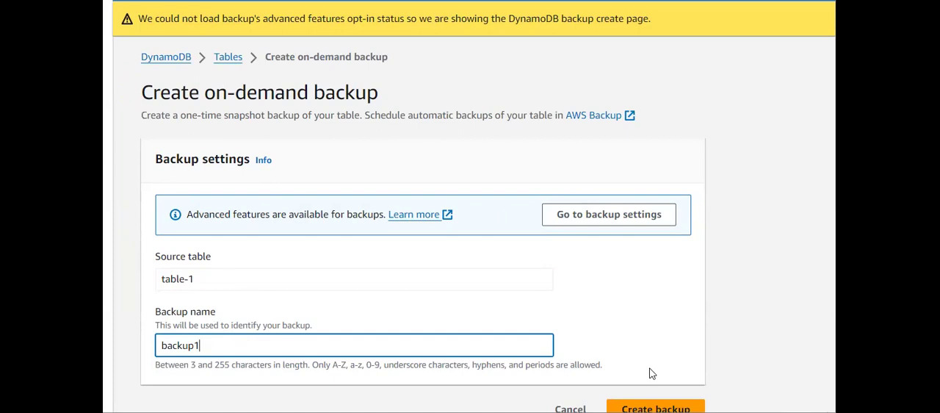
{"action": "left_click", "coordinate": [656, 409]}
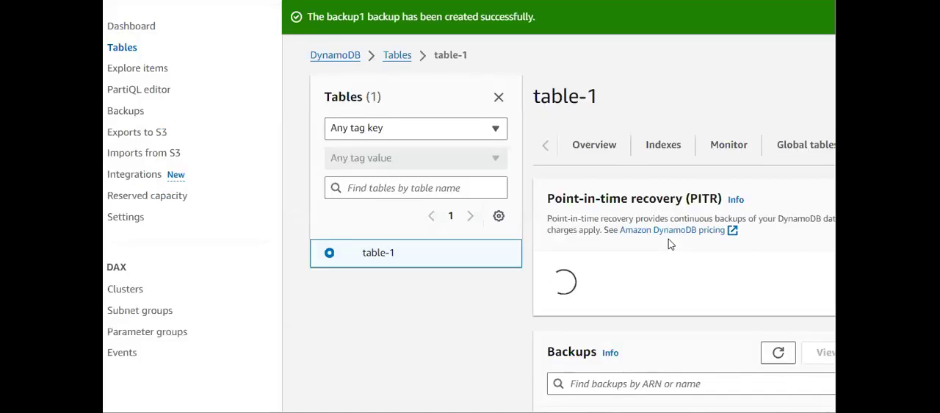
- Check the status and creation time of backup1 in the backups list of table-1
{"action": "scroll", "coordinate": [669, 244], "scroll_direction": "down", "scroll_amount": 3}
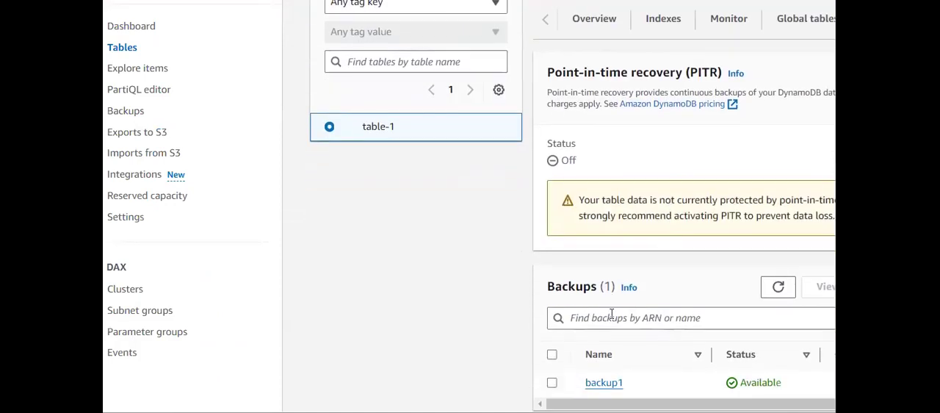
{"action": "left_click_drag", "start_coordinate": [735, 384], "coordinate": [797, 384]}
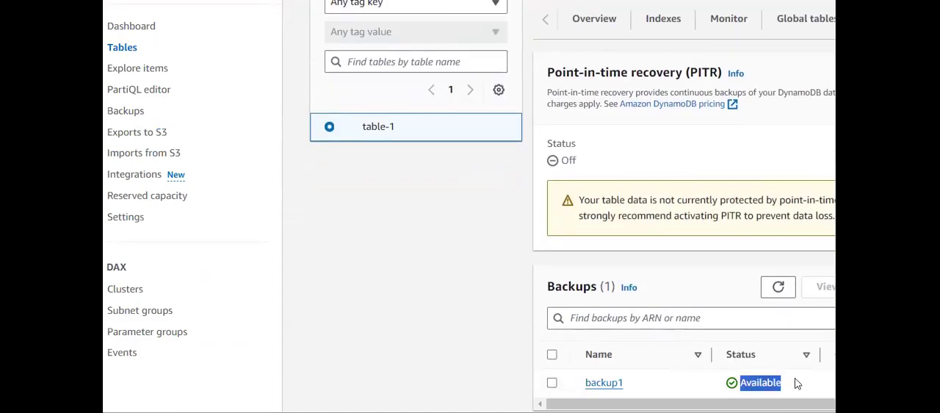
{"action": "scroll", "coordinate": [786, 380], "scroll_direction": "right", "scroll_amount": 1}
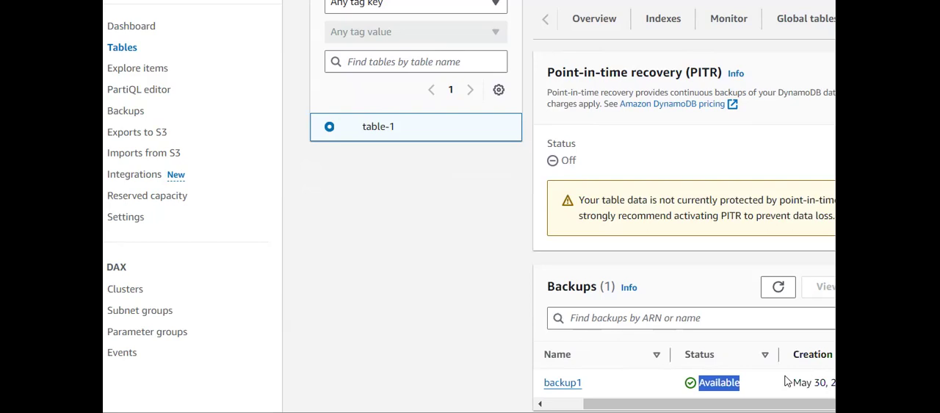
{"action": "scroll", "coordinate": [786, 380], "scroll_direction": "left", "scroll_amount": 1}
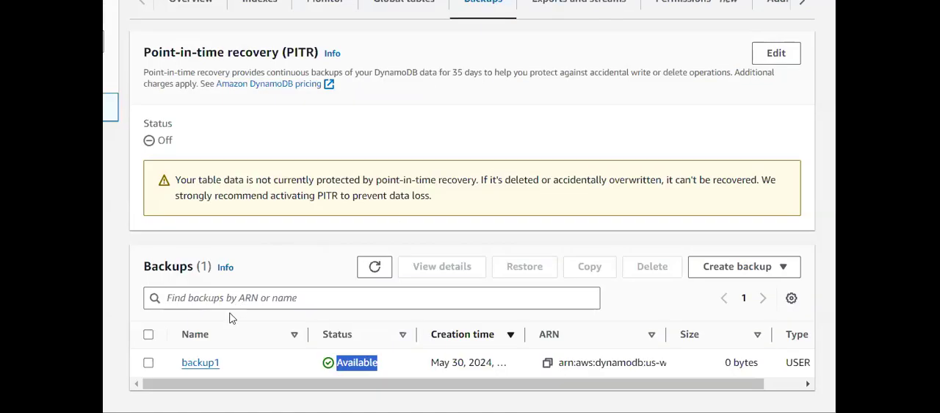
- Restore backup1 as a new table named table2 without secondary indexes, in the same Region with an encryption key owned by Amazon DynamoDB
{"action": "left_click", "coordinate": [149, 363]}
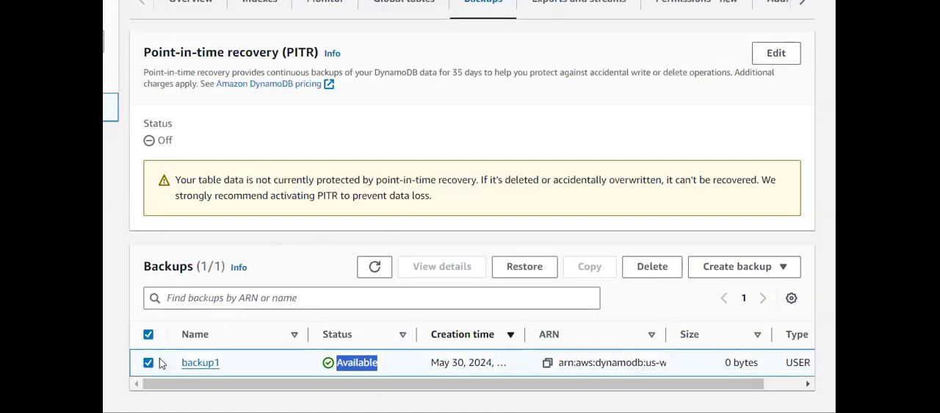
{"action": "left_click", "coordinate": [523, 268]}
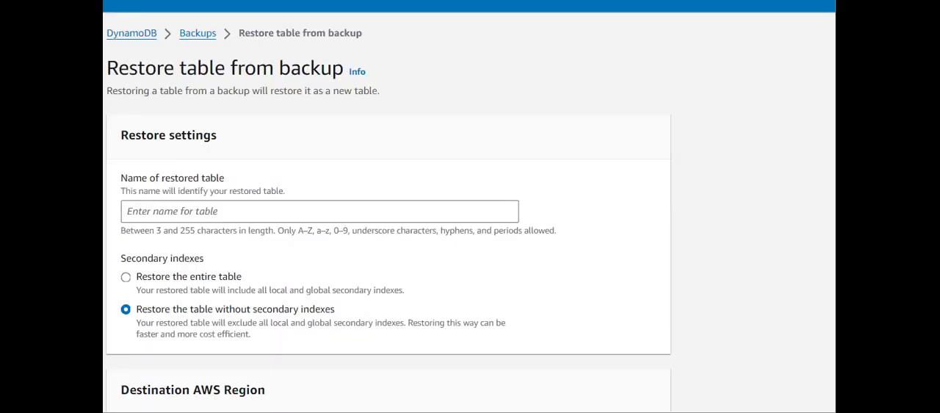
{"action": "left_click", "coordinate": [159, 219]}
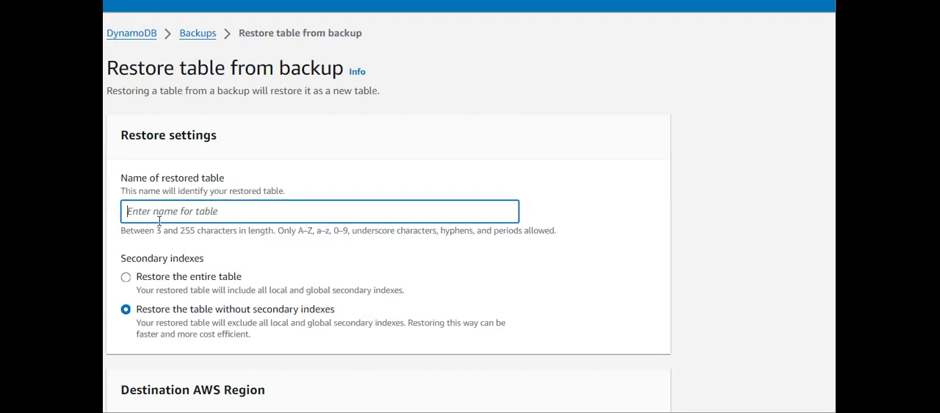
{"action": "type", "text": "table2"}
{"action": "scroll", "coordinate": [159, 220], "scroll_direction": "down", "scroll_amount": 5}
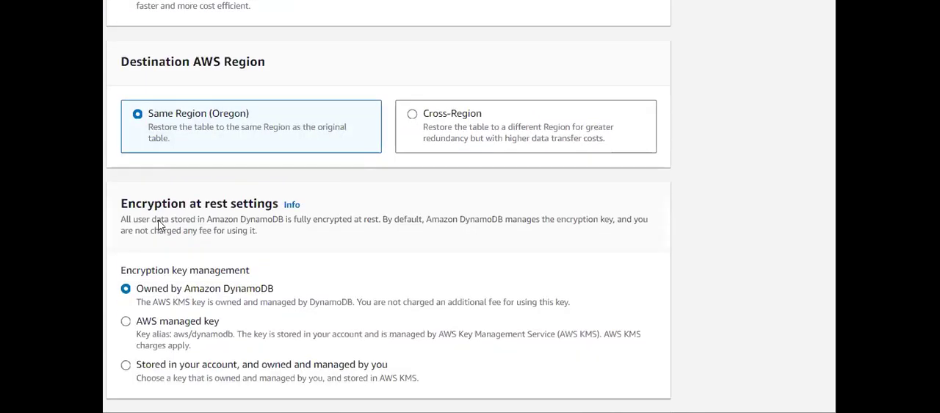
{"action": "scroll", "coordinate": [159, 224], "scroll_direction": "down", "scroll_amount": 2}
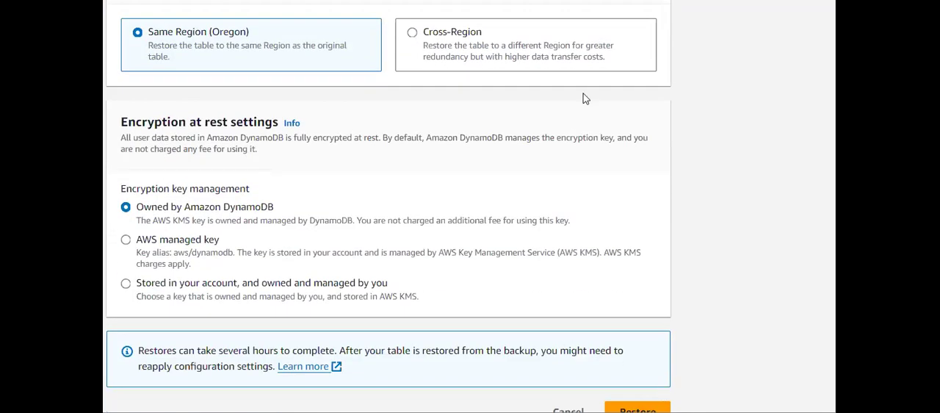
{"action": "scroll", "coordinate": [395, 206], "scroll_direction": "down", "scroll_amount": 1}
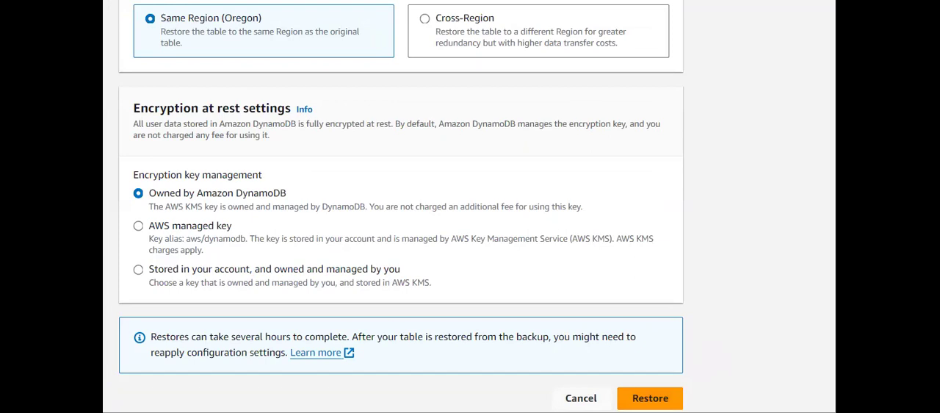
{"action": "left_click", "coordinate": [650, 397]}
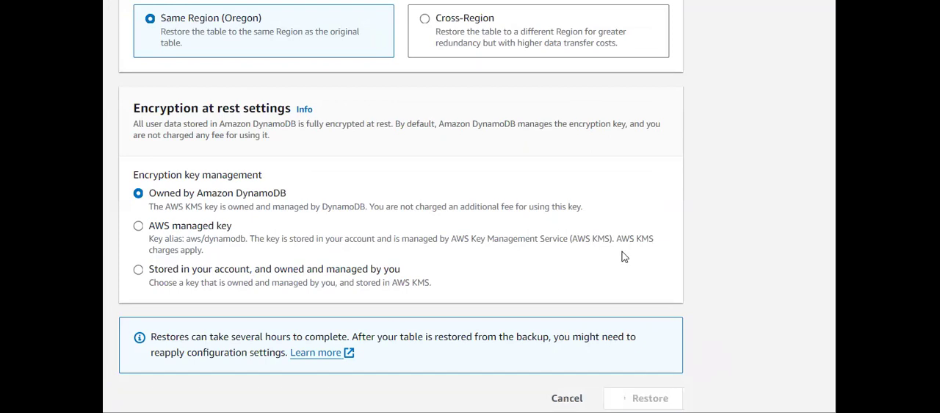
{"action": "scroll", "coordinate": [624, 257], "scroll_direction": "up", "scroll_amount": 6}
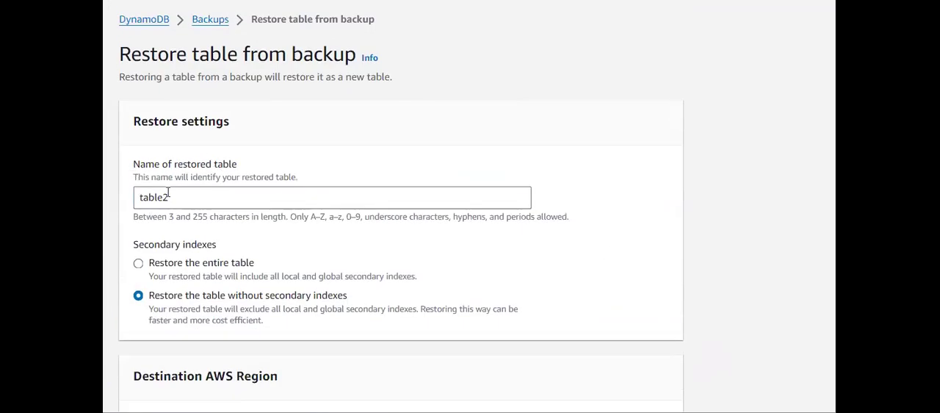
{"action": "scroll", "coordinate": [168, 193], "scroll_direction": "down", "scroll_amount": 5}
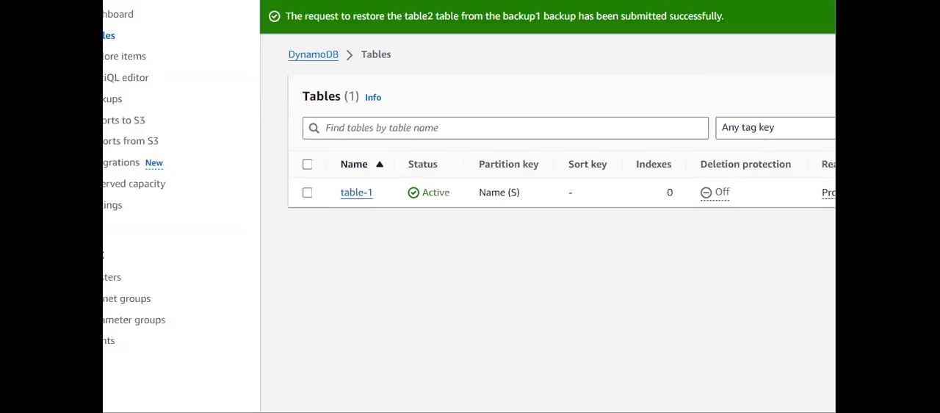
- Read the restore request notice, refresh the tables list and check the status of table2
{"action": "left_click_drag", "start_coordinate": [326, 16], "coordinate": [534, 18]}
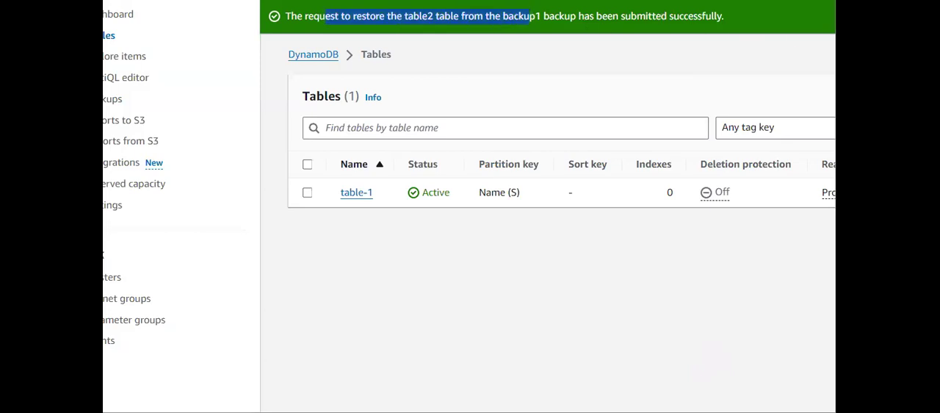
{"action": "left_click", "coordinate": [867, 96]}
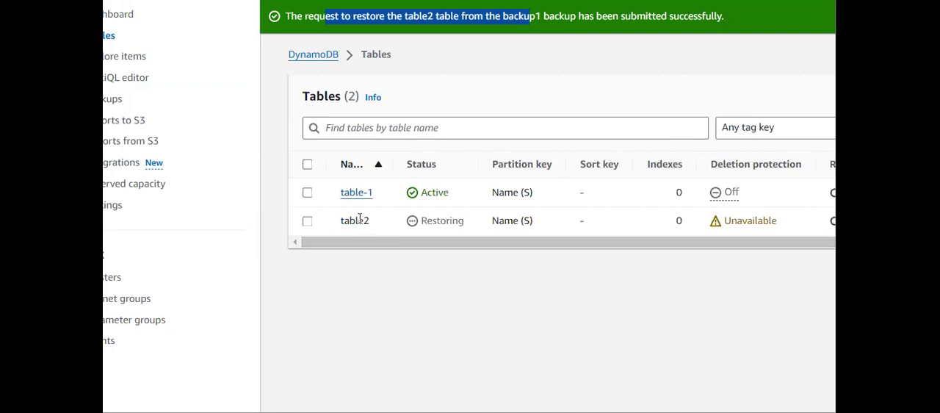
{"action": "double_click", "coordinate": [422, 221]}
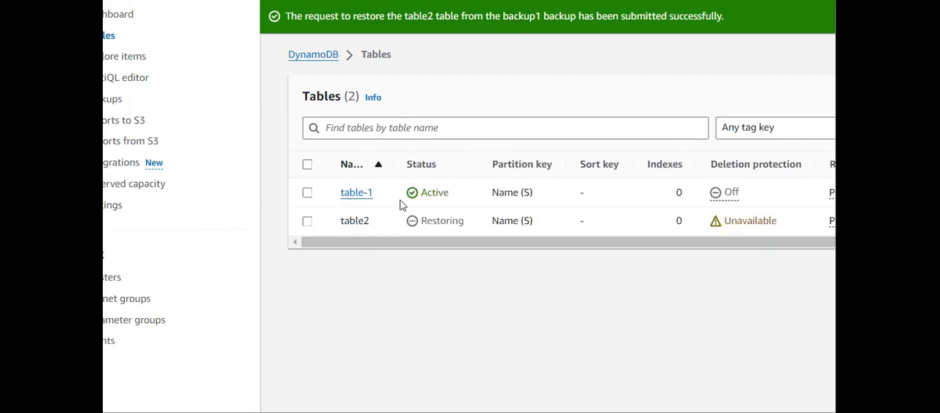
- Open table-1, view its overview and returned items, and go back to the tables list
{"action": "left_click", "coordinate": [356, 191]}
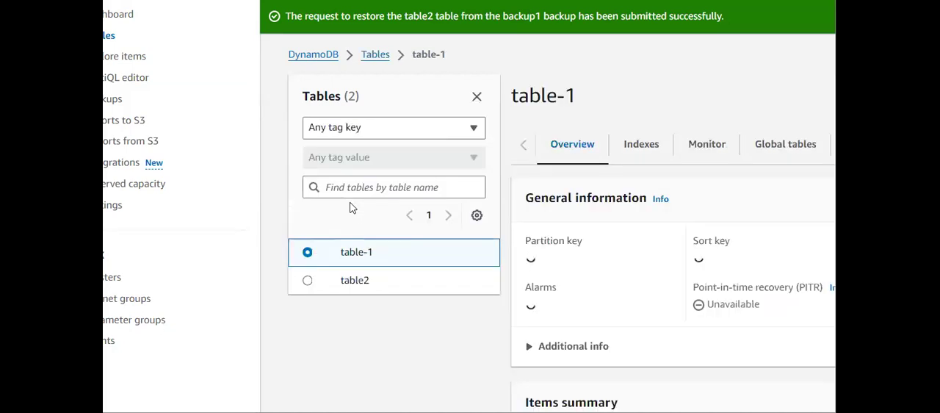
{"action": "scroll", "coordinate": [682, 246], "scroll_direction": "down", "scroll_amount": 2}
{"action": "scroll", "coordinate": [682, 245], "scroll_direction": "up", "scroll_amount": 2}
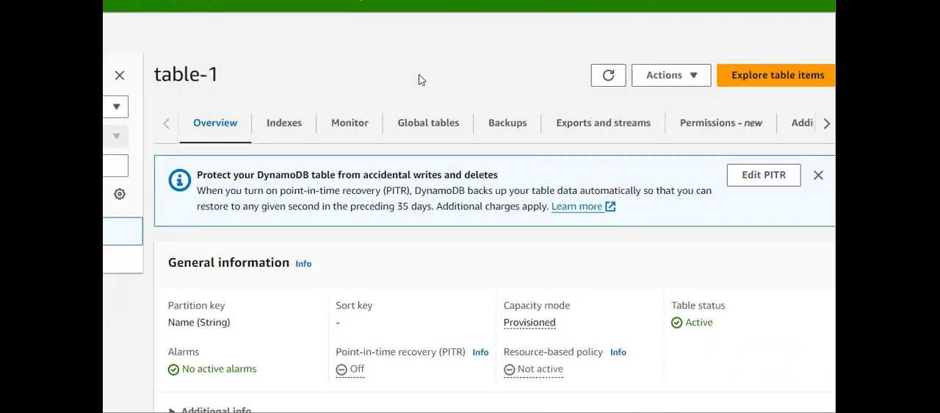
{"action": "left_click", "coordinate": [757, 81]}
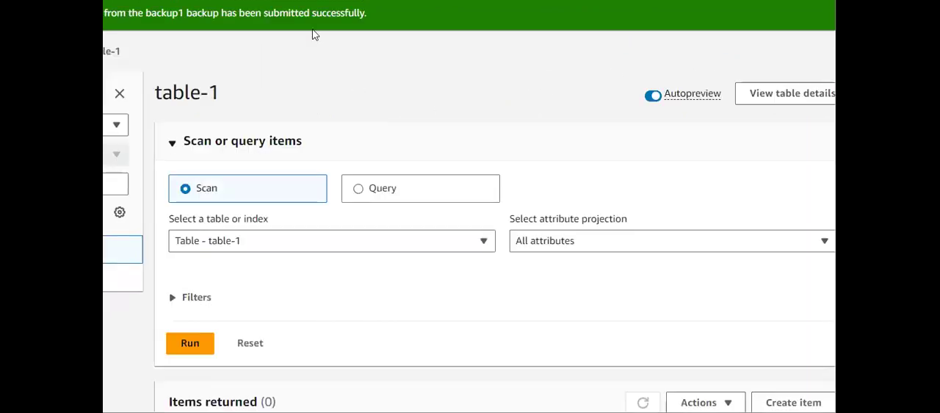
{"action": "scroll", "coordinate": [321, 209], "scroll_direction": "down", "scroll_amount": 1}
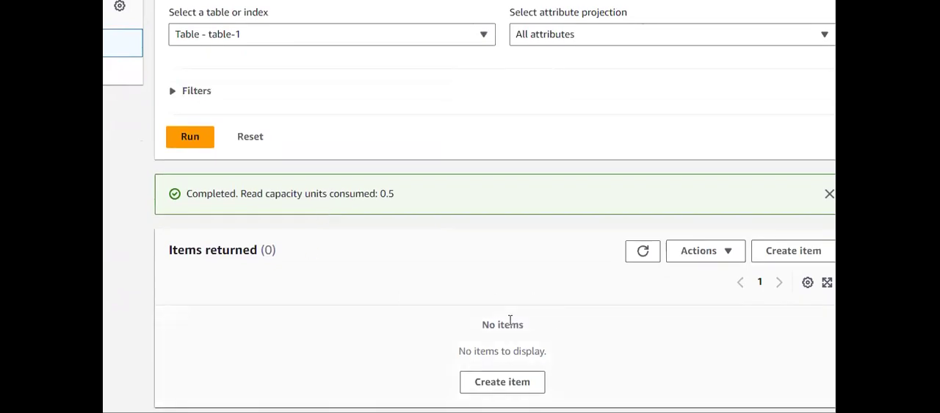
{"action": "scroll", "coordinate": [510, 320], "scroll_direction": "up", "scroll_amount": 3}
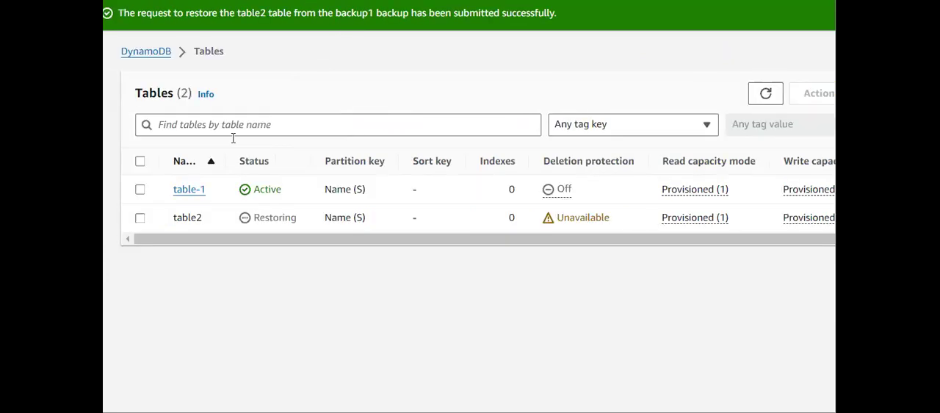
- Open the items of table-1, start a new item and enter the person's name as the Name partition key value
{"action": "left_click", "coordinate": [189, 190]}
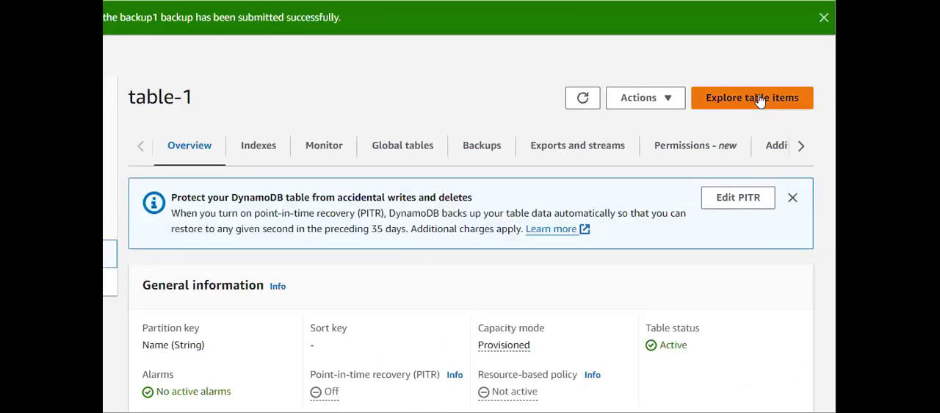
{"action": "left_click", "coordinate": [760, 100]}
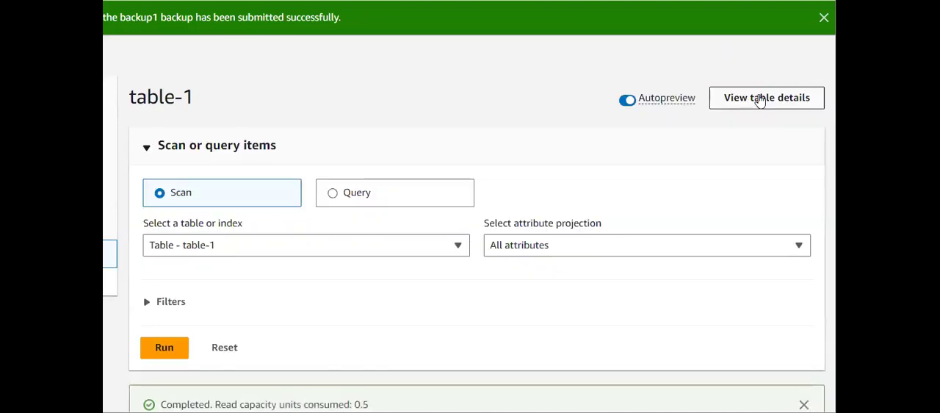
{"action": "scroll", "coordinate": [591, 231], "scroll_direction": "down", "scroll_amount": 3}
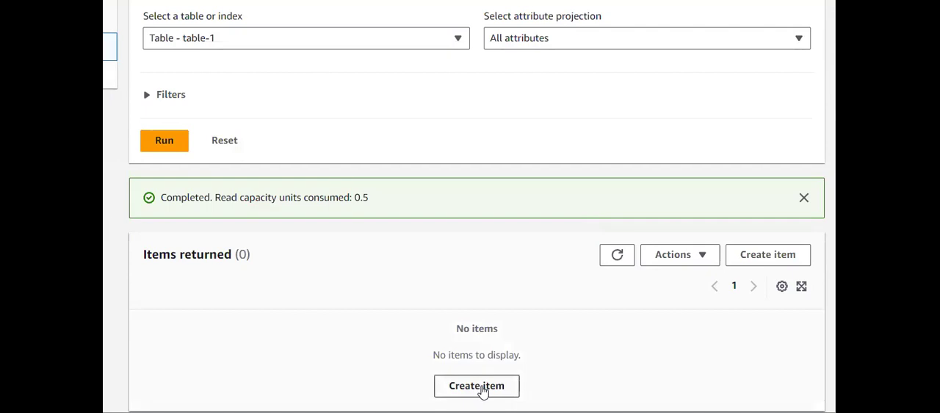
{"action": "left_click", "coordinate": [767, 254]}
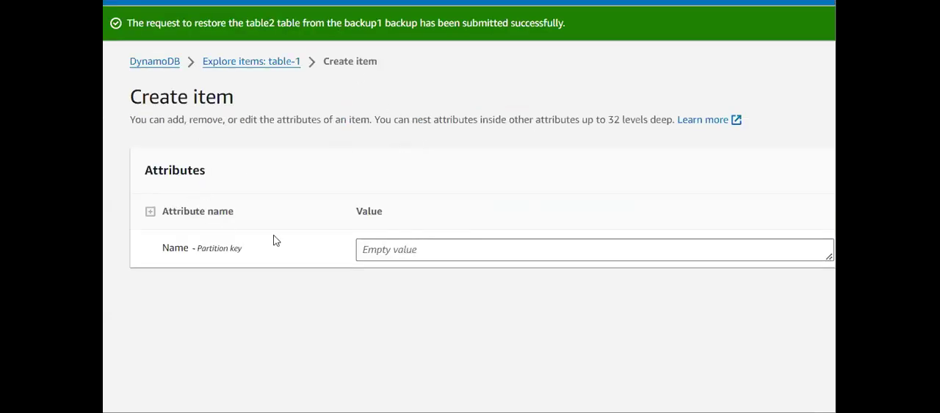
{"action": "left_click", "coordinate": [481, 246]}
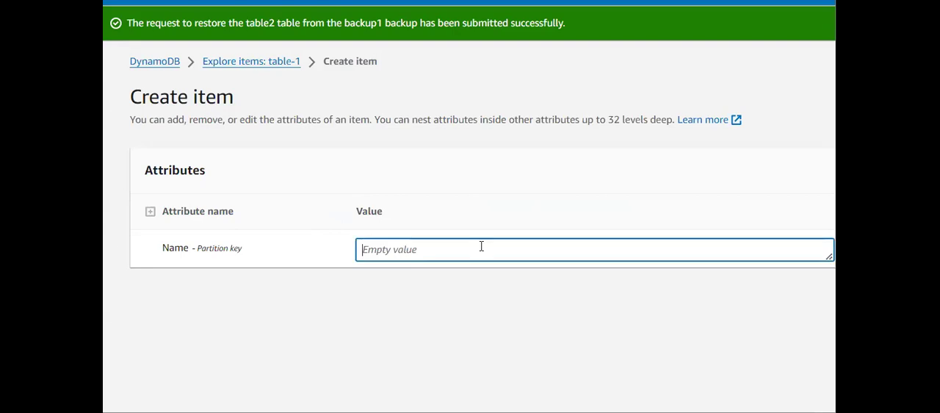
{"action": "type", "text": "sai"}
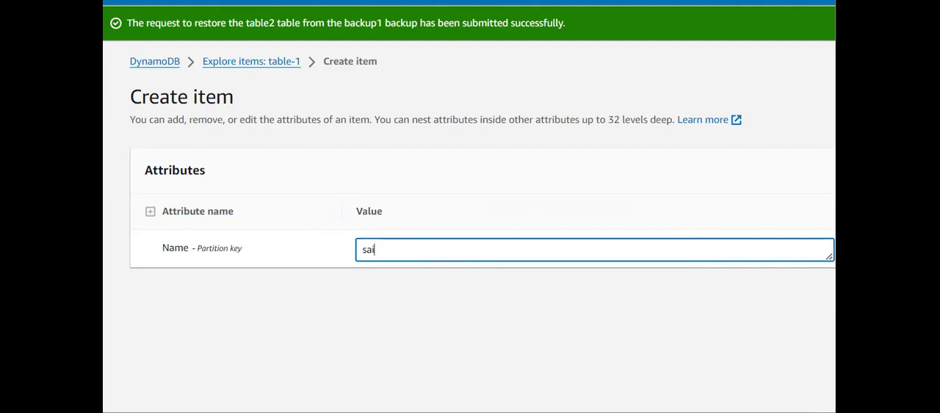
- Add a string attribute named style with the value hero to the new item
{"action": "left_click", "coordinate": [824, 176]}
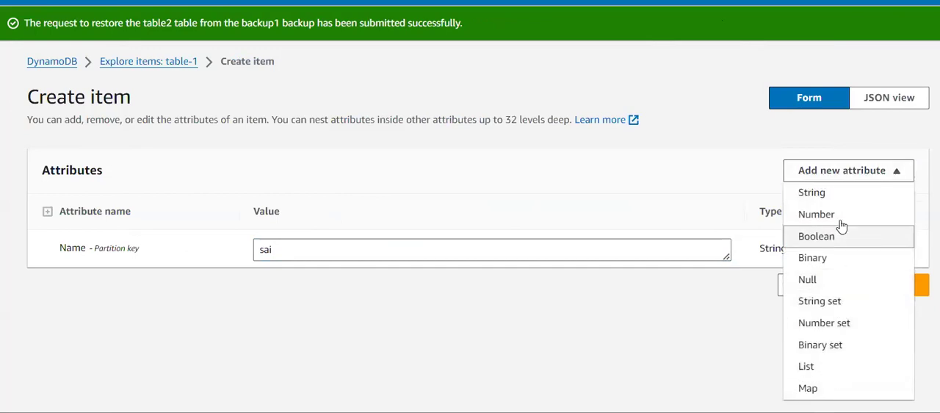
{"action": "left_click", "coordinate": [813, 200]}
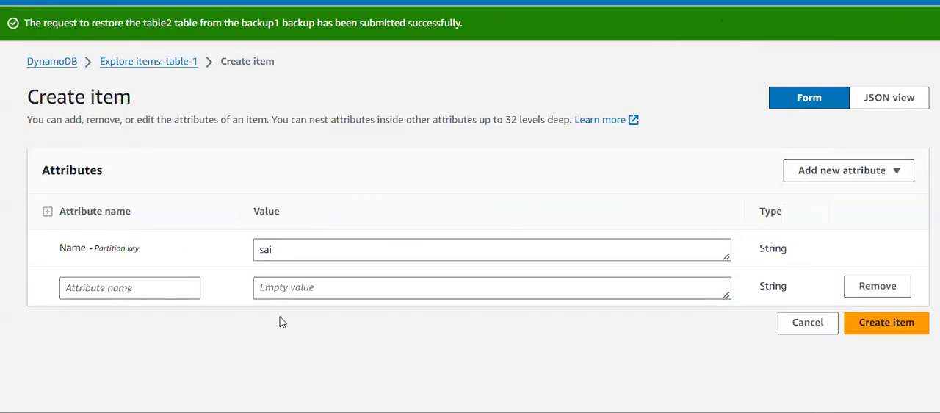
{"action": "left_click", "coordinate": [96, 286]}
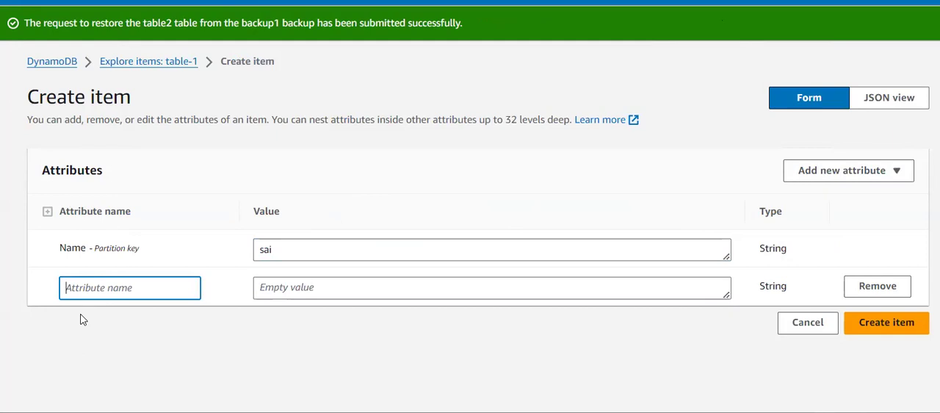
{"action": "type", "text": "style"}
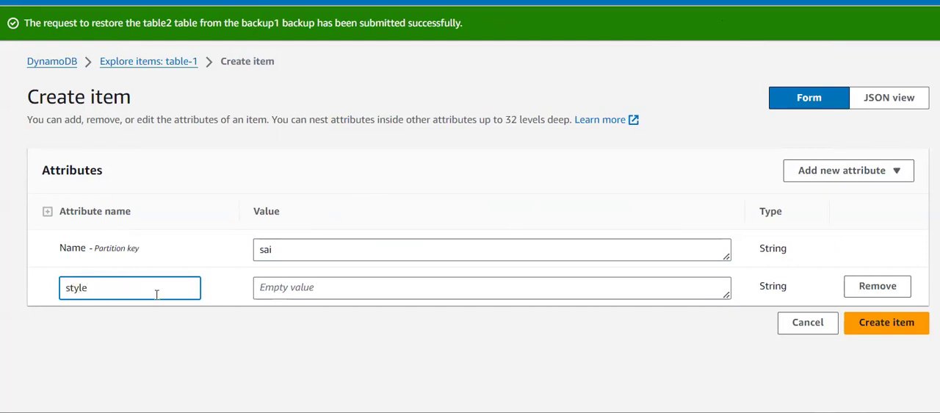
{"action": "left_click", "coordinate": [317, 283]}
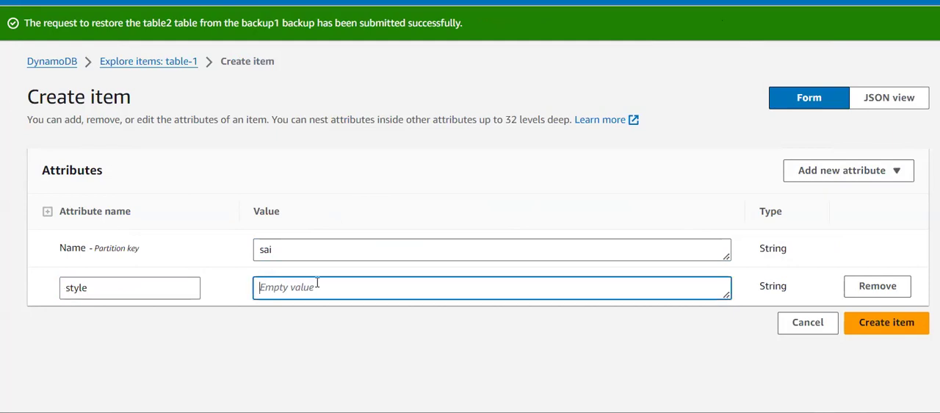
{"action": "type", "text": "her"}
- Add an empty binary attribute to the new item
{"action": "left_click", "coordinate": [852, 170]}
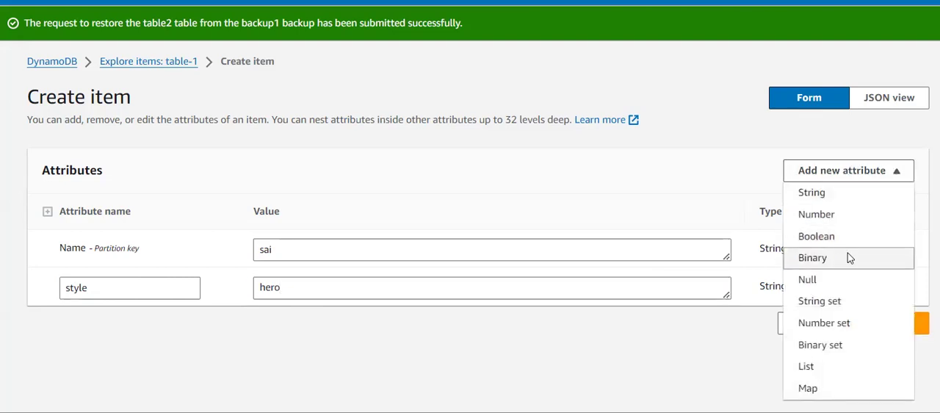
{"action": "left_click", "coordinate": [812, 257]}
{"action": "left_click", "coordinate": [159, 328]}
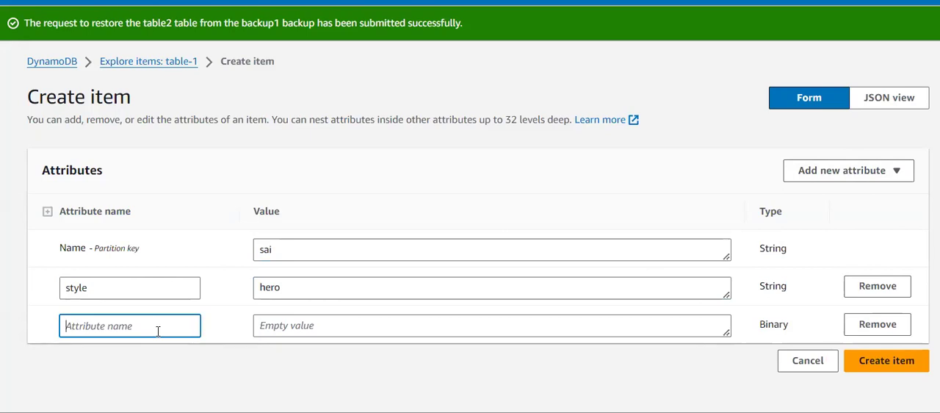
{"action": "left_click_drag", "start_coordinate": [286, 249], "coordinate": [245, 253]}
{"action": "key", "text": "BackSpace"}
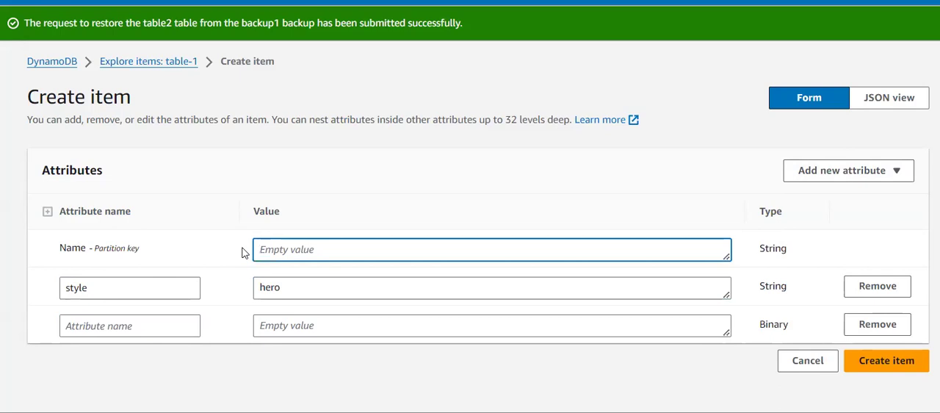
{"action": "type", "text": "value"}
{"action": "key", "text": "BackSpace"}
{"action": "key", "text": "BackSpace"}
{"action": "key", "text": "BackSpace"}
{"action": "type", "text": "value"}
{"action": "key", "text": "BackSpace"}
{"action": "key", "text": "BackSpace"}
{"action": "key", "text": "BackSpace"}
{"action": "key", "text": "ctrl+z"}
{"action": "key", "text": "ctrl+z"}
{"action": "key", "text": "ctrl+z"}
{"action": "key", "text": "ctrl+z"}
{"action": "key", "text": "ctrl+y"}
{"action": "key", "text": "ctrl+y"}
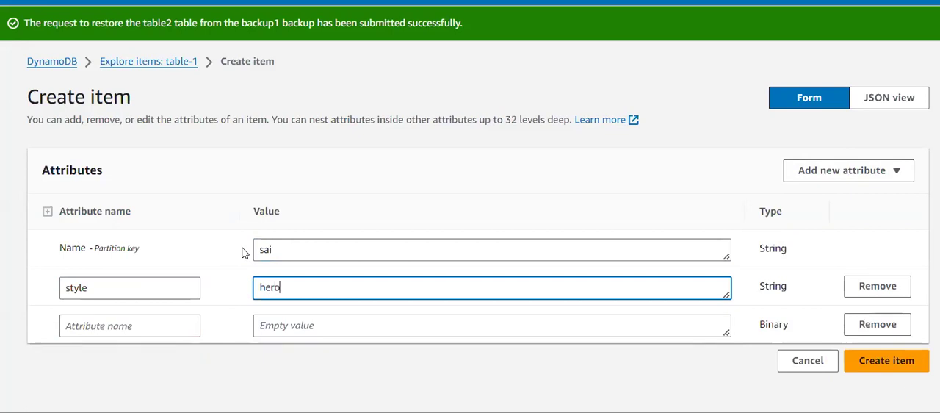
- Name the binary attribute color, set its value to blue and create the item
{"action": "left_click", "coordinate": [140, 328]}
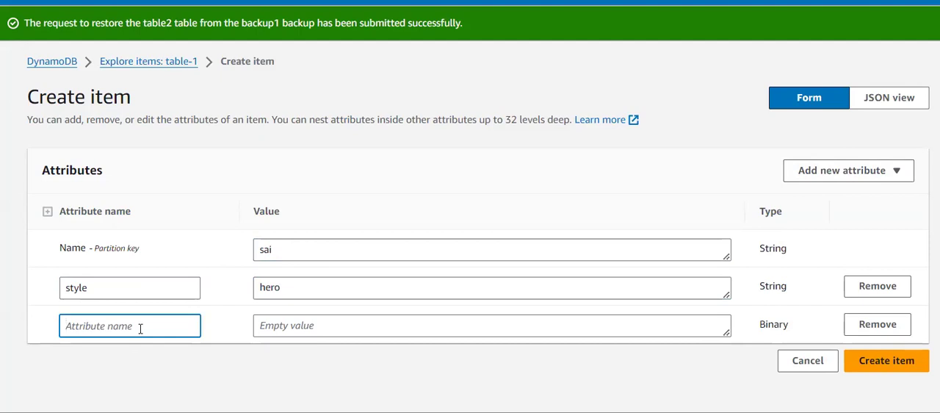
{"action": "type", "text": "color"}
{"action": "left_click", "coordinate": [314, 329]}
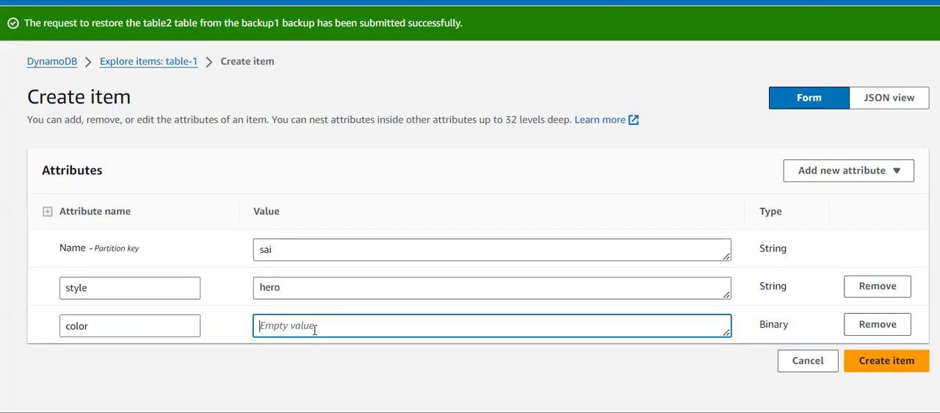
{"action": "type", "text": "blue"}
{"action": "left_click", "coordinate": [887, 367]}
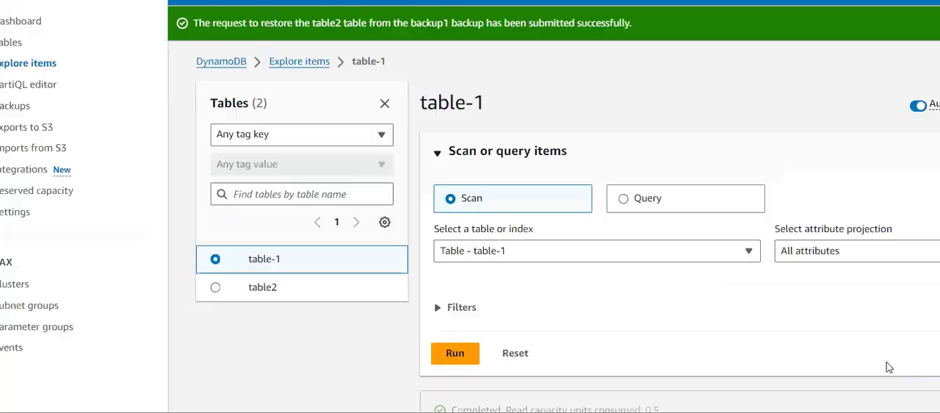
- Create a second item in table-1 with only another person's name as its partition key value
{"action": "scroll", "coordinate": [888, 367], "scroll_direction": "down", "scroll_amount": 2}
{"action": "scroll", "coordinate": [889, 367], "scroll_direction": "up", "scroll_amount": 2}
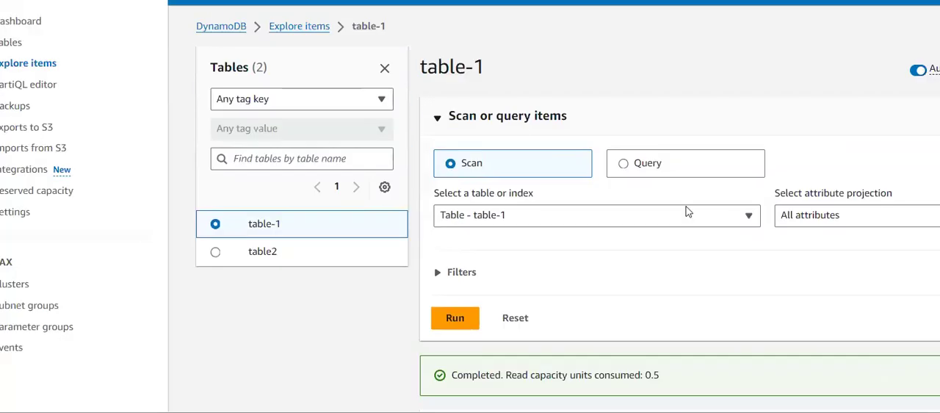
{"action": "scroll", "coordinate": [689, 296], "scroll_direction": "down", "scroll_amount": 2}
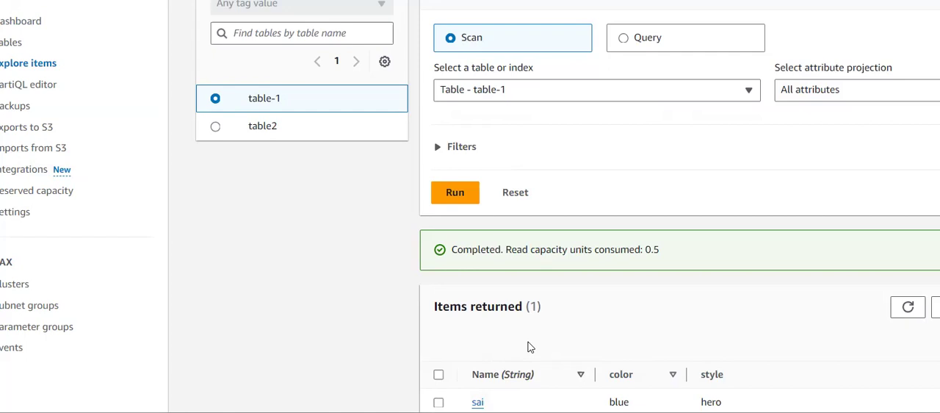
{"action": "scroll", "coordinate": [530, 347], "scroll_direction": "up", "scroll_amount": 2}
{"action": "scroll", "coordinate": [531, 347], "scroll_direction": "down", "scroll_amount": 2}
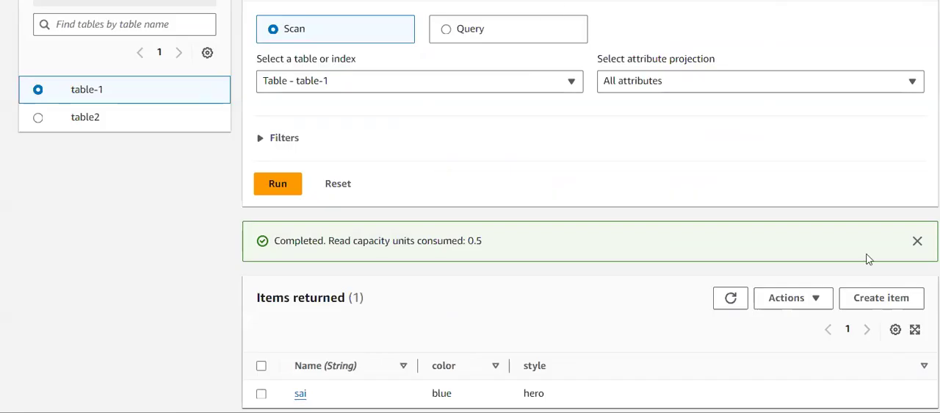
{"action": "left_click", "coordinate": [876, 301]}
{"action": "left_click", "coordinate": [158, 203]}
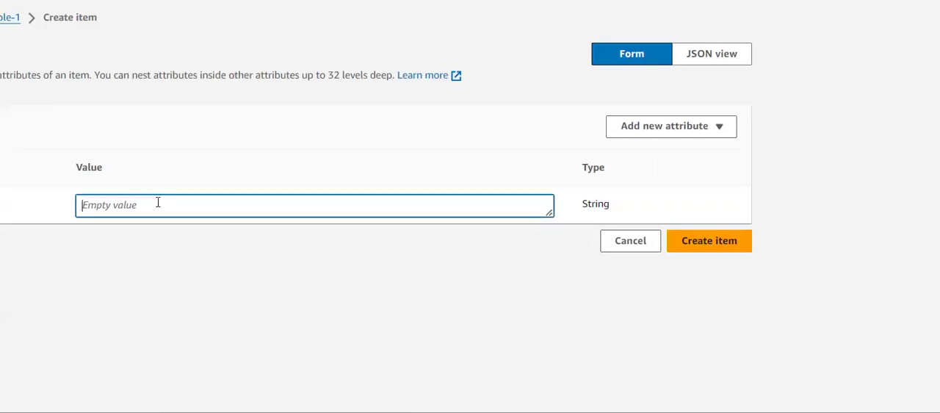
{"action": "type", "text": "charan"}
{"action": "left_click", "coordinate": [724, 243]}
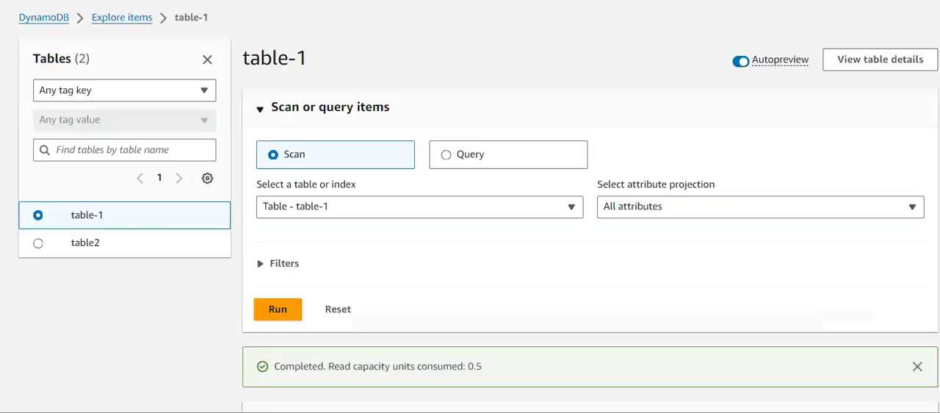
- Refresh the returned items of table-1 and check the listed entries
{"action": "scroll", "coordinate": [487, 174], "scroll_direction": "down", "scroll_amount": 2}
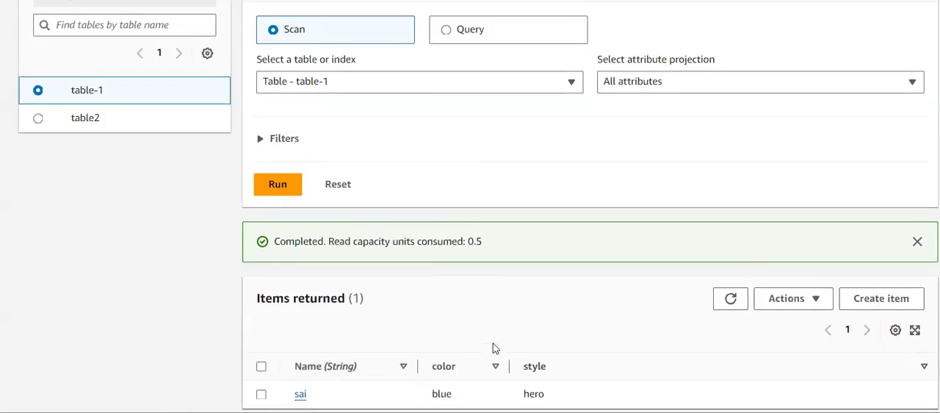
{"action": "left_click", "coordinate": [733, 299]}
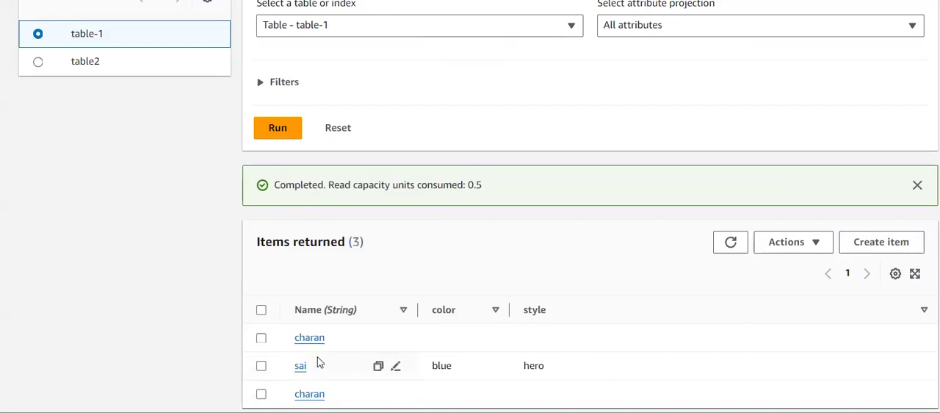
{"action": "left_click", "coordinate": [723, 243]}
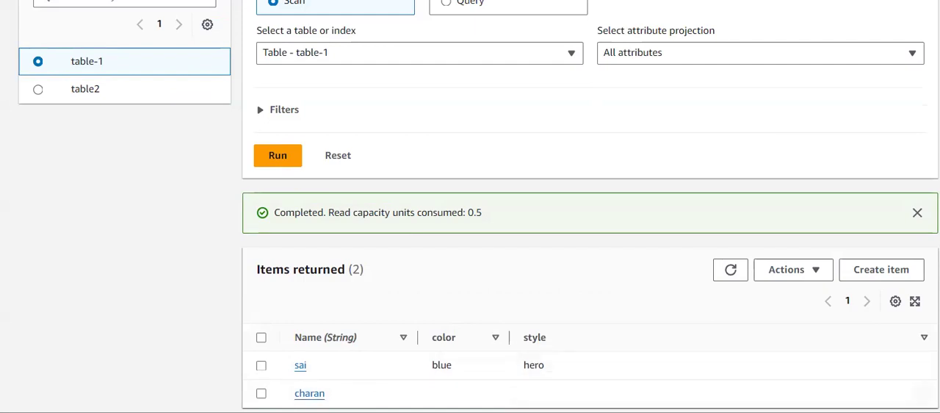
{"action": "left_click_drag", "start_coordinate": [230, 317], "coordinate": [199, 304]}
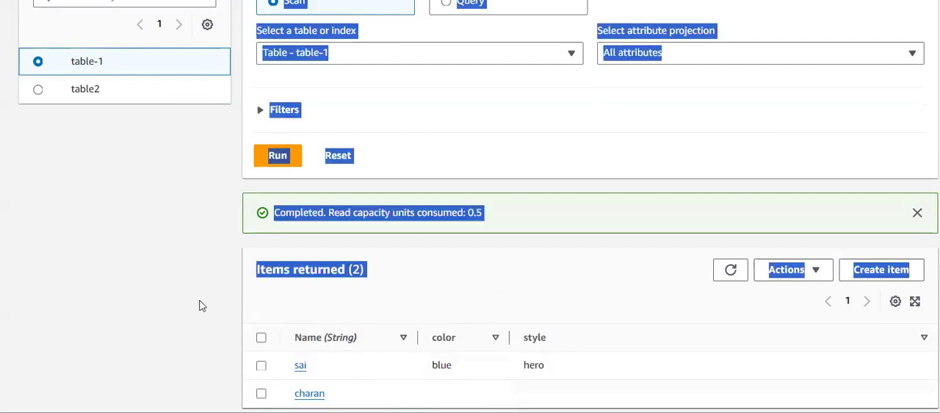
{"action": "left_click", "coordinate": [338, 305]}
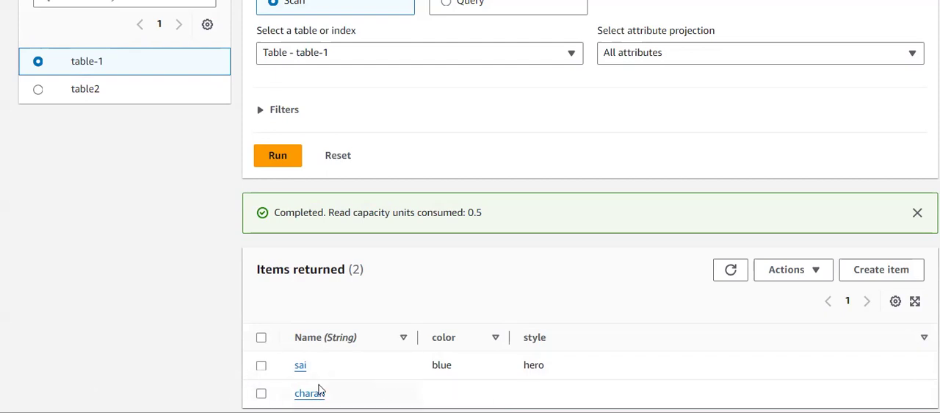
- Open the item without color and style for editing and add a string attribute named course with the value btech
{"action": "left_click", "coordinate": [260, 394]}
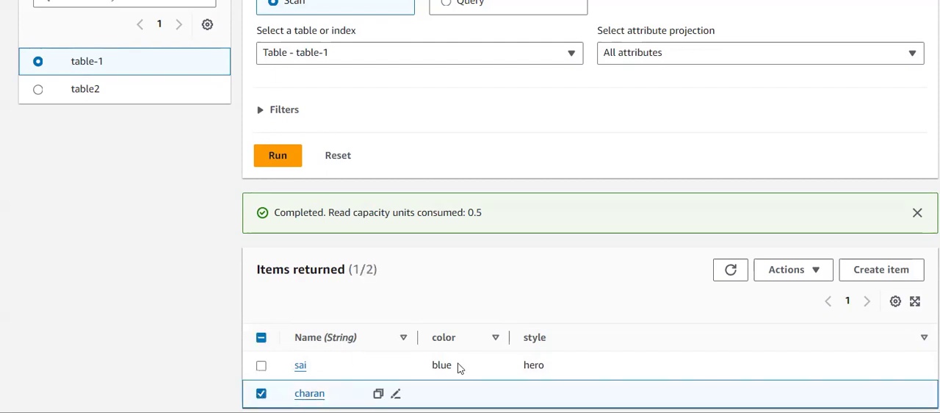
{"action": "left_click", "coordinate": [810, 282]}
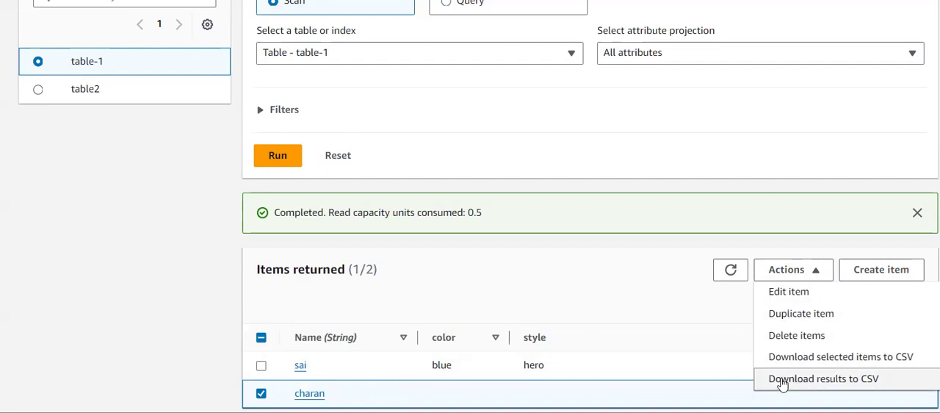
{"action": "left_click", "coordinate": [789, 291]}
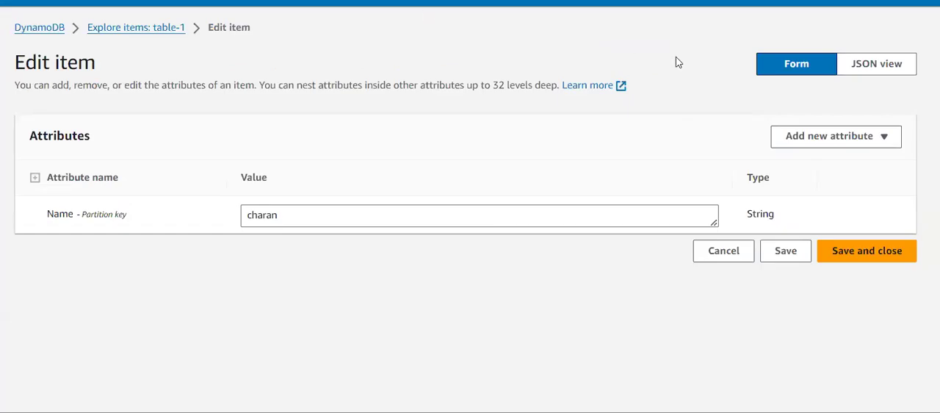
{"action": "left_click", "coordinate": [815, 139]}
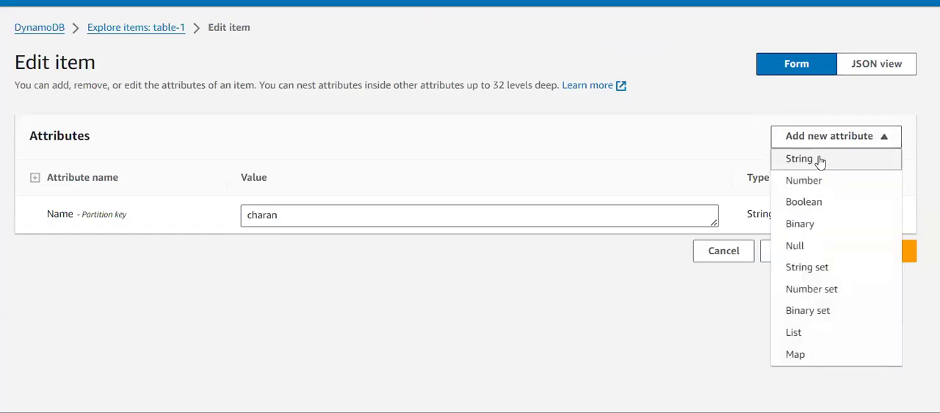
{"action": "left_click", "coordinate": [819, 161]}
{"action": "left_click", "coordinate": [116, 252]}
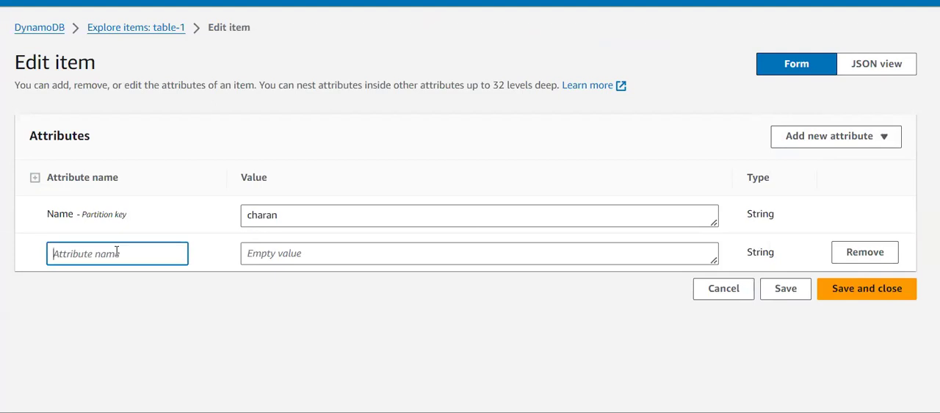
{"action": "type", "text": "course"}
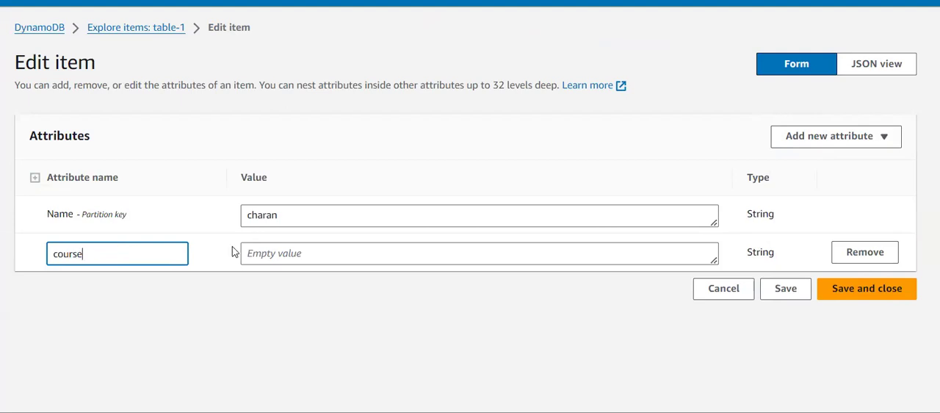
{"action": "left_click", "coordinate": [305, 254]}
{"action": "type", "text": "btech"}
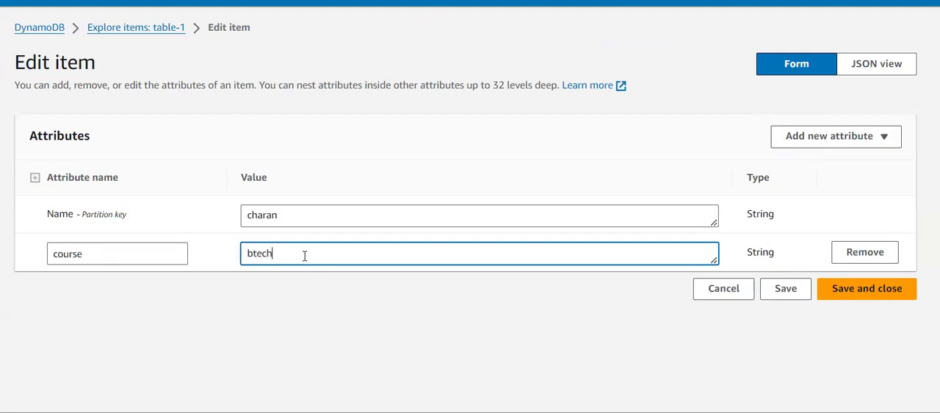
- Replace the value of the course attribute with ECE and save the item
{"action": "key", "text": "BackSpace"}
{"action": "key", "text": "BackSpace"}
{"action": "key", "text": "BackSpace"}
{"action": "type", "text": "ECE"}
{"action": "left_click", "coordinate": [824, 294]}
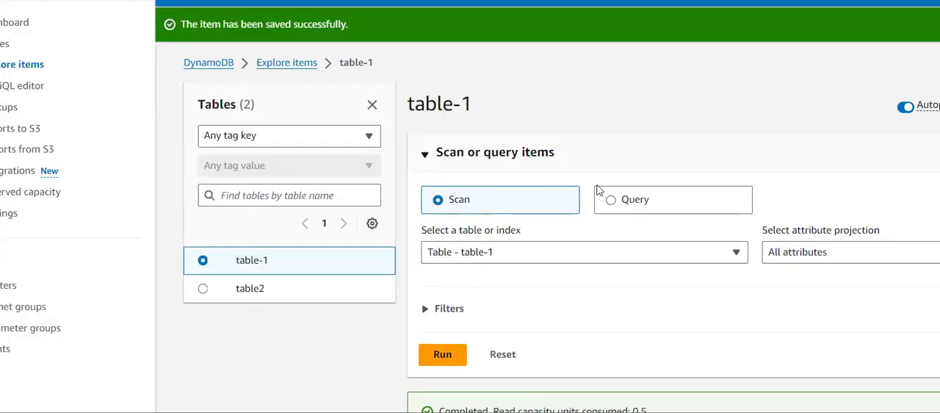
- Sort the returned items of table-1 by course in descending order and clear the item selection
{"action": "scroll", "coordinate": [719, 186], "scroll_direction": "down", "scroll_amount": 2}
{"action": "scroll", "coordinate": [718, 186], "scroll_direction": "up", "scroll_amount": 2}
{"action": "scroll", "coordinate": [656, 237], "scroll_direction": "down", "scroll_amount": 2}
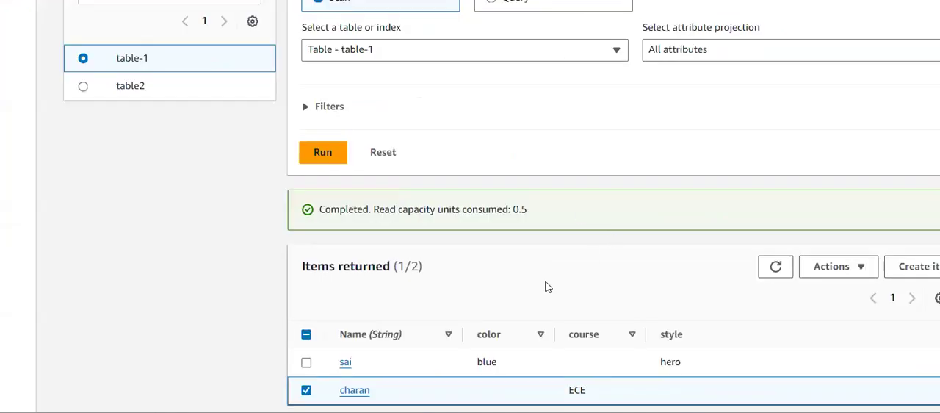
{"action": "left_click_drag", "start_coordinate": [593, 339], "coordinate": [567, 340]}
{"action": "left_click", "coordinate": [573, 273]}
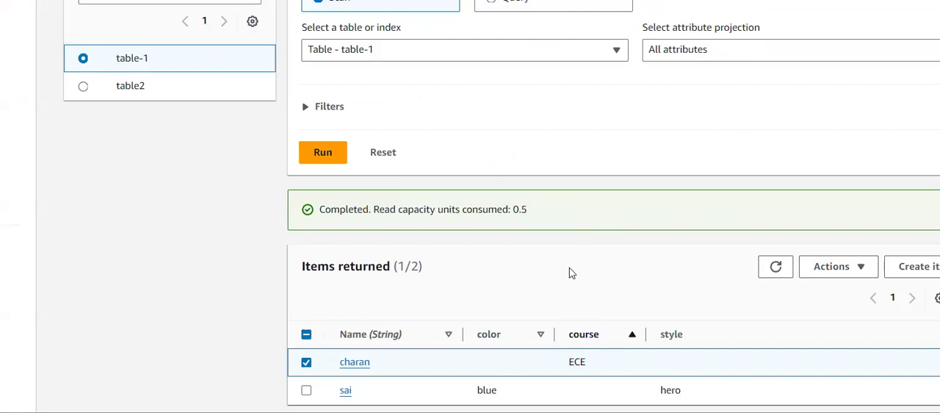
{"action": "left_click", "coordinate": [630, 335]}
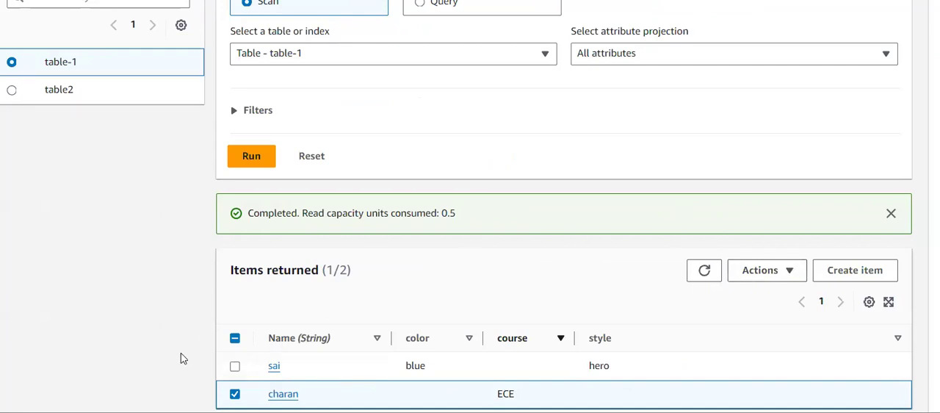
{"action": "left_click", "coordinate": [234, 393]}
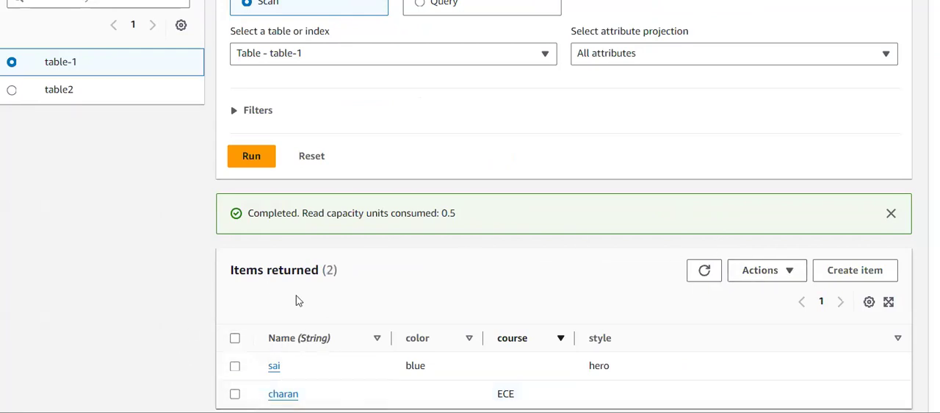
- Open the PartiQL editor and expand table-1 and table2 to check their keys, leaving only table-1 expanded
{"action": "scroll", "coordinate": [144, 303], "scroll_direction": "up", "scroll_amount": 2}
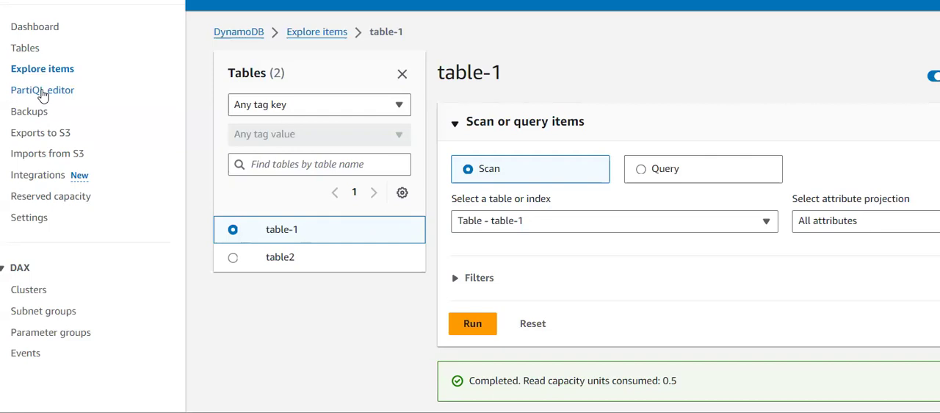
{"action": "left_click", "coordinate": [42, 91]}
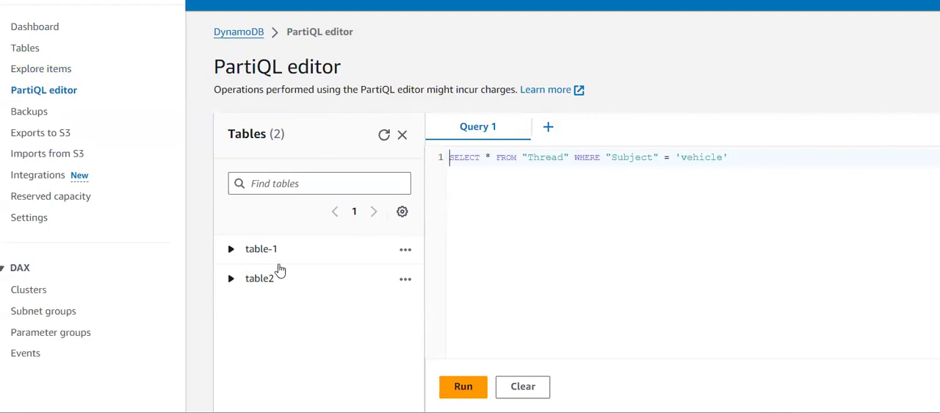
{"action": "left_click", "coordinate": [232, 251]}
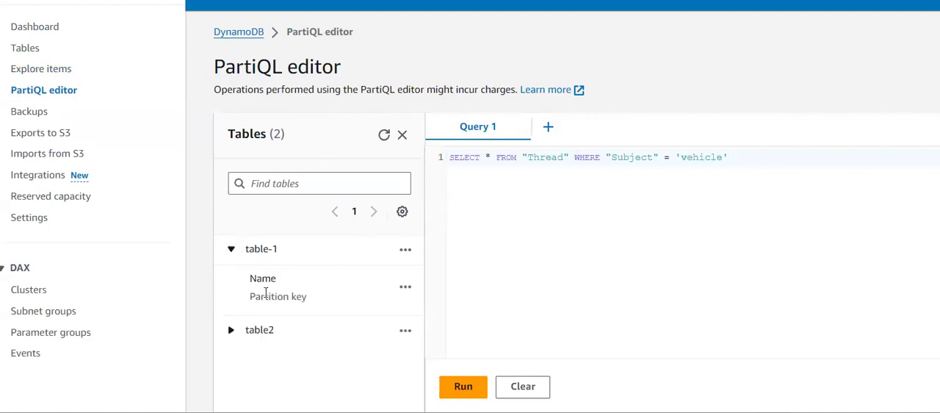
{"action": "left_click", "coordinate": [235, 334]}
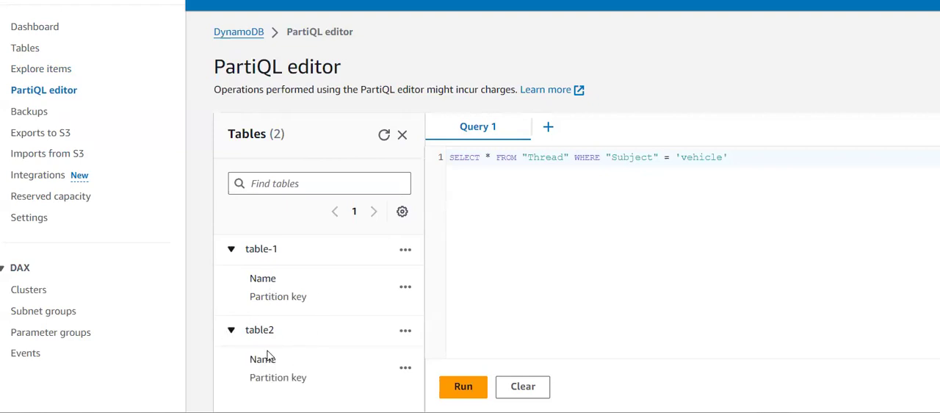
{"action": "left_click", "coordinate": [234, 333]}
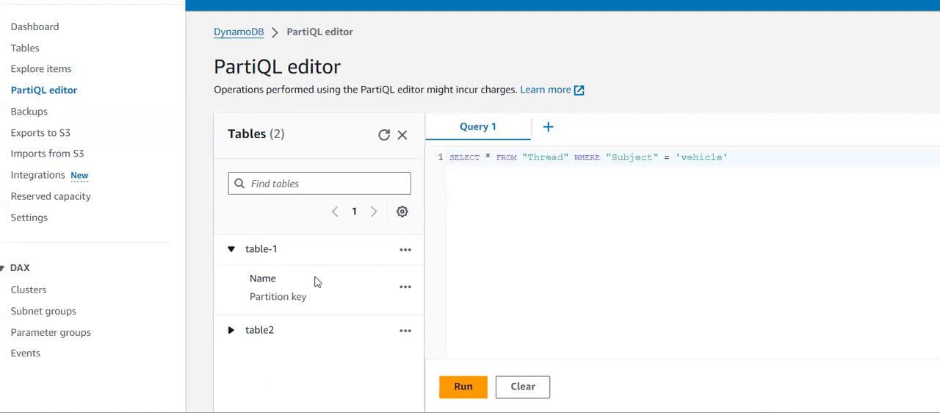
- Replace the sample query with select * from table-1; and try to run it
{"action": "left_click", "coordinate": [768, 154]}
{"action": "key", "text": "ctrl+a"}
{"action": "key", "text": "BackSpace"}
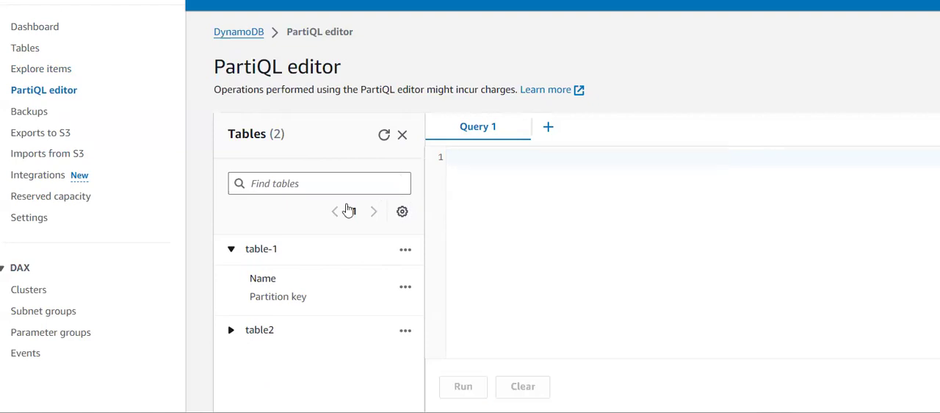
{"action": "type", "text": "select "}
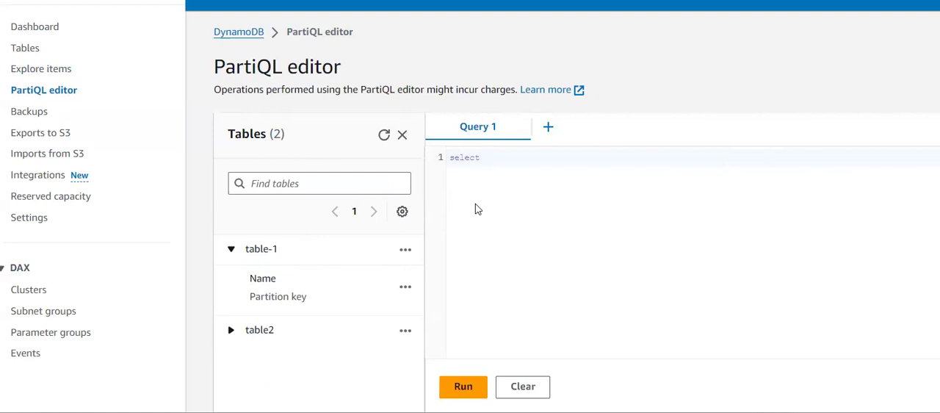
{"action": "type", "text": "* from table-1;"}
{"action": "scroll", "coordinate": [475, 209], "scroll_direction": "down", "scroll_amount": 2}
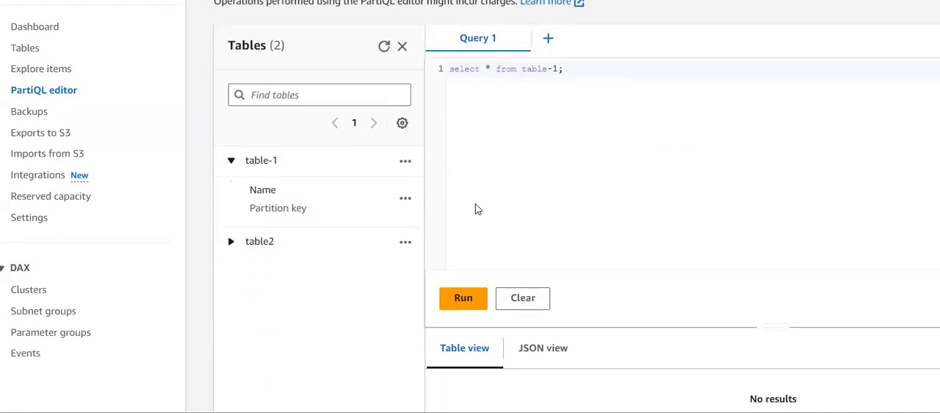
{"action": "left_click", "coordinate": [463, 302]}
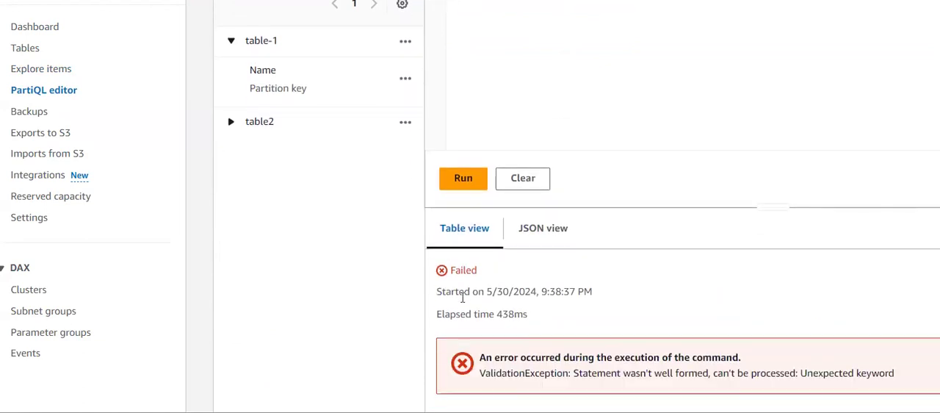
- Enclose the table name in double quotes so the query reads SELECT * FROM "table-1", and run it
{"action": "scroll", "coordinate": [746, 245], "scroll_direction": "up", "scroll_amount": 1}
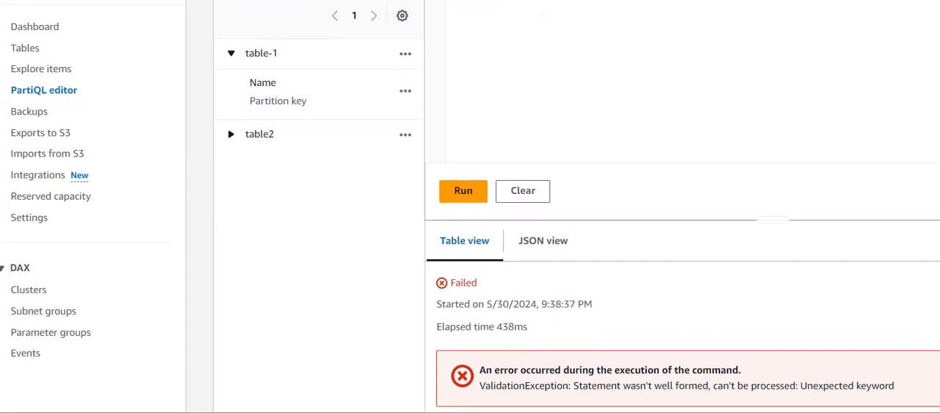
{"action": "scroll", "coordinate": [563, 220], "scroll_direction": "up", "scroll_amount": 3}
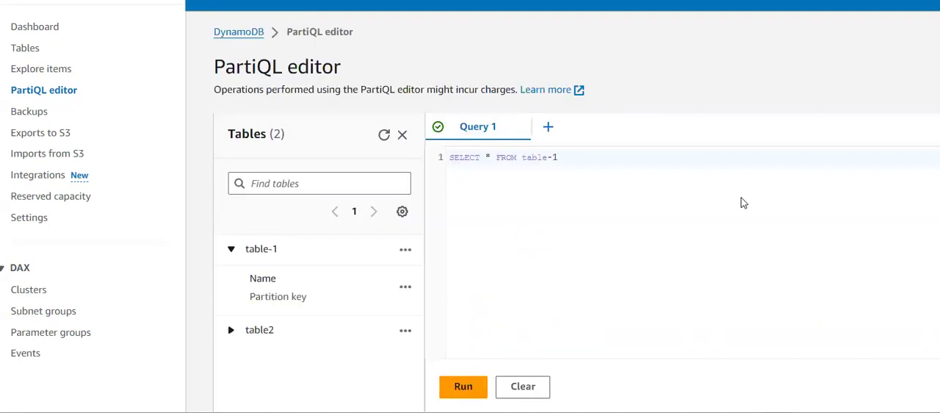
{"action": "left_click", "coordinate": [651, 176]}
{"action": "type", "text": "\""}
{"action": "key", "text": "Left"}
{"action": "key", "text": "Left"}
{"action": "key", "text": "Left"}
{"action": "key", "text": "Left"}
{"action": "type", "text": "\""}
{"action": "left_click_drag", "start_coordinate": [526, 158], "coordinate": [569, 158]}
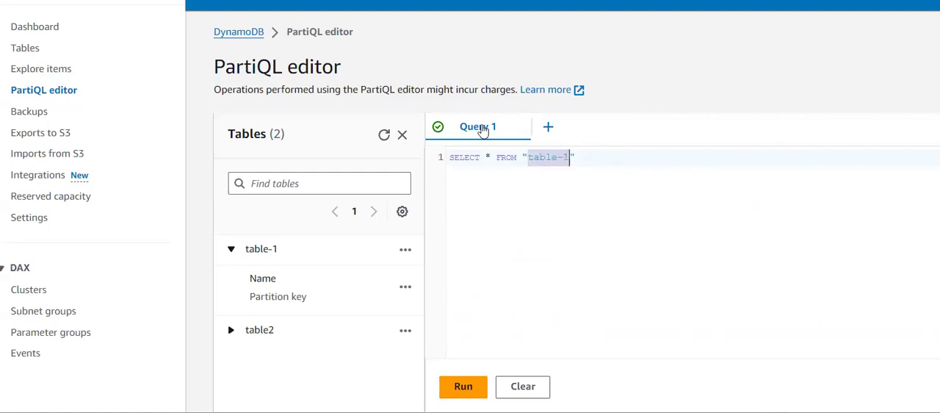
{"action": "left_click", "coordinate": [578, 220]}
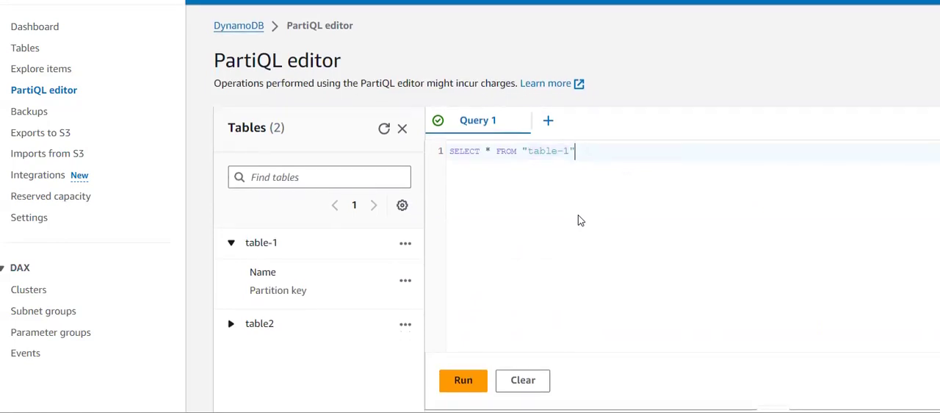
{"action": "left_click", "coordinate": [467, 379]}
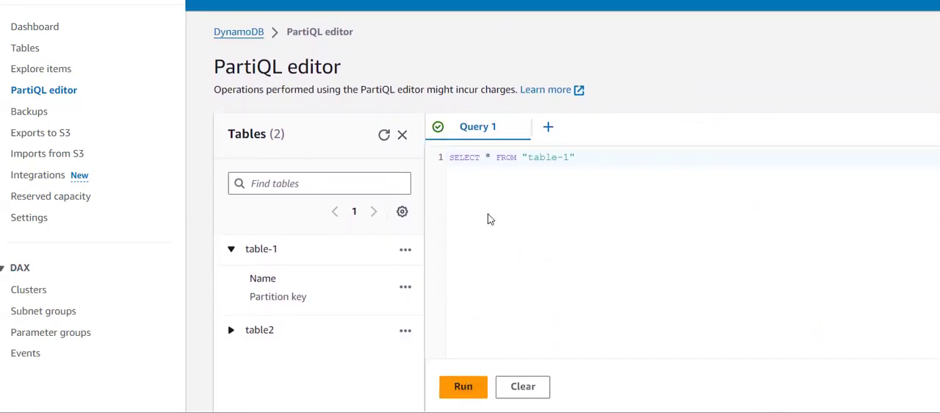
- Examine the query's completion status and the Name and course values of the returned items
{"action": "scroll", "coordinate": [493, 230], "scroll_direction": "down", "scroll_amount": 4}
{"action": "left_click_drag", "start_coordinate": [451, 180], "coordinate": [502, 182]}
{"action": "scroll", "coordinate": [460, 374], "scroll_direction": "up", "scroll_amount": 1}
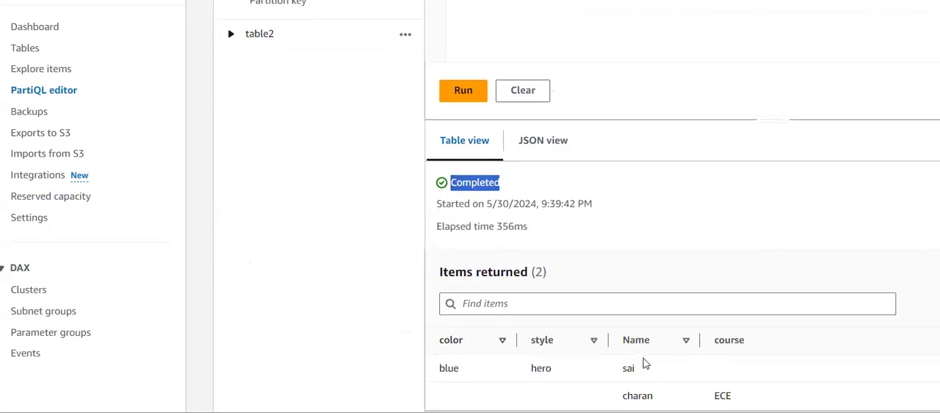
{"action": "left_click_drag", "start_coordinate": [645, 367], "coordinate": [618, 368]}
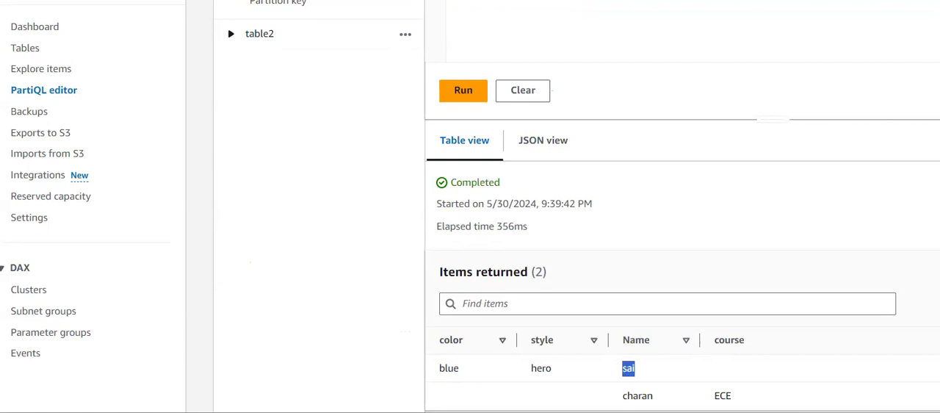
{"action": "double_click", "coordinate": [634, 395]}
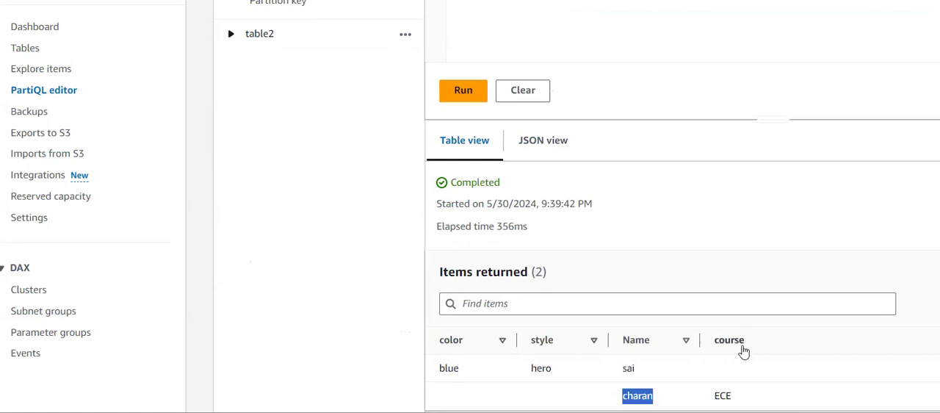
{"action": "left_click_drag", "start_coordinate": [713, 396], "coordinate": [731, 397]}
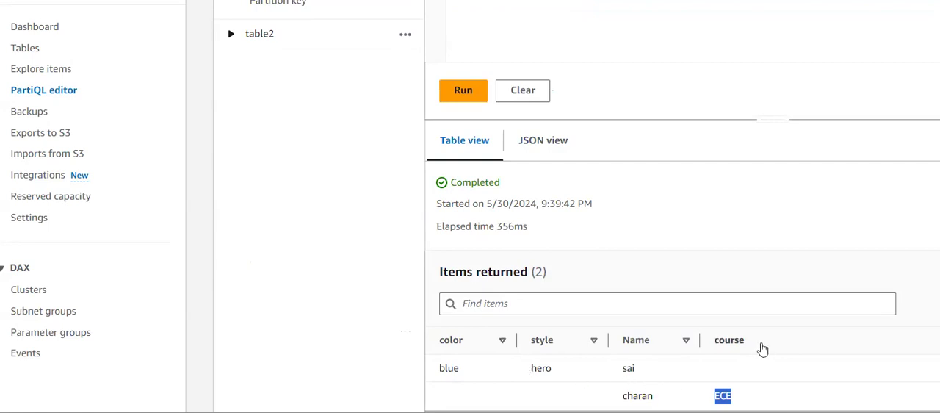
{"action": "left_click", "coordinate": [571, 365]}
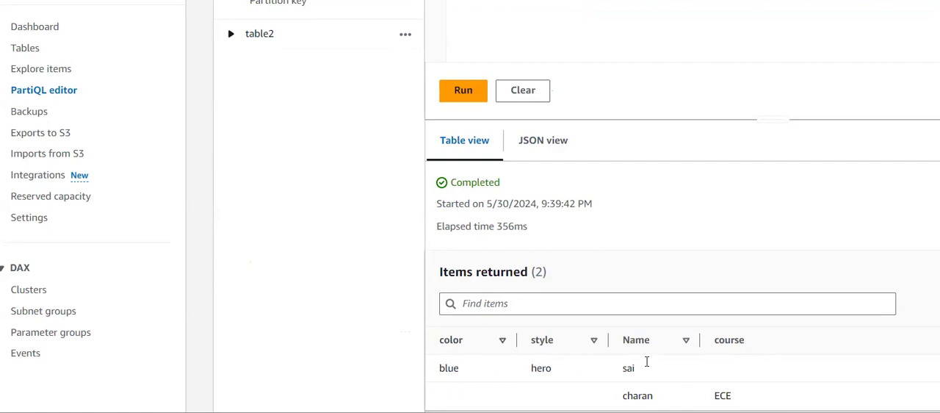
{"action": "left_click_drag", "start_coordinate": [646, 369], "coordinate": [626, 367]}
{"action": "left_click", "coordinate": [643, 275]}
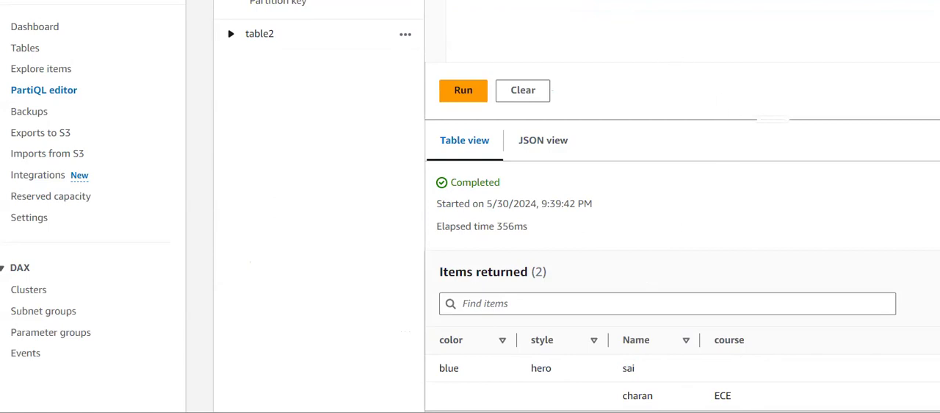
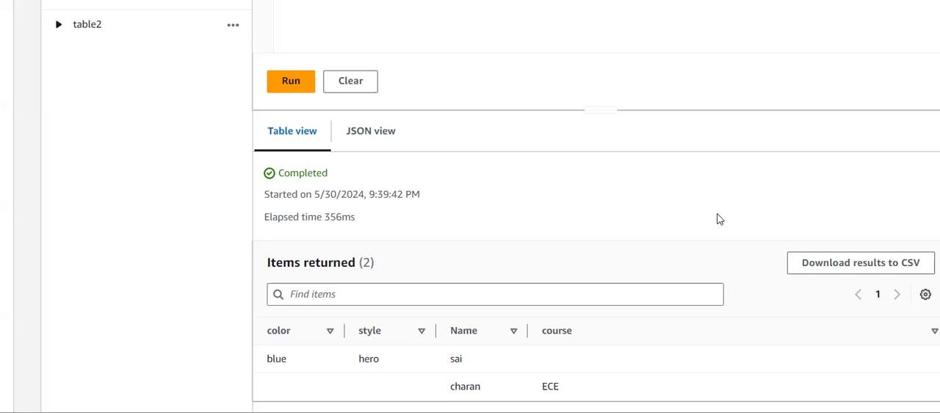
- Examine the items returned by the query in JSON format and return to the table view
{"action": "scroll", "coordinate": [719, 218], "scroll_direction": "up", "scroll_amount": 5}
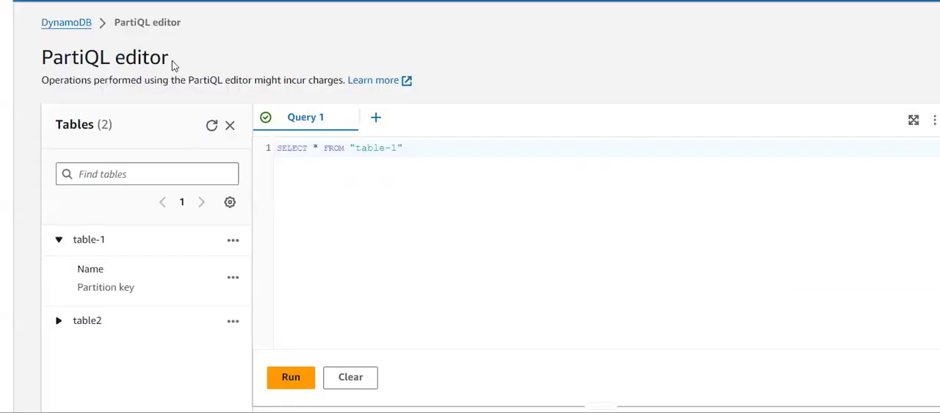
{"action": "scroll", "coordinate": [352, 199], "scroll_direction": "down", "scroll_amount": 5}
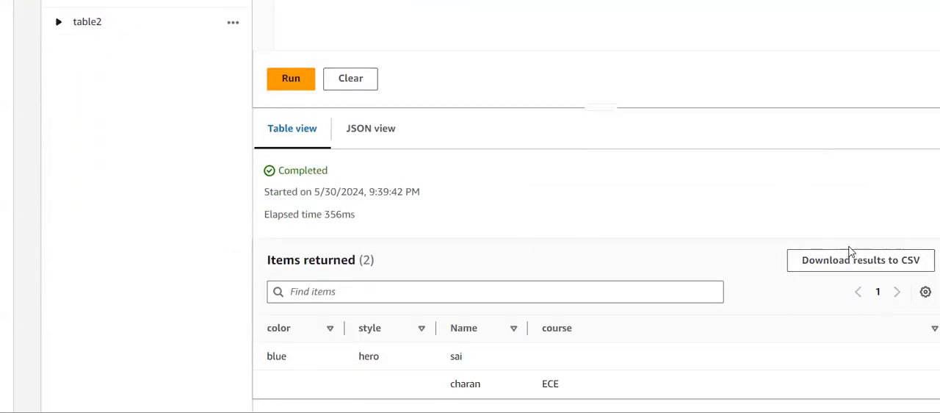
{"action": "left_click", "coordinate": [358, 138]}
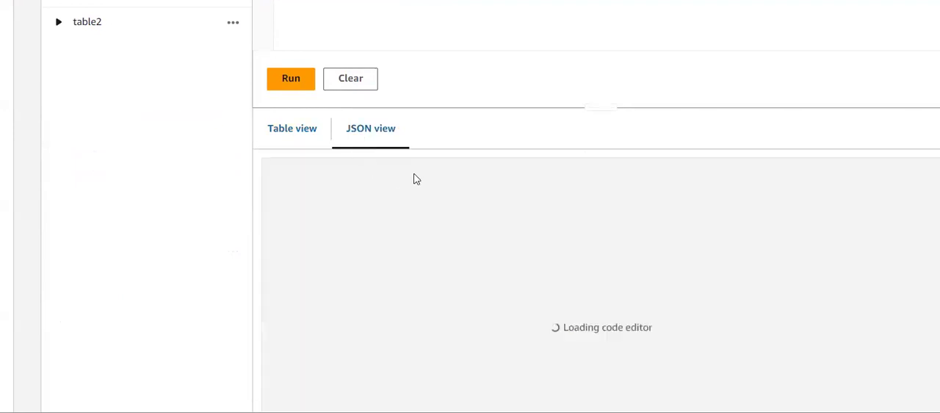
{"action": "scroll", "coordinate": [451, 179], "scroll_direction": "down", "scroll_amount": 2}
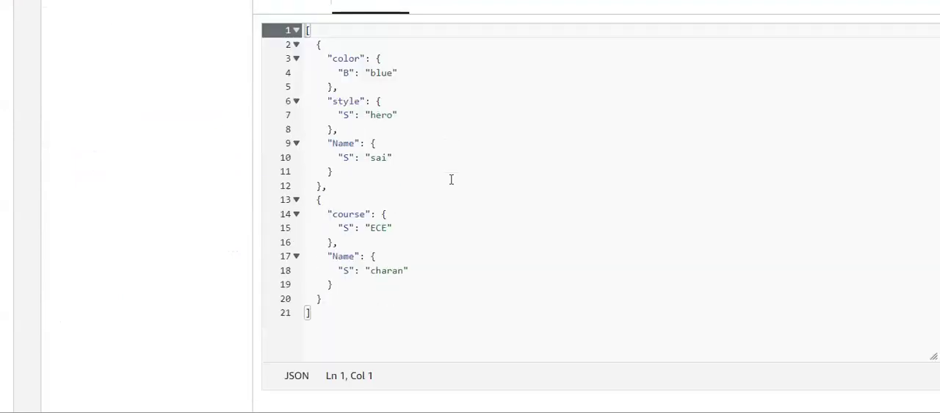
{"action": "scroll", "coordinate": [451, 178], "scroll_direction": "up", "scroll_amount": 2}
{"action": "left_click", "coordinate": [292, 122]}
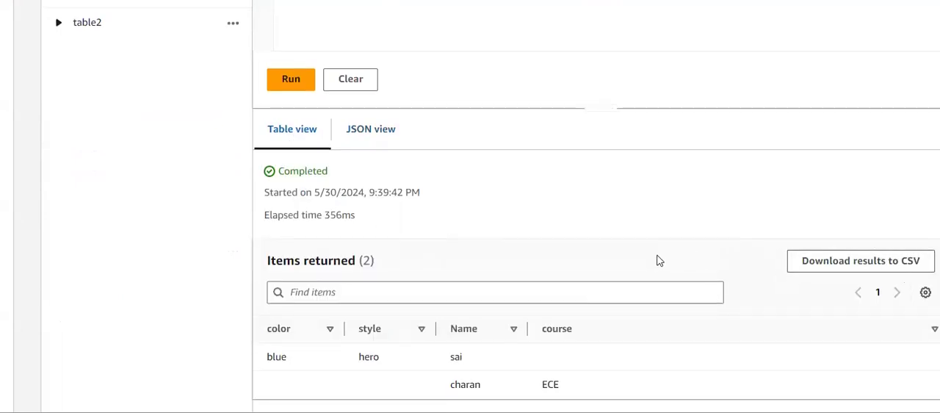
- Collapse table-1 in the table list, scan it and rerun its SELECT query
{"action": "scroll", "coordinate": [658, 260], "scroll_direction": "up", "scroll_amount": 5}
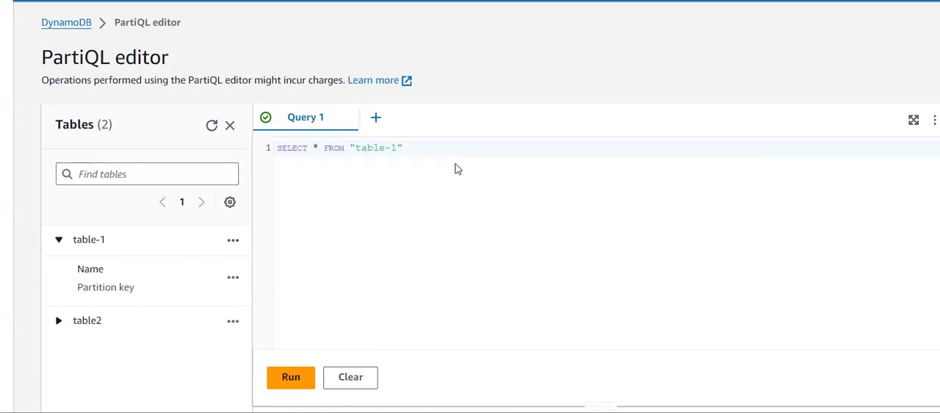
{"action": "scroll", "coordinate": [455, 169], "scroll_direction": "down", "scroll_amount": 1}
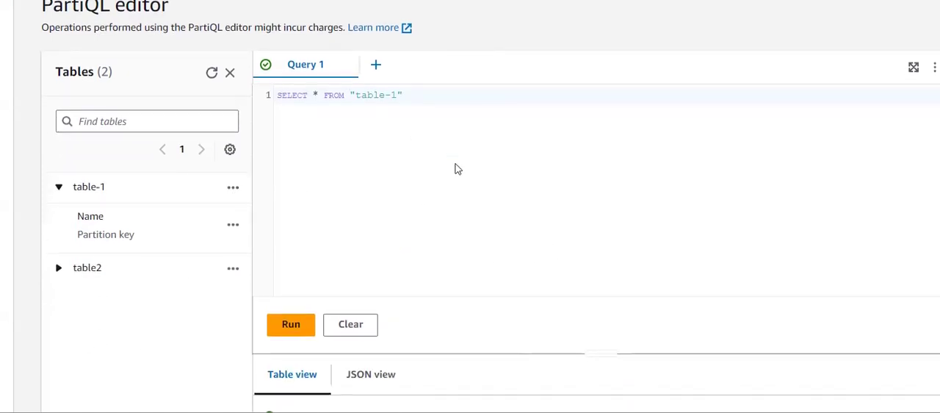
{"action": "left_click", "coordinate": [233, 190]}
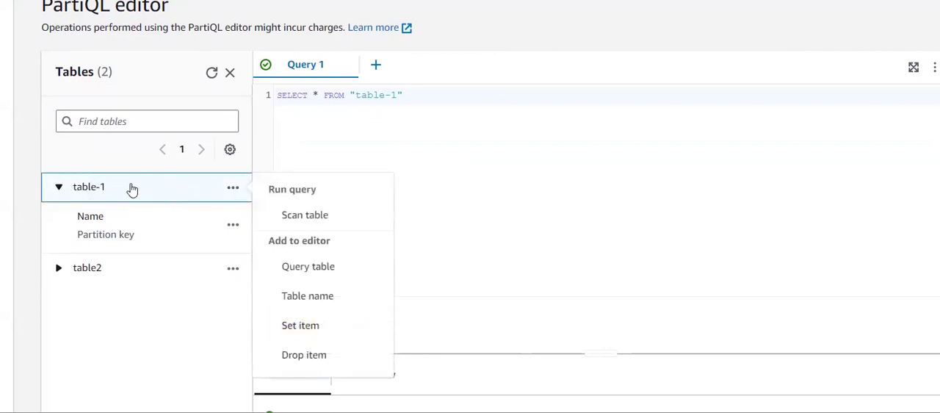
{"action": "left_click", "coordinate": [436, 144]}
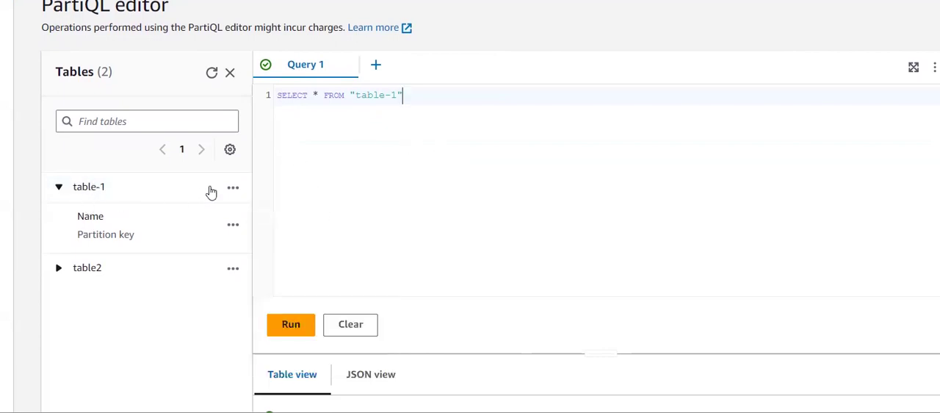
{"action": "left_click", "coordinate": [59, 188]}
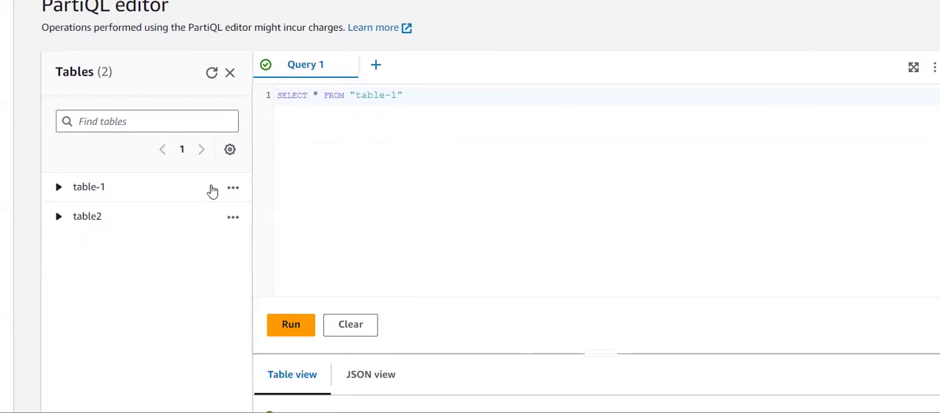
{"action": "left_click", "coordinate": [233, 188]}
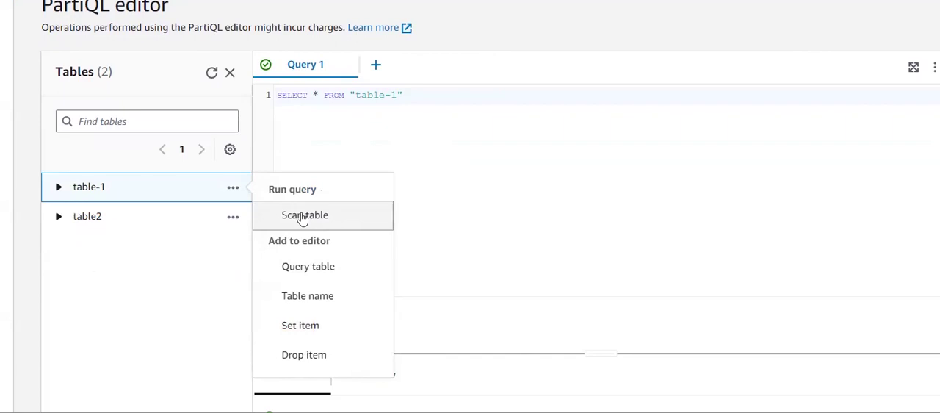
{"action": "left_click", "coordinate": [301, 215]}
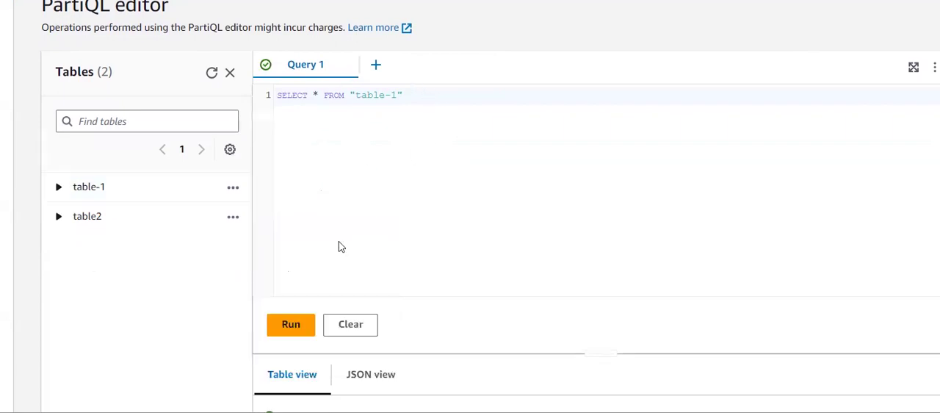
{"action": "left_click", "coordinate": [289, 326]}
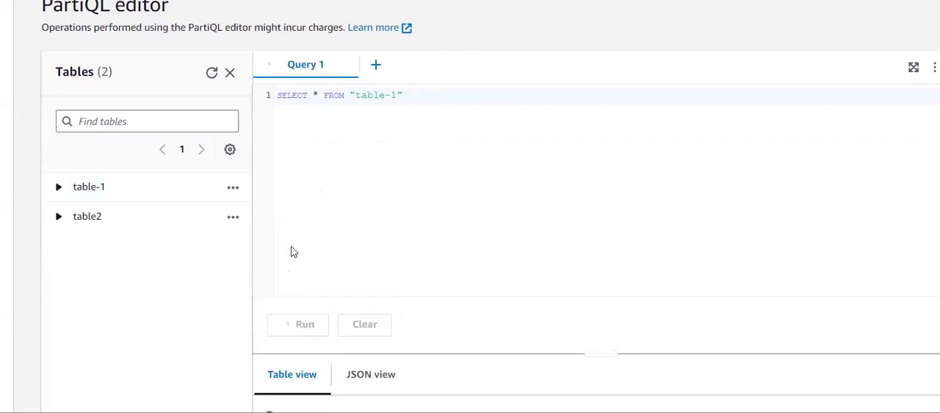
{"action": "scroll", "coordinate": [308, 279], "scroll_direction": "down", "scroll_amount": 3}
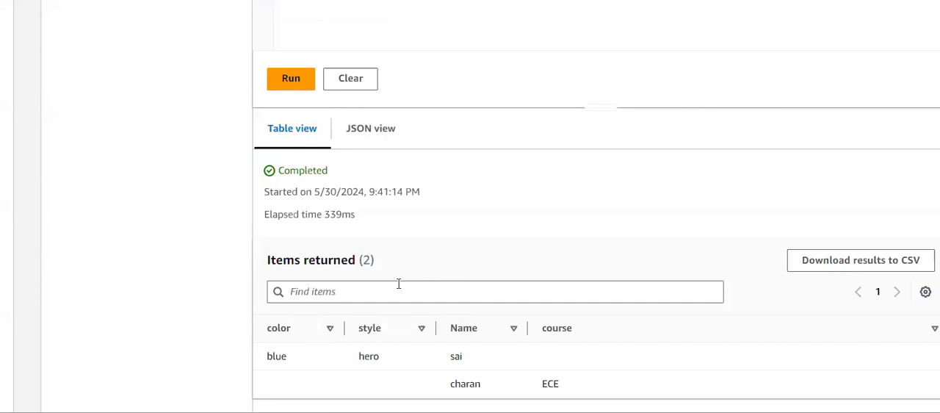
{"action": "scroll", "coordinate": [369, 285], "scroll_direction": "up", "scroll_amount": 5}
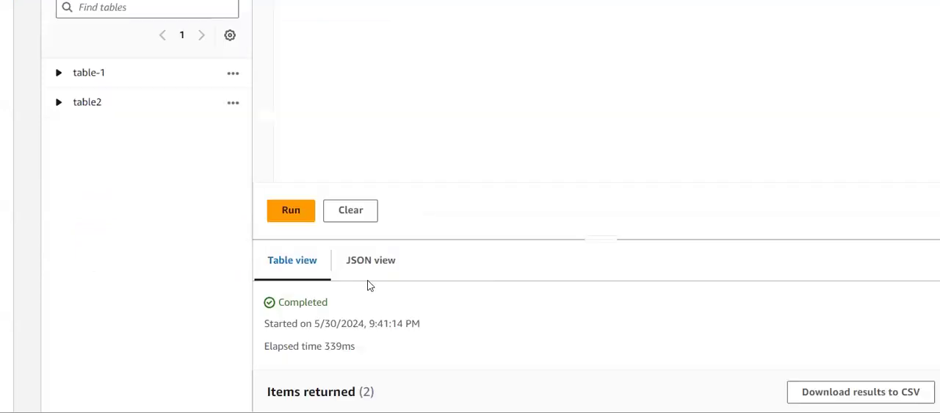
{"action": "left_click", "coordinate": [232, 240]}
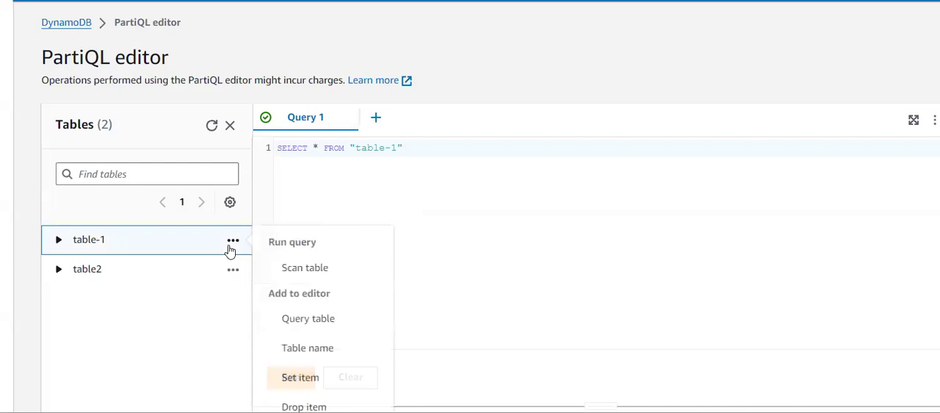
{"action": "scroll", "coordinate": [297, 321], "scroll_direction": "down", "scroll_amount": 1}
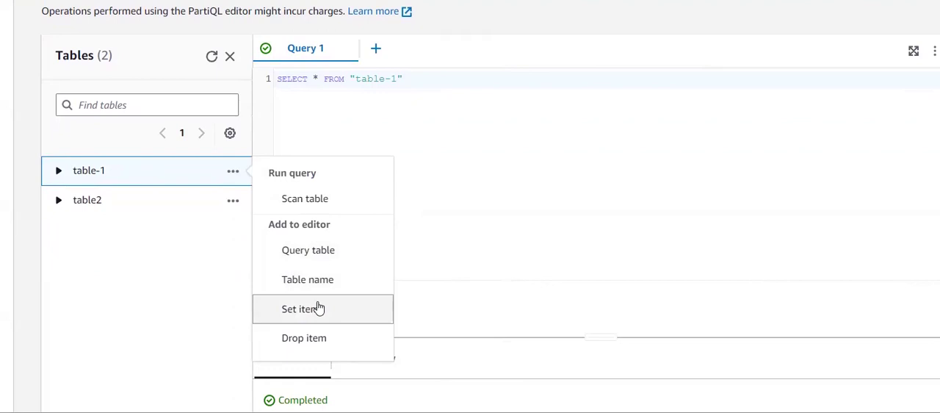
{"action": "left_click", "coordinate": [356, 331]}
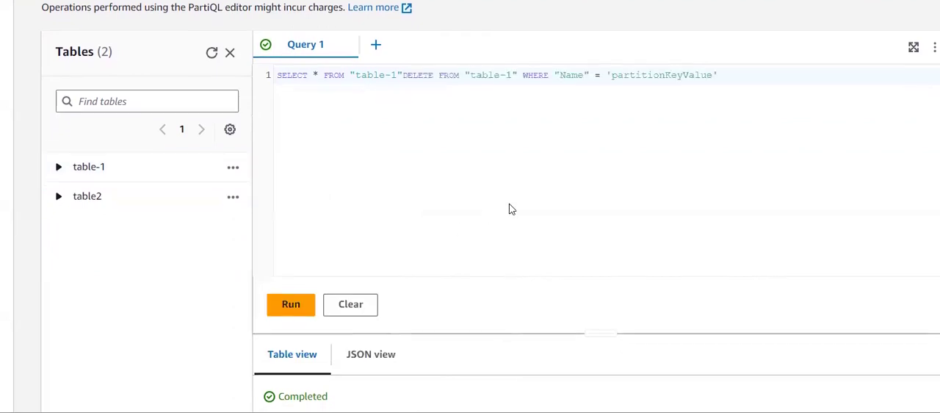
{"action": "scroll", "coordinate": [510, 208], "scroll_direction": "down", "scroll_amount": 1}
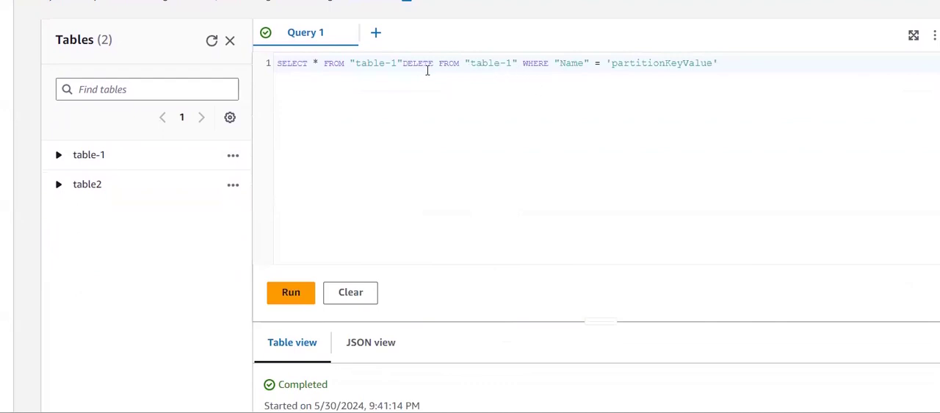
- Empty the query editor and insert the Drop item statement for table-1
{"action": "left_click_drag", "start_coordinate": [401, 63], "coordinate": [276, 63]}
{"action": "key", "text": "ctrl+a"}
{"action": "key", "text": "BackSpace"}
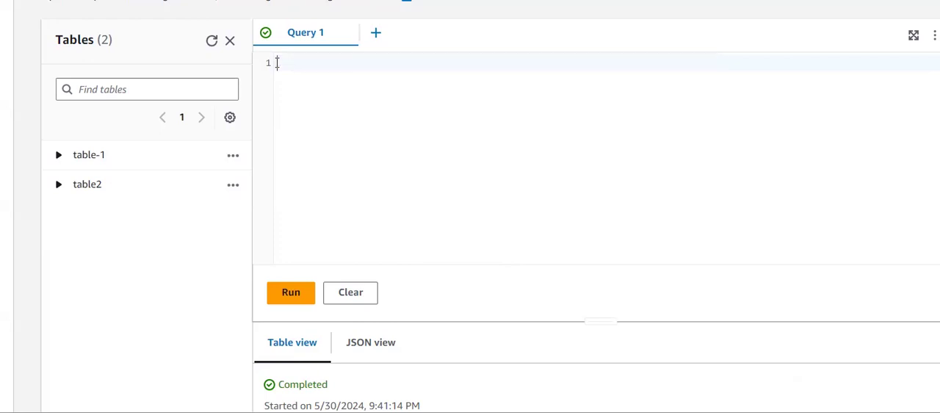
{"action": "left_click", "coordinate": [232, 156]}
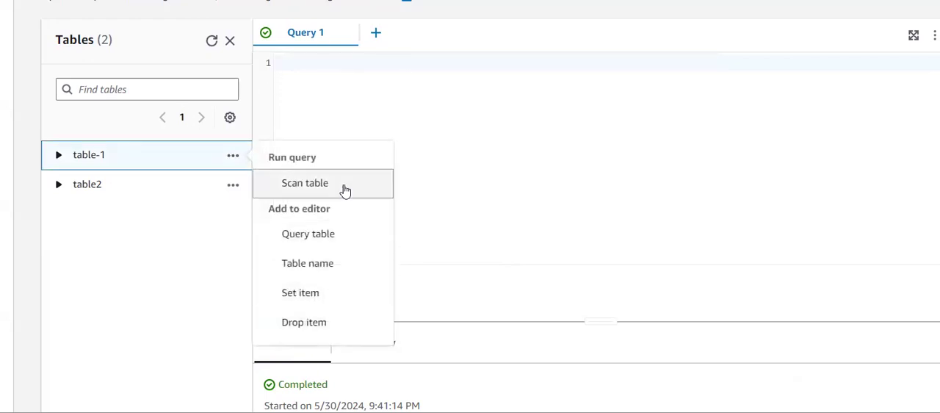
{"action": "left_click", "coordinate": [349, 315]}
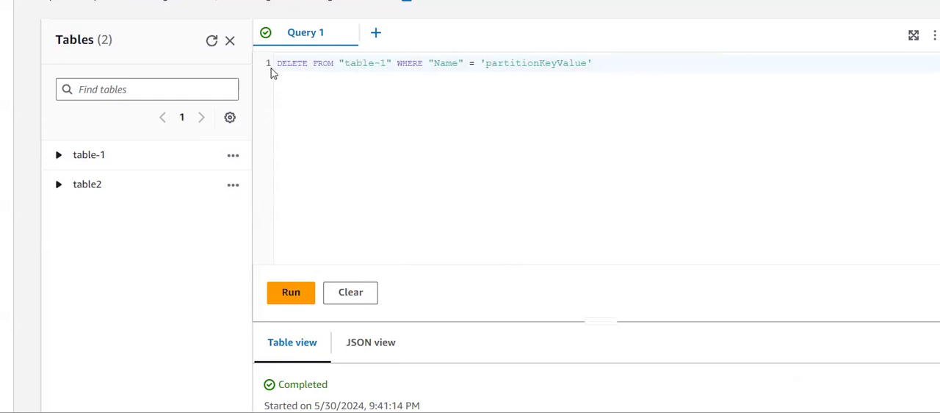
- Replace partitionKeyValue in the DELETE statement with the Name value of the item whose course is ECE
{"action": "left_click_drag", "start_coordinate": [285, 69], "coordinate": [381, 64]}
{"action": "left_click", "coordinate": [381, 65]}
{"action": "scroll", "coordinate": [363, 88], "scroll_direction": "down", "scroll_amount": 3}
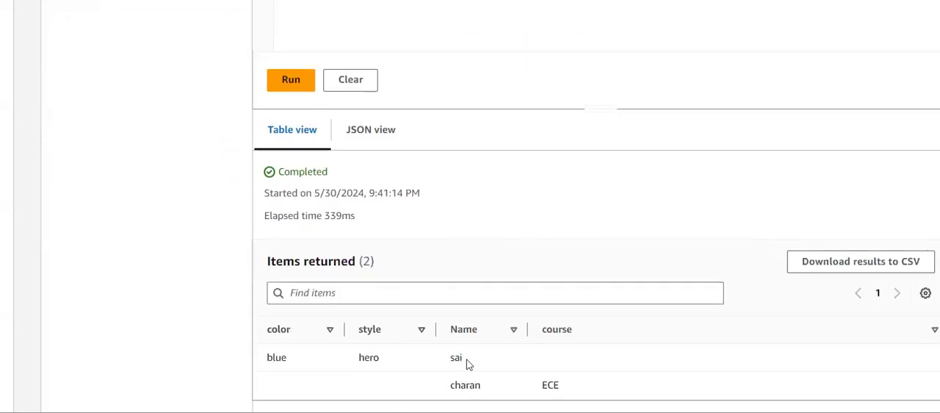
{"action": "scroll", "coordinate": [466, 164], "scroll_direction": "up", "scroll_amount": 4}
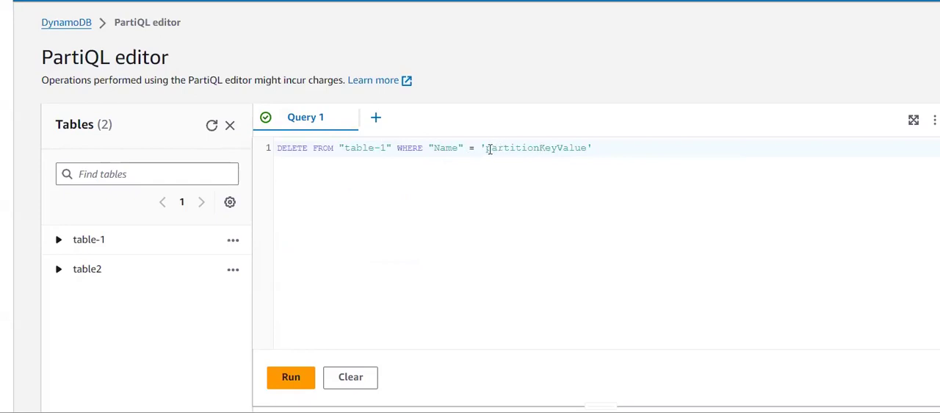
{"action": "left_click_drag", "start_coordinate": [488, 149], "coordinate": [586, 144]}
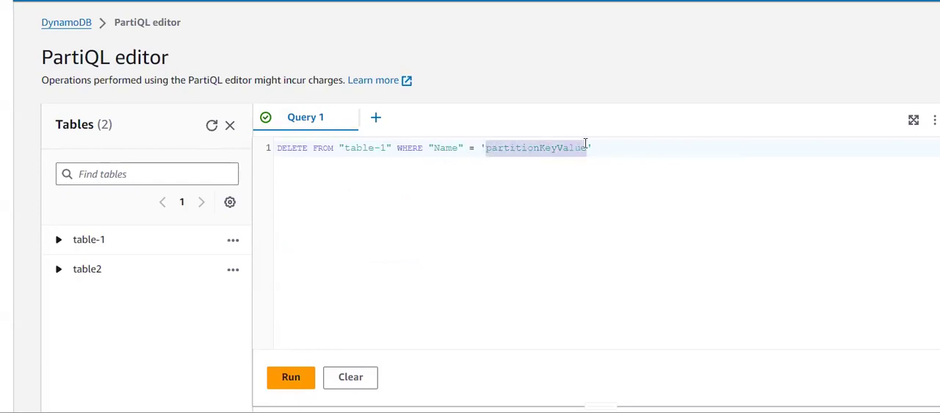
{"action": "key", "text": "BackSpace"}
{"action": "scroll", "coordinate": [586, 143], "scroll_direction": "down", "scroll_amount": 4}
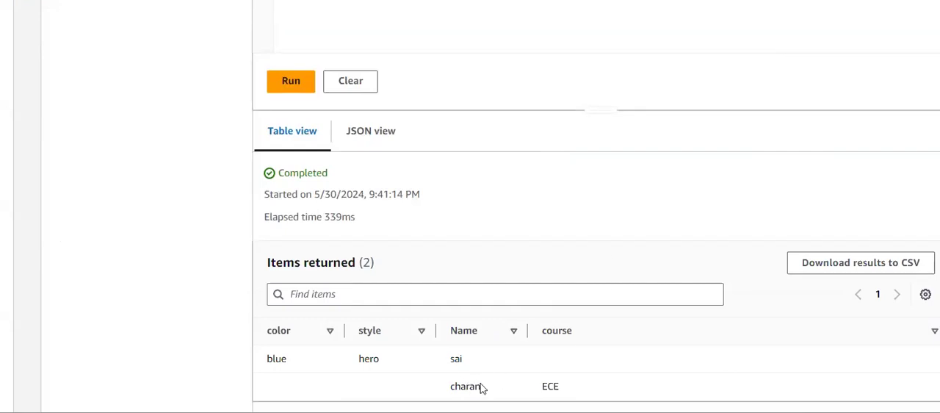
{"action": "left_click_drag", "start_coordinate": [481, 391], "coordinate": [448, 394]}
{"action": "key", "text": "ctrl+c"}
{"action": "scroll", "coordinate": [448, 393], "scroll_direction": "up", "scroll_amount": 4}
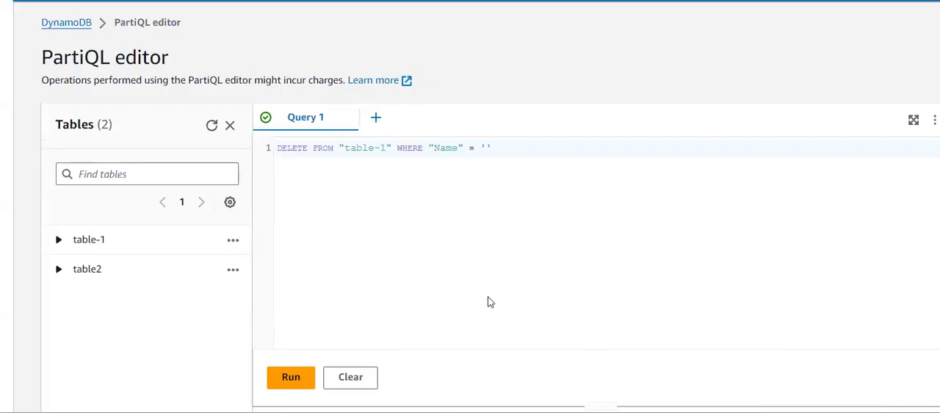
{"action": "left_click", "coordinate": [485, 148]}
{"action": "key", "text": "ctrl+v"}
- Run the DELETE statement on table-1 and check its execution status
{"action": "left_click", "coordinate": [292, 377]}
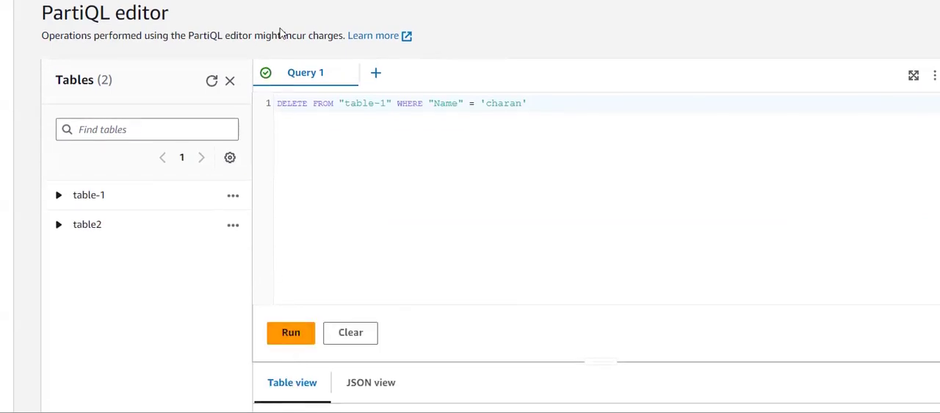
{"action": "scroll", "coordinate": [316, 220], "scroll_direction": "down", "scroll_amount": 3}
{"action": "scroll", "coordinate": [386, 334], "scroll_direction": "down", "scroll_amount": 1}
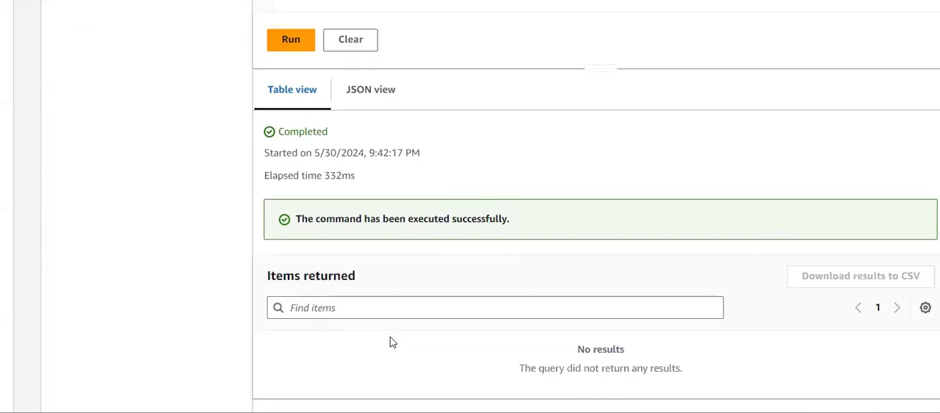
- Clear the DELETE statement from the editor and scan table-1
{"action": "scroll", "coordinate": [430, 284], "scroll_direction": "up", "scroll_amount": 5}
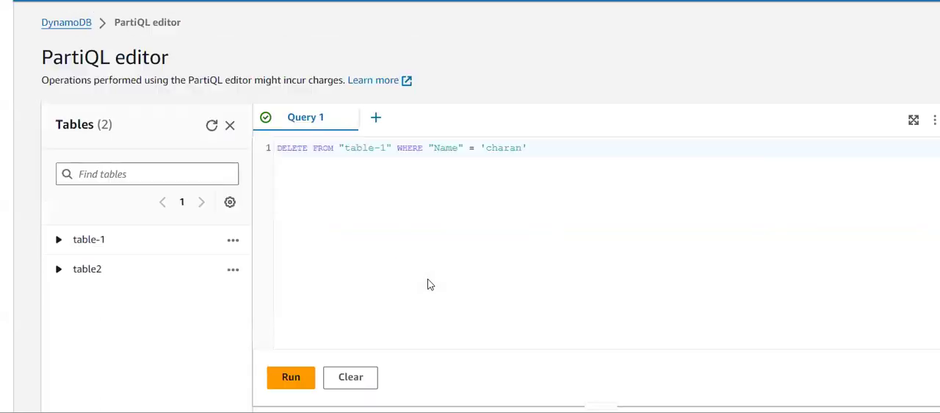
{"action": "left_click", "coordinate": [232, 241]}
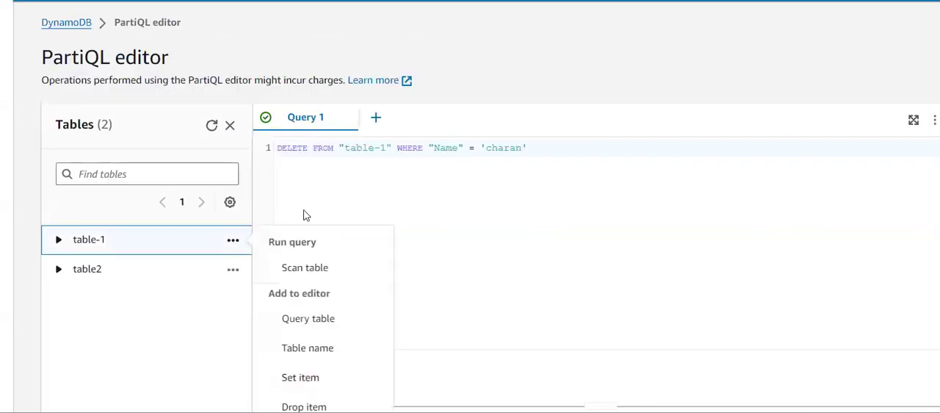
{"action": "left_click", "coordinate": [423, 165]}
{"action": "key", "text": "ctrl+a"}
{"action": "key", "text": "BackSpace"}
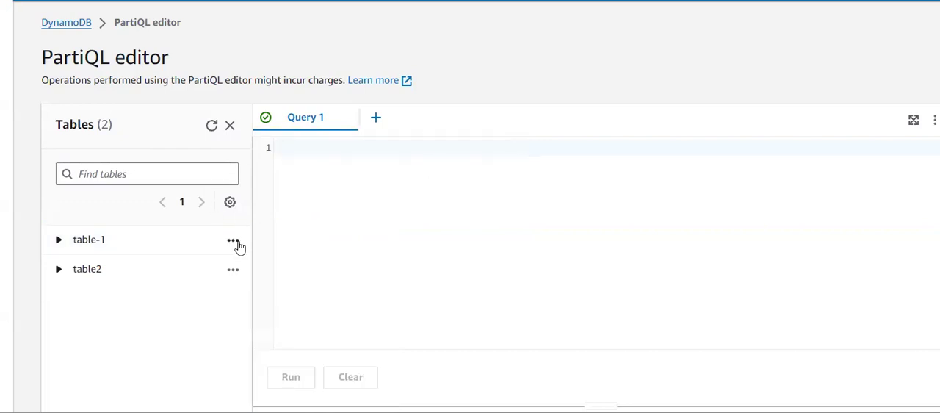
{"action": "left_click", "coordinate": [239, 243]}
{"action": "scroll", "coordinate": [321, 342], "scroll_direction": "down", "scroll_amount": 1}
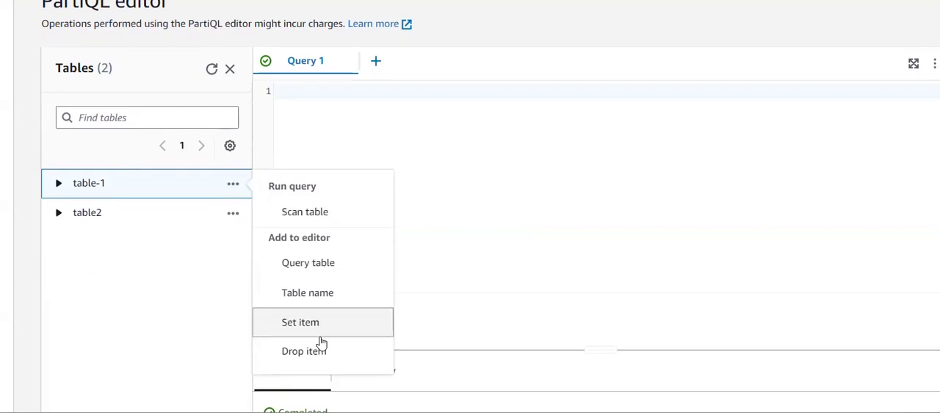
{"action": "left_click", "coordinate": [319, 209]}
- Run the scan query for table-1 again and check the returned items
{"action": "scroll", "coordinate": [414, 173], "scroll_direction": "down", "scroll_amount": 3}
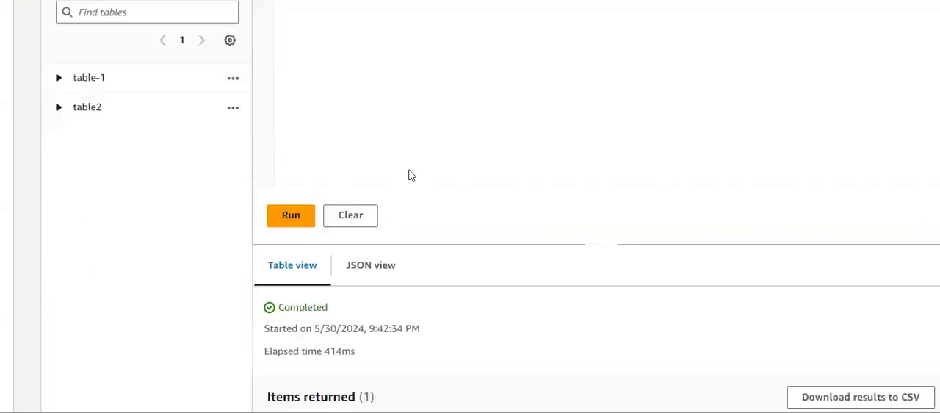
{"action": "left_click", "coordinate": [284, 157]}
{"action": "scroll", "coordinate": [281, 155], "scroll_direction": "down", "scroll_amount": 1}
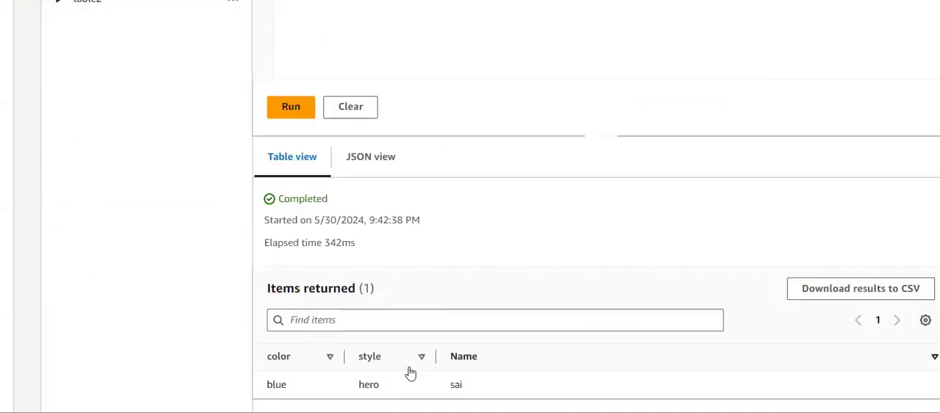
- Insert the table name of table-1 into the PartiQL editor
{"action": "double_click", "coordinate": [456, 384]}
{"action": "left_click", "coordinate": [254, 335]}
{"action": "scroll", "coordinate": [257, 337], "scroll_direction": "up", "scroll_amount": 5}
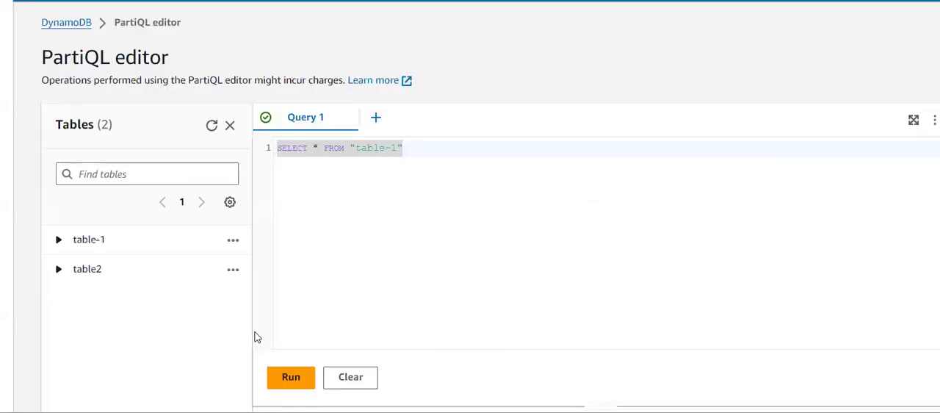
{"action": "left_click", "coordinate": [227, 244]}
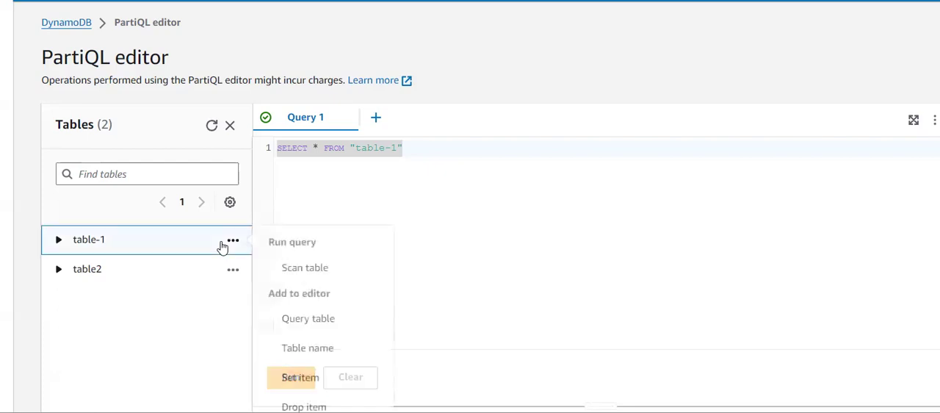
{"action": "left_click", "coordinate": [298, 356]}
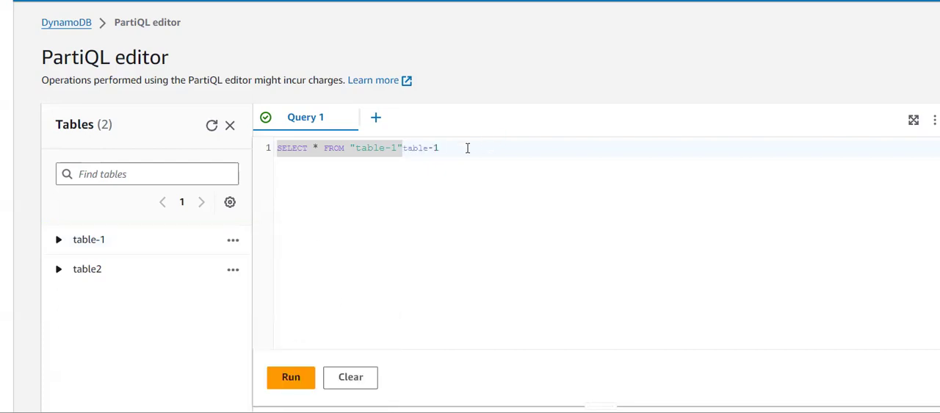
- Clear the editor's text and add the Query table statement for table-1
{"action": "left_click_drag", "start_coordinate": [467, 148], "coordinate": [294, 130]}
{"action": "key", "text": "BackSpace"}
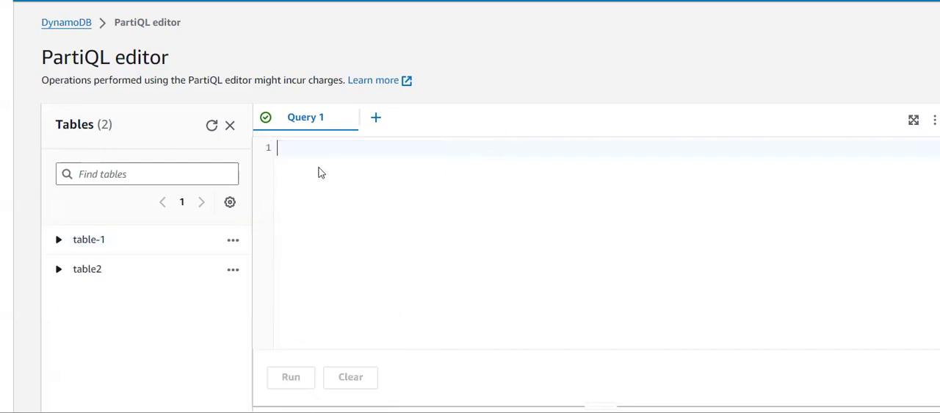
{"action": "left_click", "coordinate": [232, 242]}
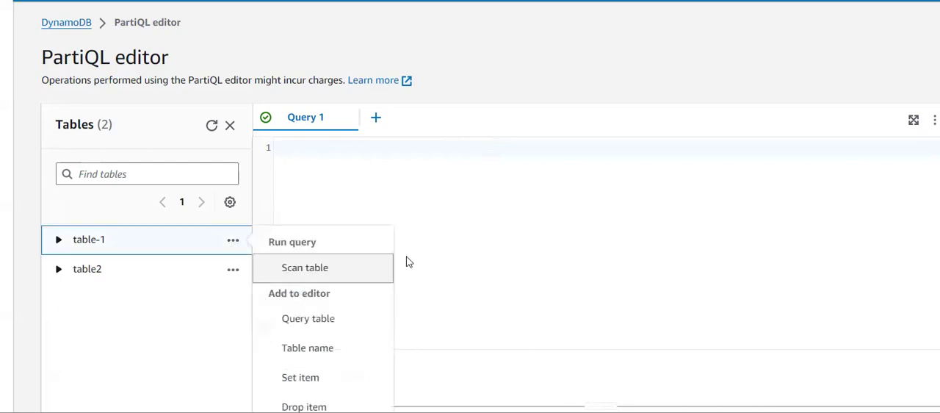
{"action": "left_click", "coordinate": [324, 318]}
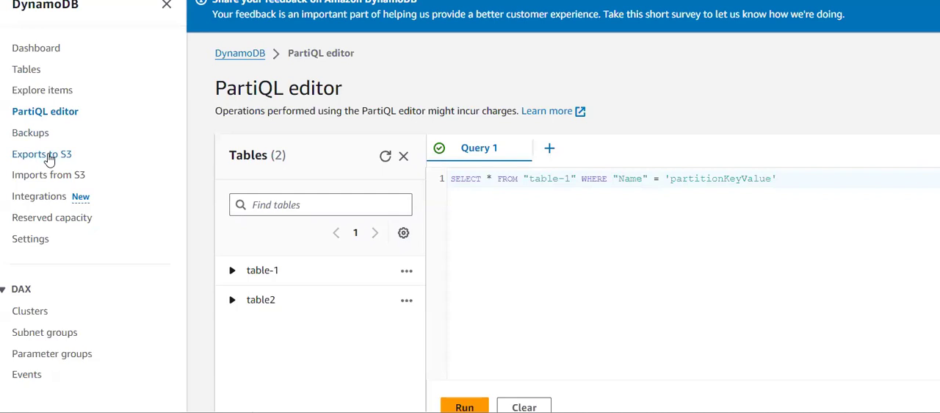
- Start a new table export to S3 and choose table-1 as the source table
{"action": "left_click", "coordinate": [48, 155]}
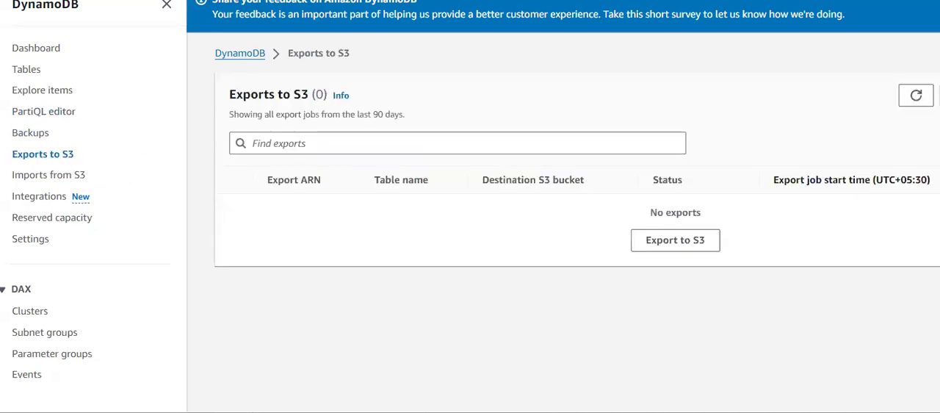
{"action": "left_click", "coordinate": [637, 251]}
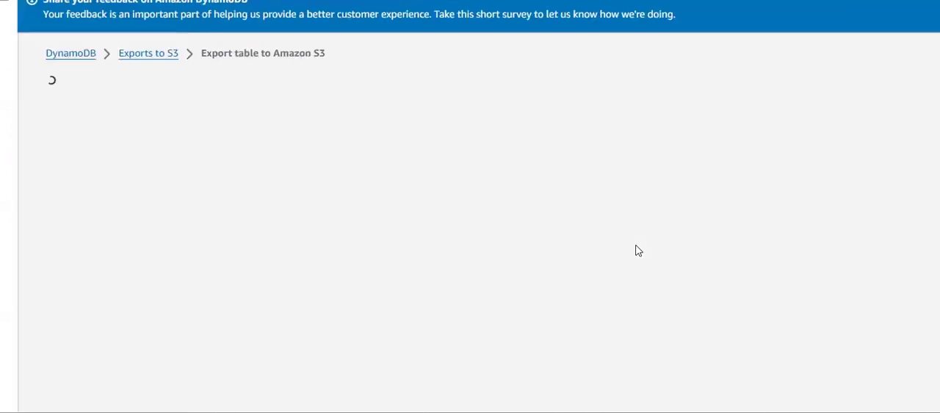
{"action": "scroll", "coordinate": [393, 263], "scroll_direction": "down", "scroll_amount": 3}
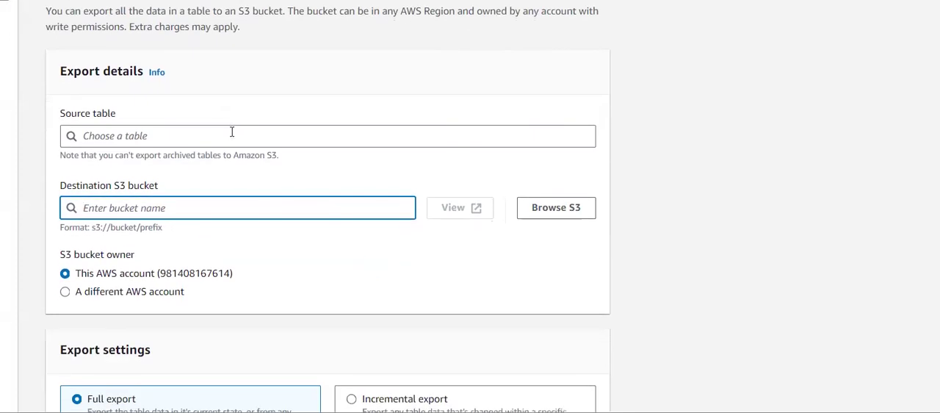
{"action": "left_click", "coordinate": [232, 131]}
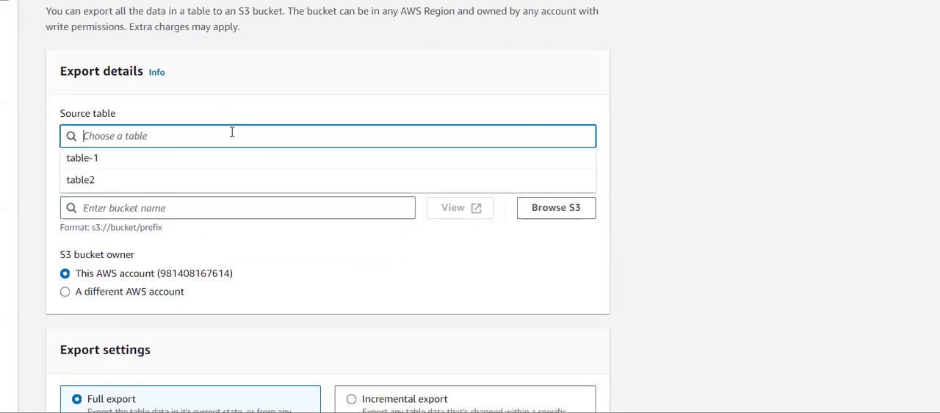
{"action": "left_click", "coordinate": [102, 161]}
{"action": "scroll", "coordinate": [131, 200], "scroll_direction": "down", "scroll_amount": 3}
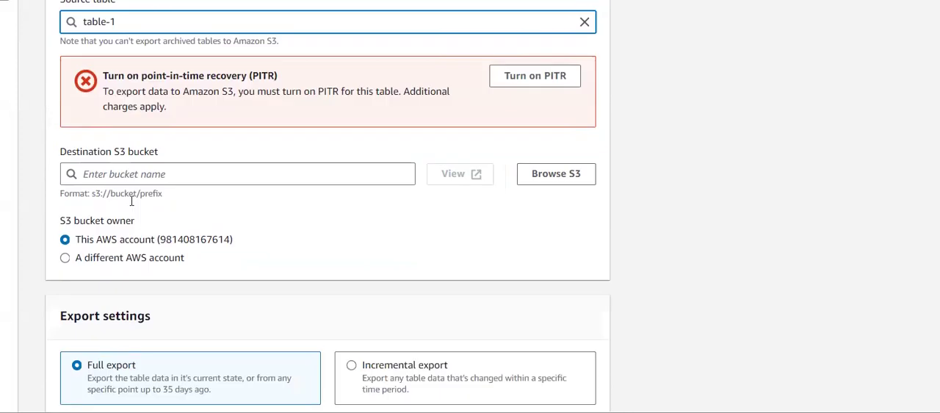
- Examine the point-in-time recovery requirement and the destination bucket details of the export form
{"action": "left_click", "coordinate": [163, 171]}
{"action": "scroll", "coordinate": [225, 152], "scroll_direction": "up", "scroll_amount": 4}
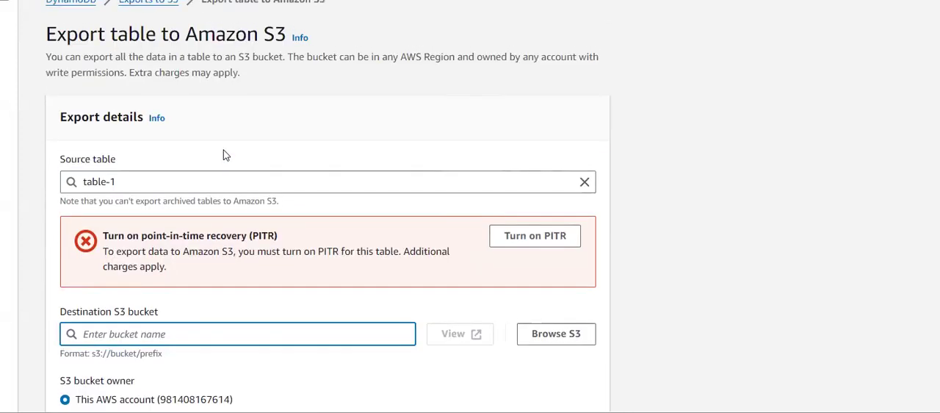
{"action": "left_click_drag", "start_coordinate": [325, 236], "coordinate": [141, 235]}
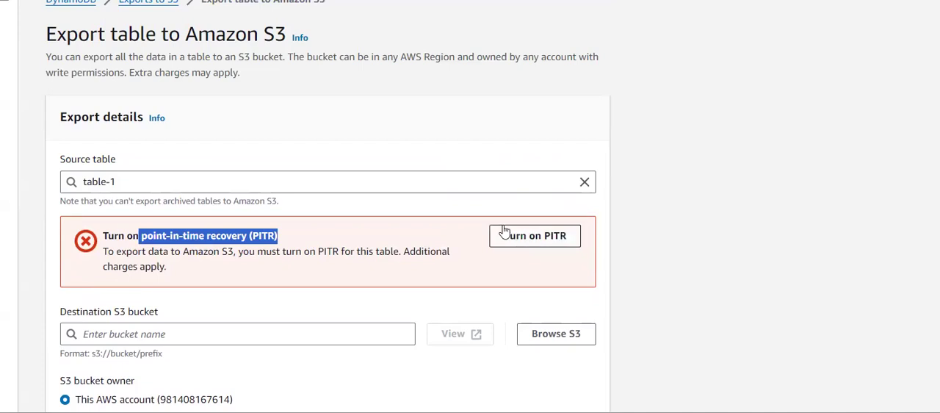
{"action": "left_click", "coordinate": [279, 244]}
{"action": "scroll", "coordinate": [279, 244], "scroll_direction": "down", "scroll_amount": 3}
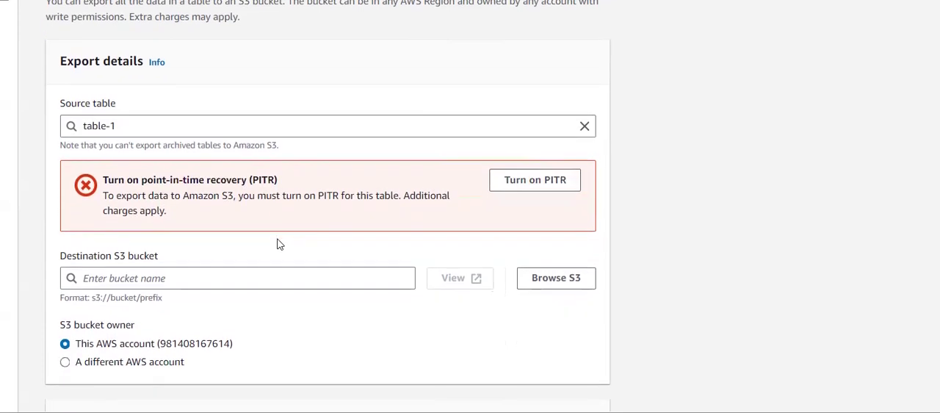
{"action": "scroll", "coordinate": [279, 244], "scroll_direction": "down", "scroll_amount": 1}
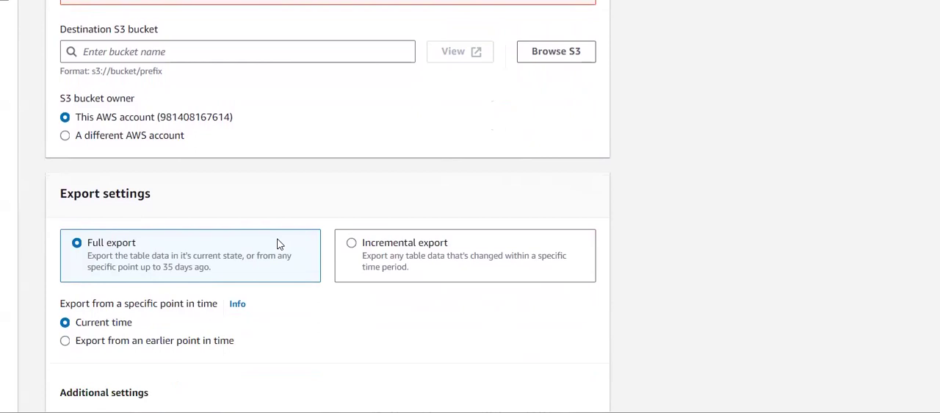
- Set the S3 bucket owner to a different AWS account and check the bucket name and account ID fields
{"action": "left_click", "coordinate": [124, 137]}
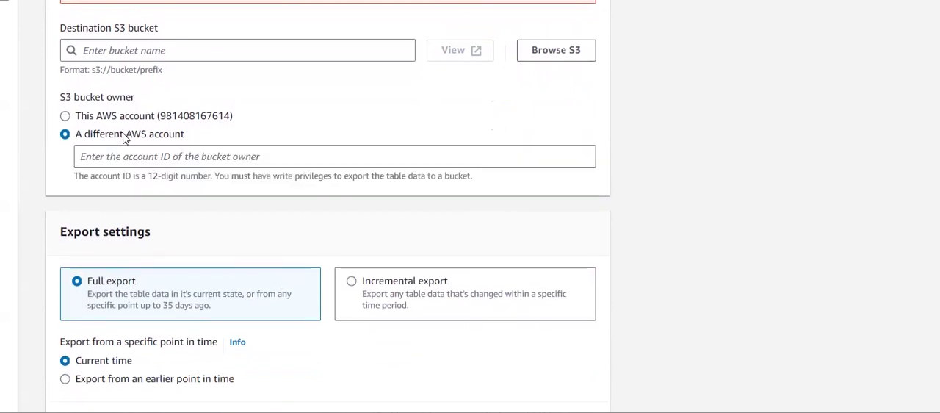
{"action": "scroll", "coordinate": [165, 144], "scroll_direction": "down", "scroll_amount": 2}
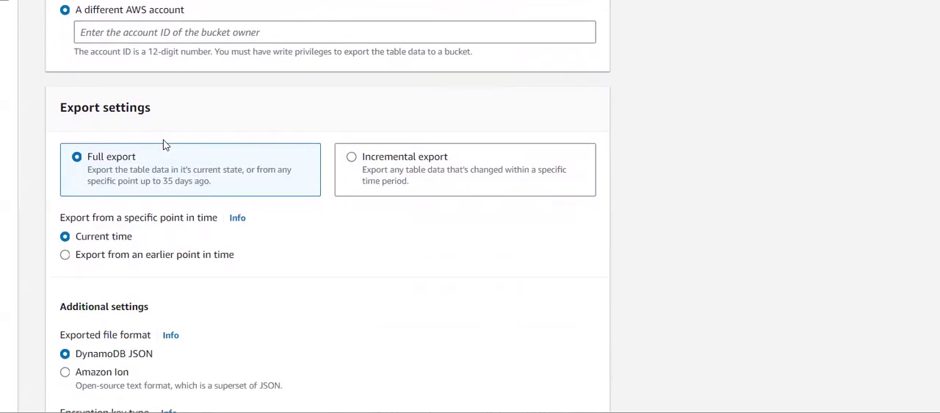
{"action": "scroll", "coordinate": [191, 145], "scroll_direction": "up", "scroll_amount": 3}
{"action": "left_click", "coordinate": [154, 111]}
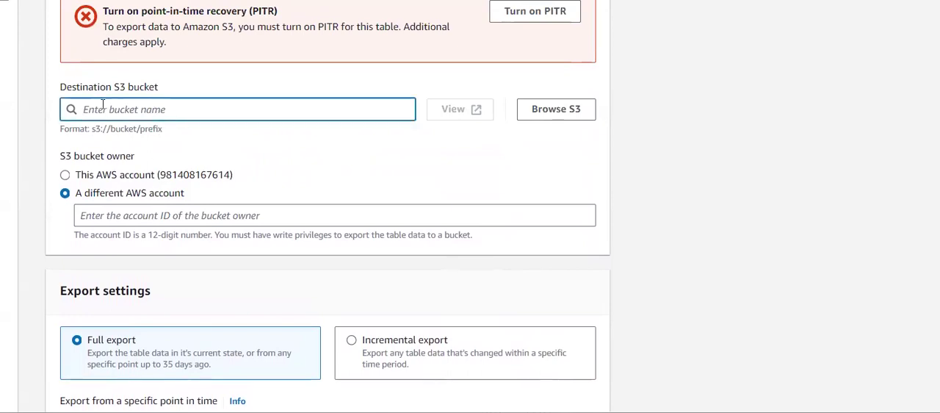
{"action": "left_click", "coordinate": [172, 216]}
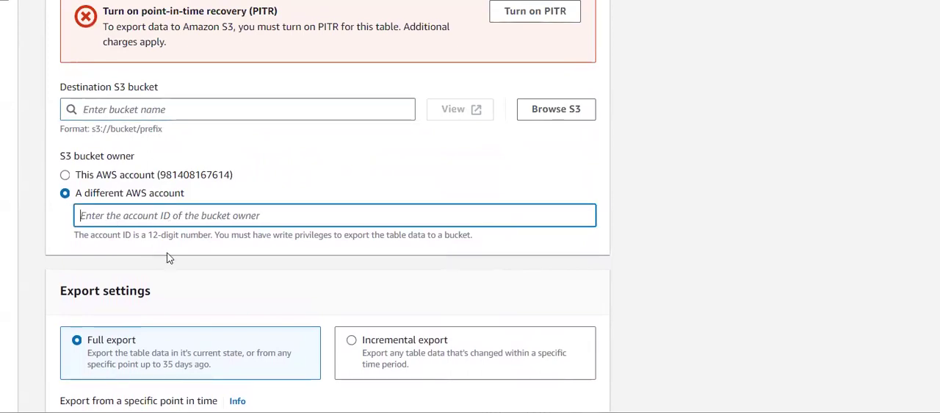
- Review the export type, file format and encryption settings, and leave the export form without saving
{"action": "scroll", "coordinate": [168, 257], "scroll_direction": "down", "scroll_amount": 4}
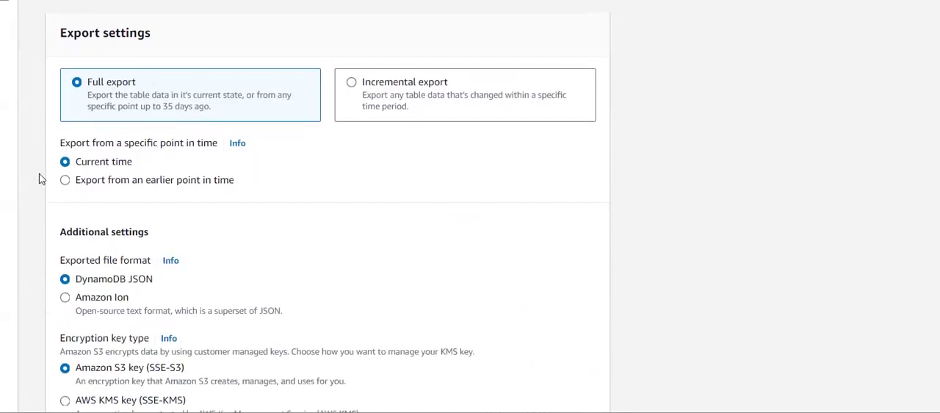
{"action": "scroll", "coordinate": [214, 217], "scroll_direction": "down", "scroll_amount": 1}
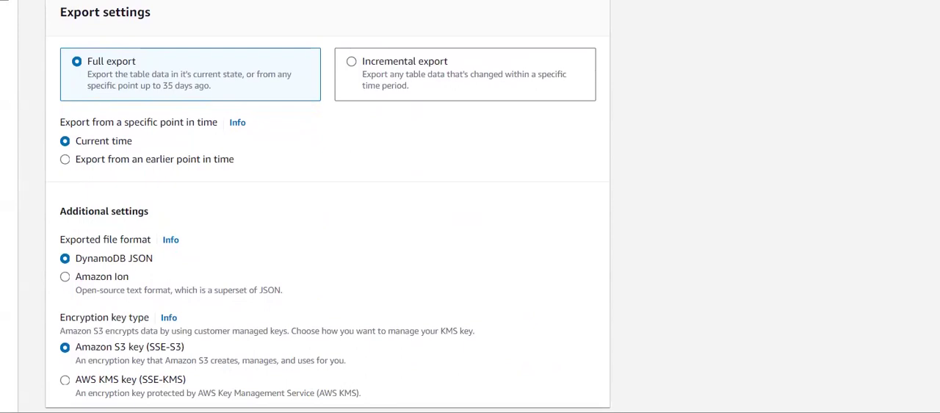
{"action": "scroll", "coordinate": [397, 24], "scroll_direction": "down", "scroll_amount": 1}
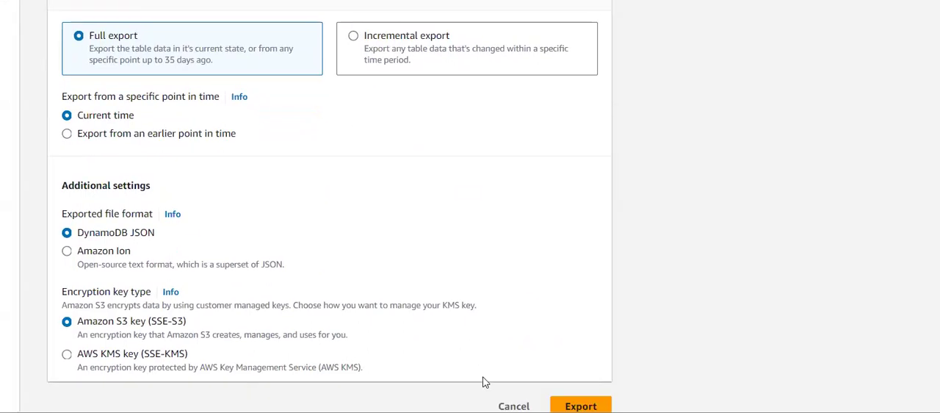
{"action": "left_click", "coordinate": [514, 407]}
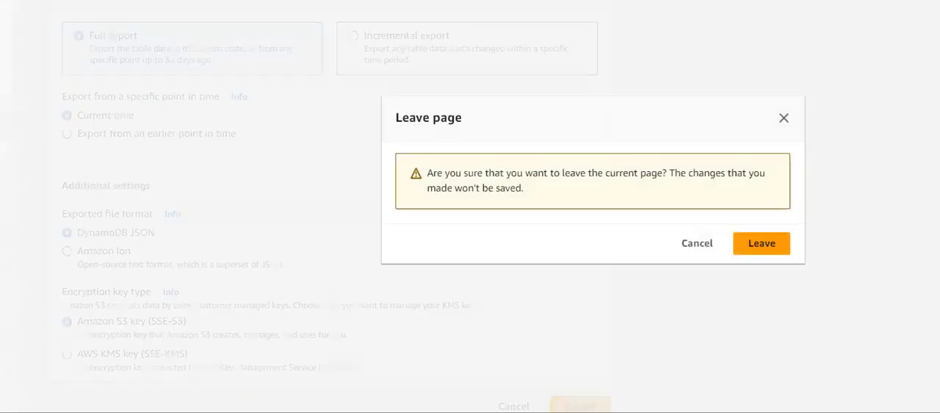
{"action": "left_click", "coordinate": [754, 252]}
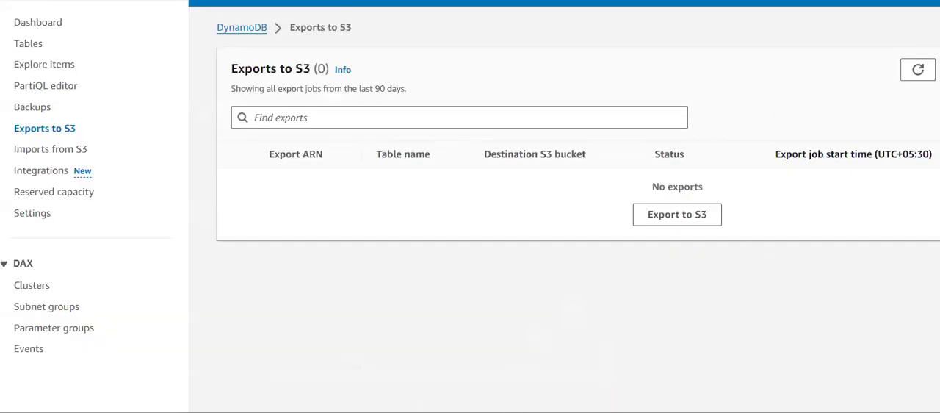
- Examine the import options for a new import from S3 and return to the imports list
{"action": "left_click", "coordinate": [44, 151]}
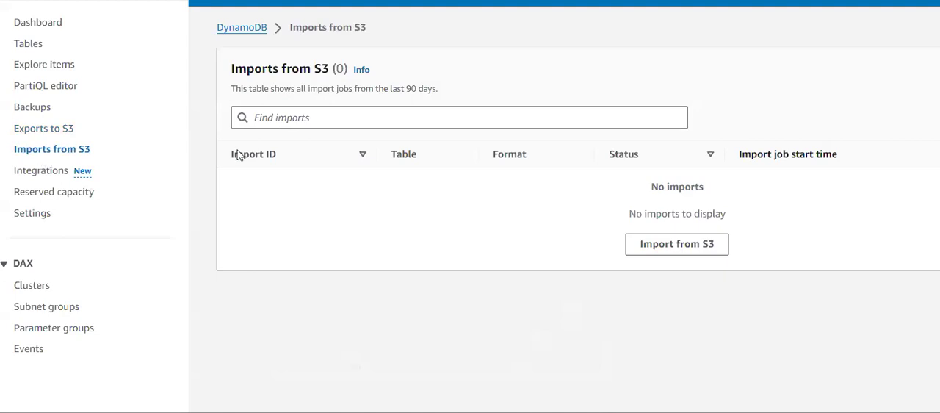
{"action": "left_click", "coordinate": [679, 250]}
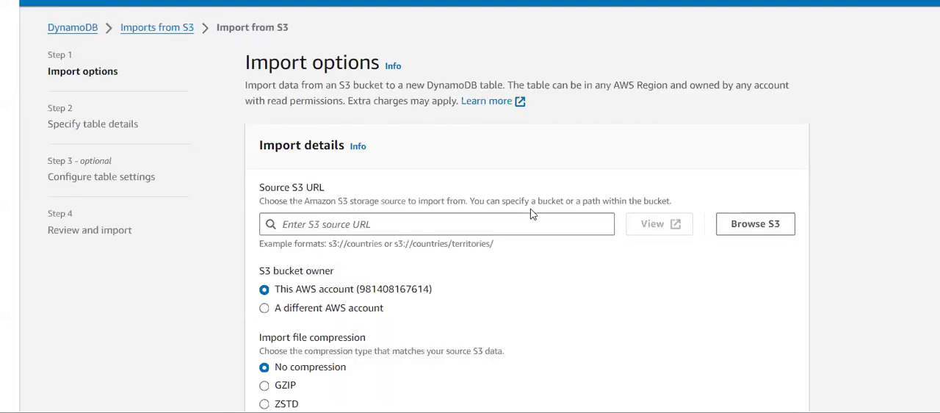
{"action": "scroll", "coordinate": [326, 231], "scroll_direction": "down", "scroll_amount": 2}
{"action": "scroll", "coordinate": [326, 230], "scroll_direction": "up", "scroll_amount": 2}
{"action": "key", "text": "alt+Left"}
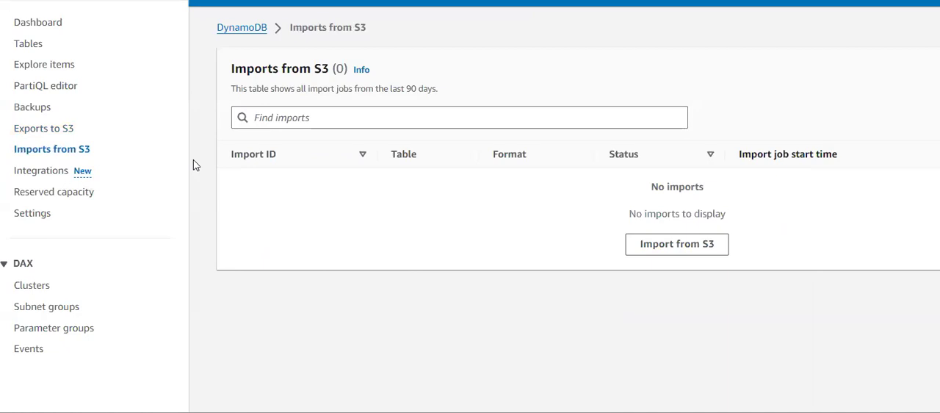
- View the integrations of table-1, including its OpenSearch Service section
{"action": "left_click", "coordinate": [42, 170]}
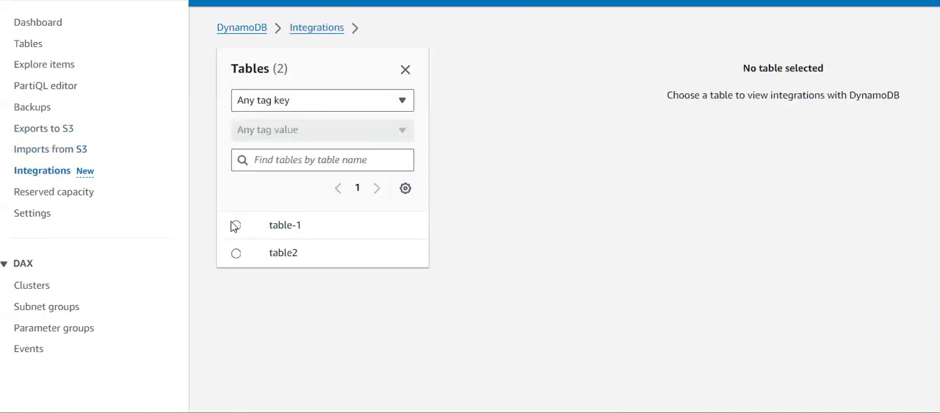
{"action": "left_click", "coordinate": [235, 226]}
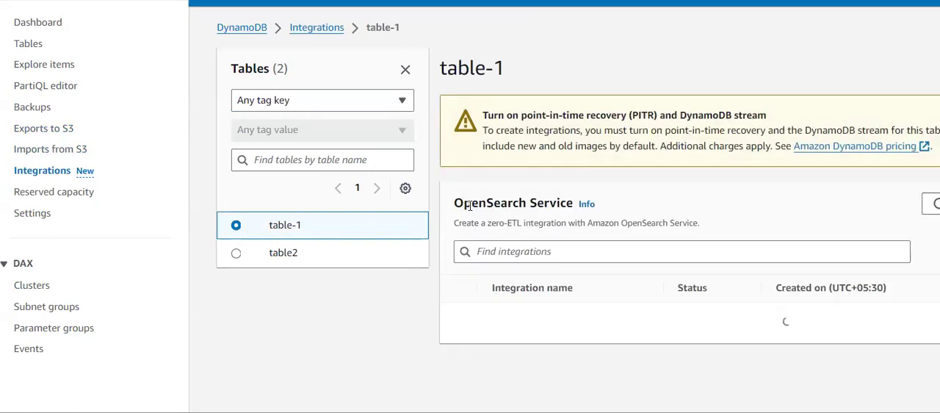
{"action": "scroll", "coordinate": [509, 209], "scroll_direction": "down", "scroll_amount": 1}
{"action": "scroll", "coordinate": [508, 209], "scroll_direction": "up", "scroll_amount": 1}
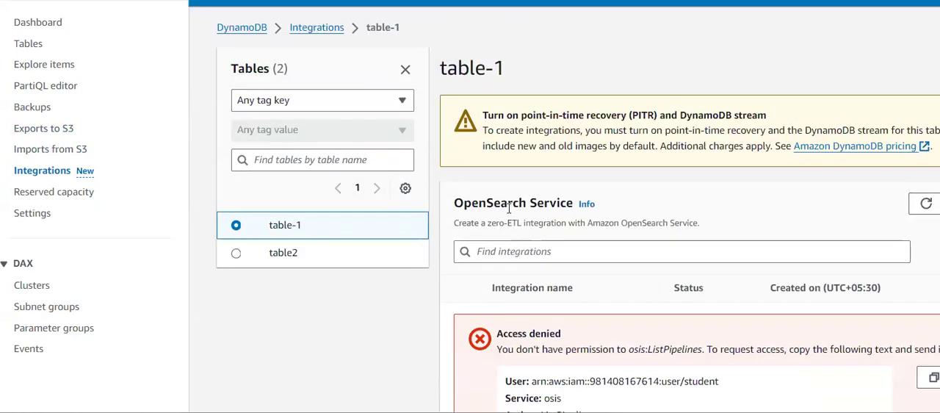
- View the reserved capacity page and the console's layout settings, and return to reserved capacity
{"action": "left_click", "coordinate": [49, 197]}
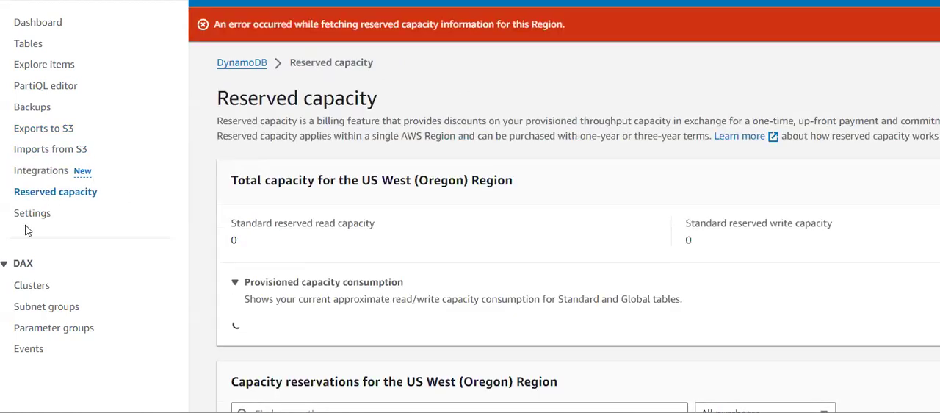
{"action": "left_click", "coordinate": [22, 220]}
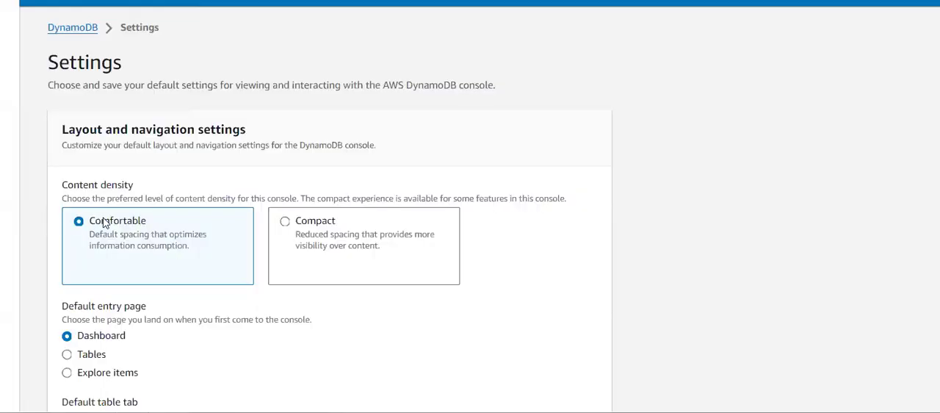
{"action": "scroll", "coordinate": [112, 223], "scroll_direction": "down", "scroll_amount": 10}
{"action": "scroll", "coordinate": [111, 220], "scroll_direction": "up", "scroll_amount": 10}
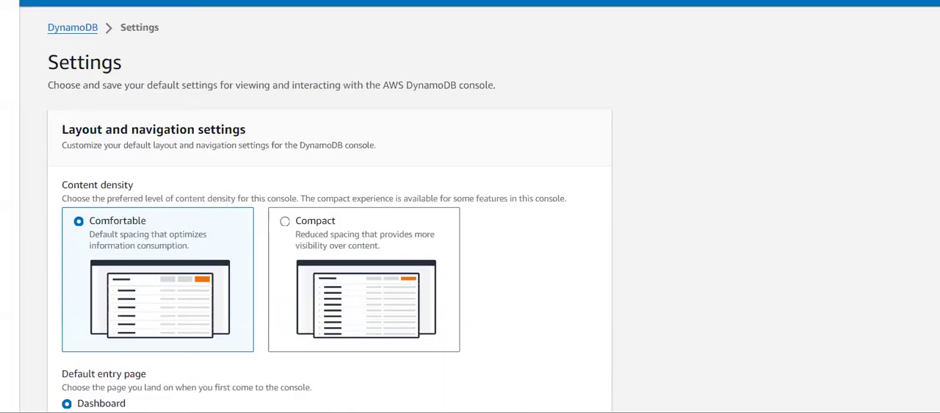
{"action": "left_click", "coordinate": [9, 3]}
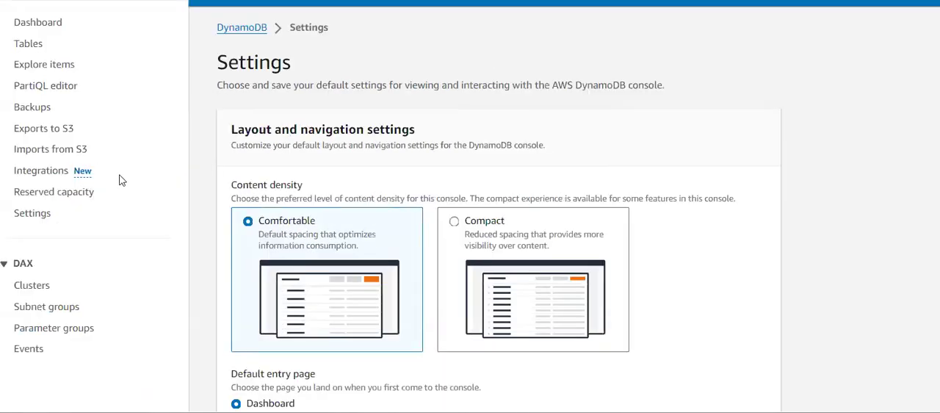
{"action": "left_click", "coordinate": [44, 192]}
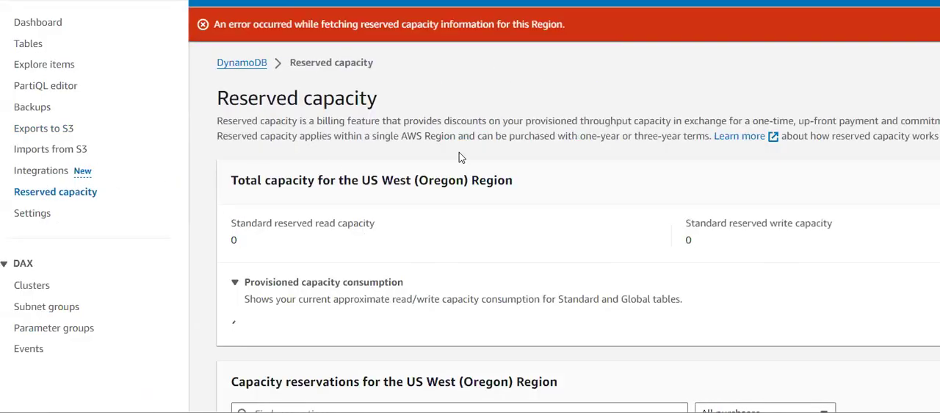
- Review the total capacity and capacity reservations for US West (Oregon), and view the alarms and DAX clusters on the dashboard
{"action": "scroll", "coordinate": [459, 155], "scroll_direction": "down", "scroll_amount": 1}
{"action": "scroll", "coordinate": [461, 157], "scroll_direction": "up", "scroll_amount": 1}
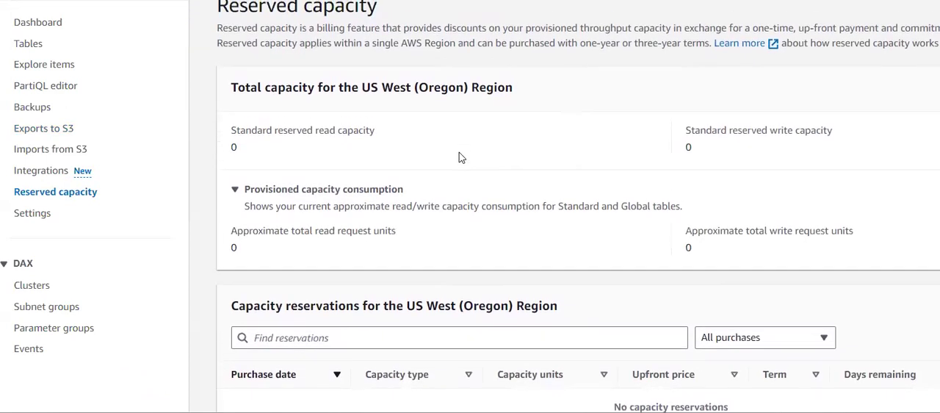
{"action": "scroll", "coordinate": [459, 157], "scroll_direction": "down", "scroll_amount": 1}
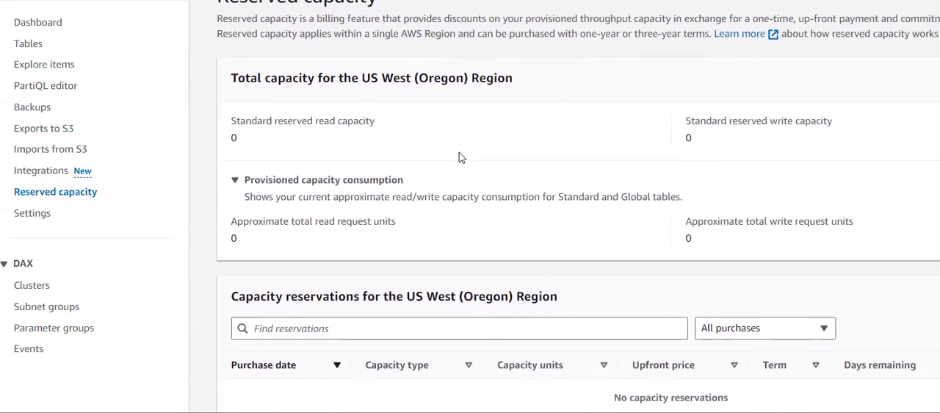
{"action": "scroll", "coordinate": [459, 157], "scroll_direction": "down", "scroll_amount": 1}
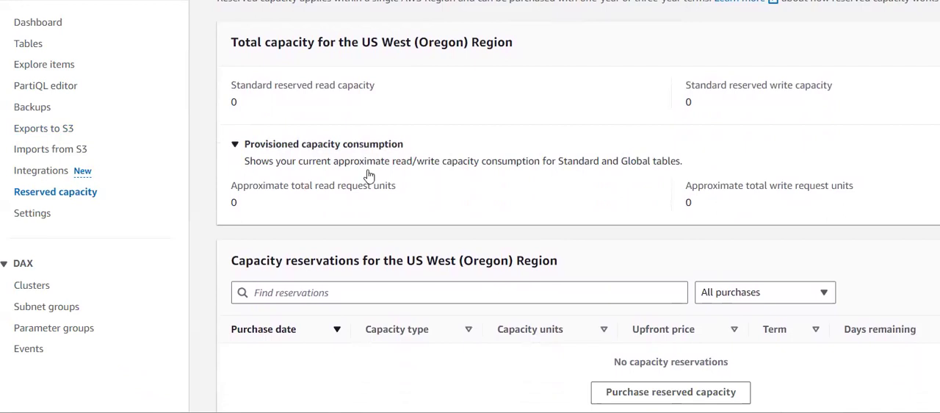
{"action": "scroll", "coordinate": [369, 175], "scroll_direction": "up", "scroll_amount": 2}
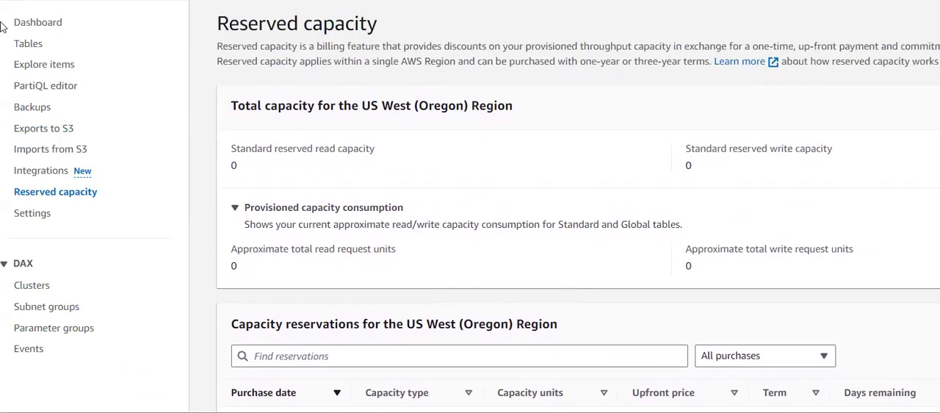
{"action": "left_click", "coordinate": [37, 24]}
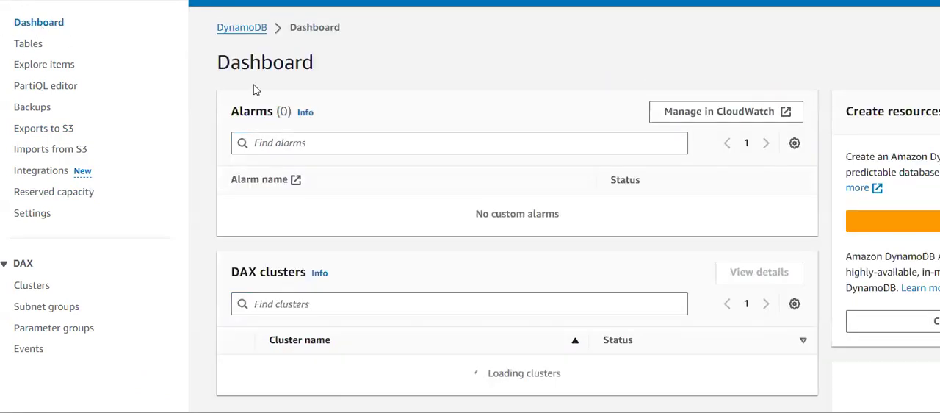
{"action": "scroll", "coordinate": [332, 105], "scroll_direction": "down", "scroll_amount": 1}
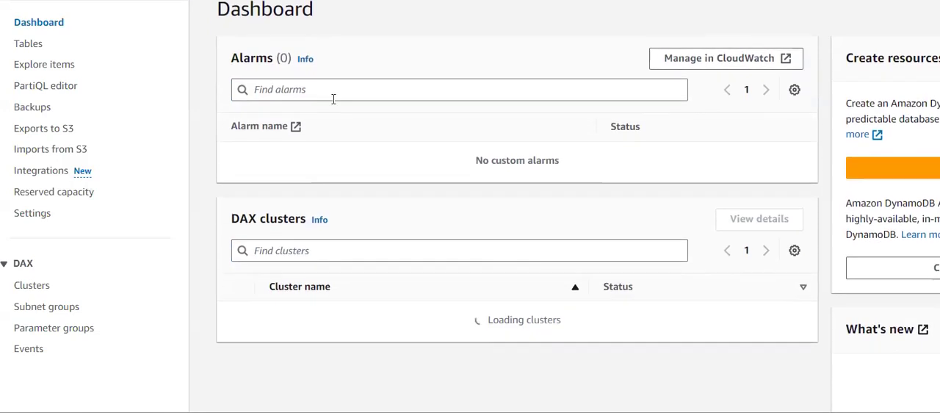
- Open table-1 from the tables list and review its general information, items summary and capacity metrics
{"action": "left_click", "coordinate": [40, 52]}
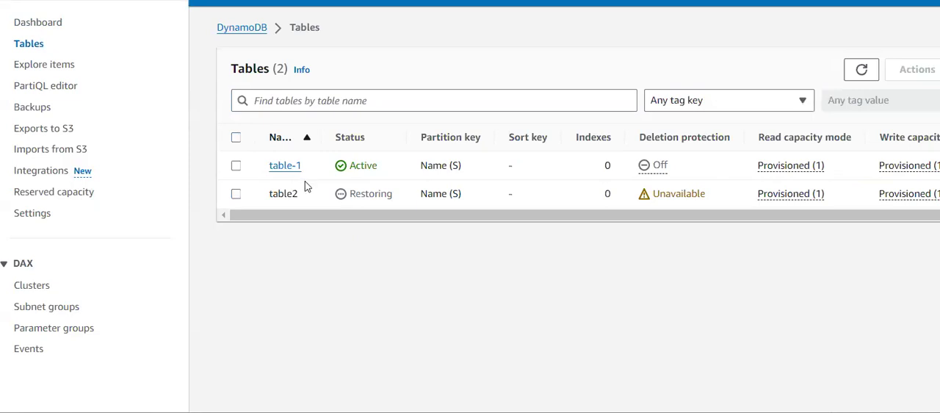
{"action": "left_click", "coordinate": [285, 166]}
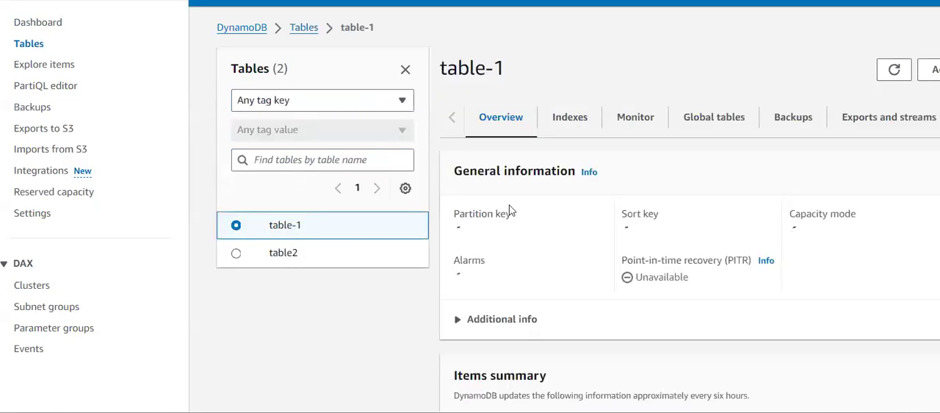
{"action": "scroll", "coordinate": [678, 252], "scroll_direction": "down", "scroll_amount": 3}
{"action": "scroll", "coordinate": [740, 251], "scroll_direction": "down", "scroll_amount": 1}
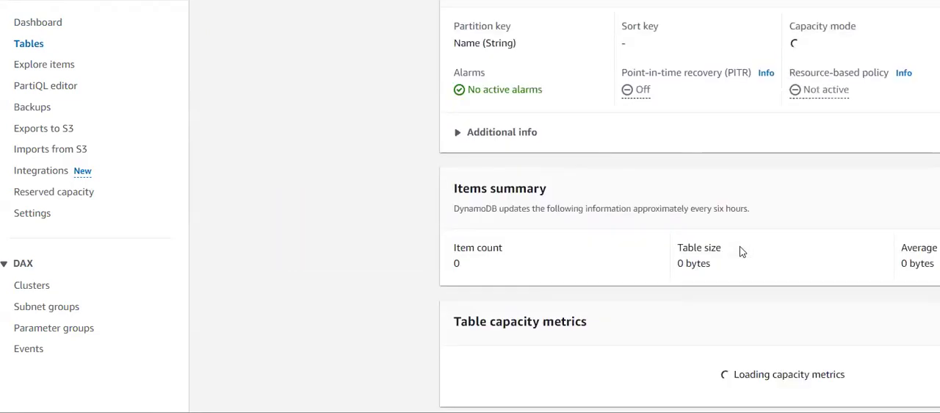
{"action": "scroll", "coordinate": [664, 274], "scroll_direction": "up", "scroll_amount": 4}
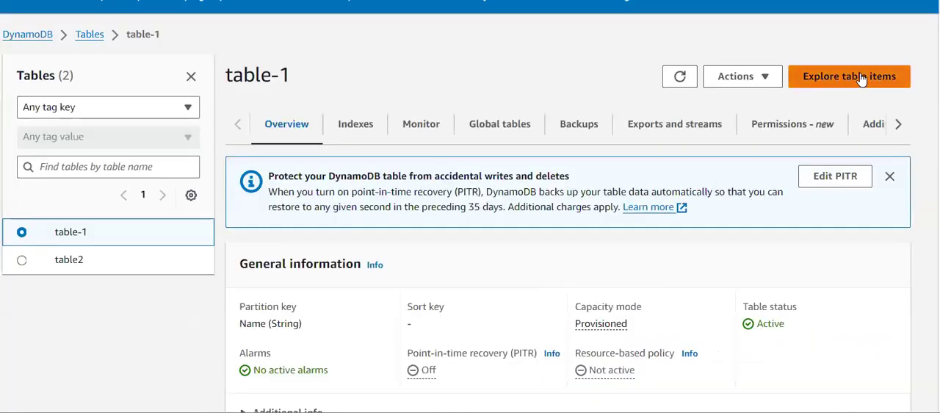
- Explore the items of table-1 and refresh the returned items
{"action": "left_click", "coordinate": [939, 71]}
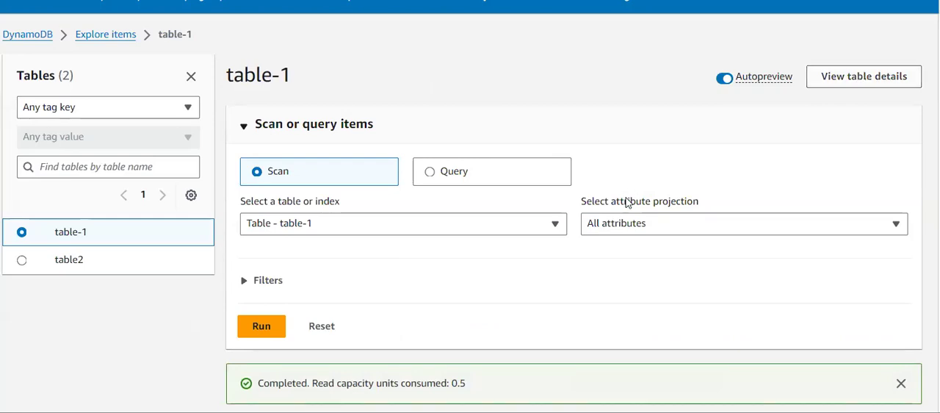
{"action": "scroll", "coordinate": [629, 202], "scroll_direction": "down", "scroll_amount": 2}
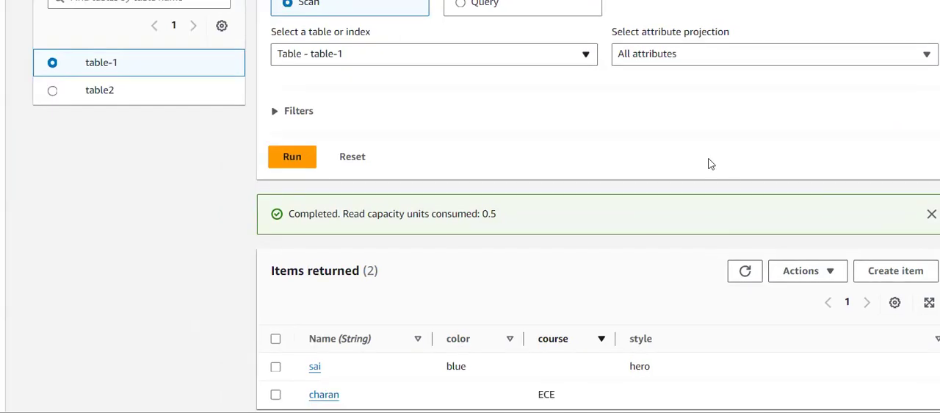
{"action": "left_click", "coordinate": [713, 285]}
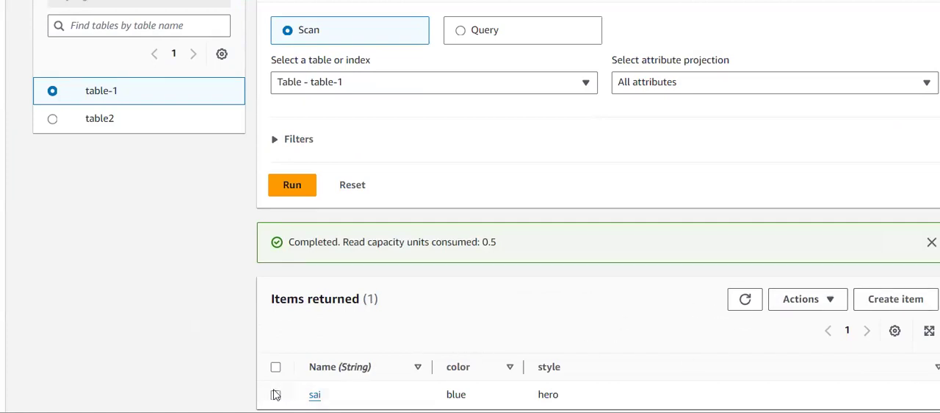
- Select the item with color blue and style hero in table-1 and open it for duplication
{"action": "left_click", "coordinate": [275, 395]}
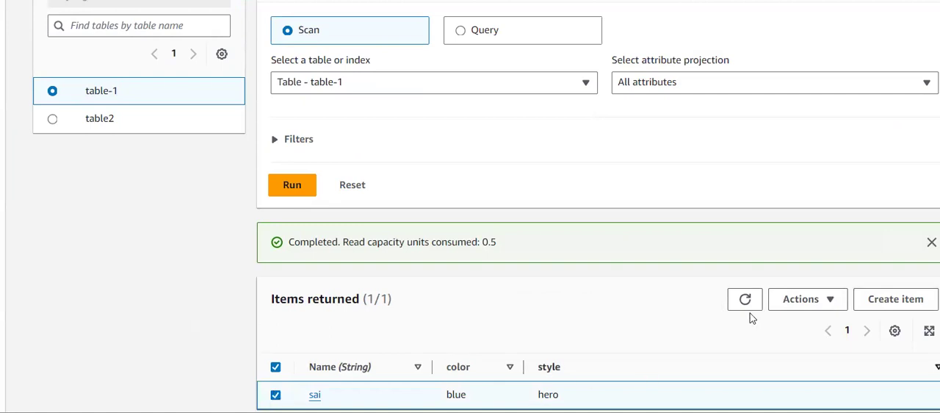
{"action": "left_click", "coordinate": [822, 308]}
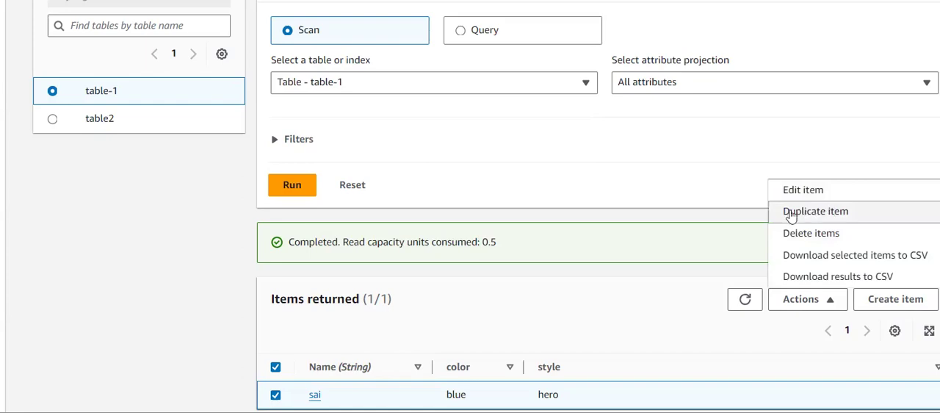
{"action": "left_click", "coordinate": [791, 212]}
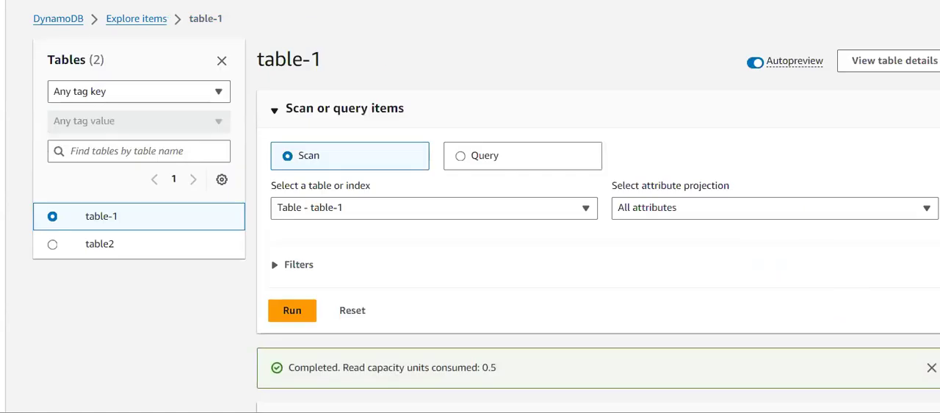
{"action": "scroll", "coordinate": [737, 203], "scroll_direction": "down", "scroll_amount": 2}
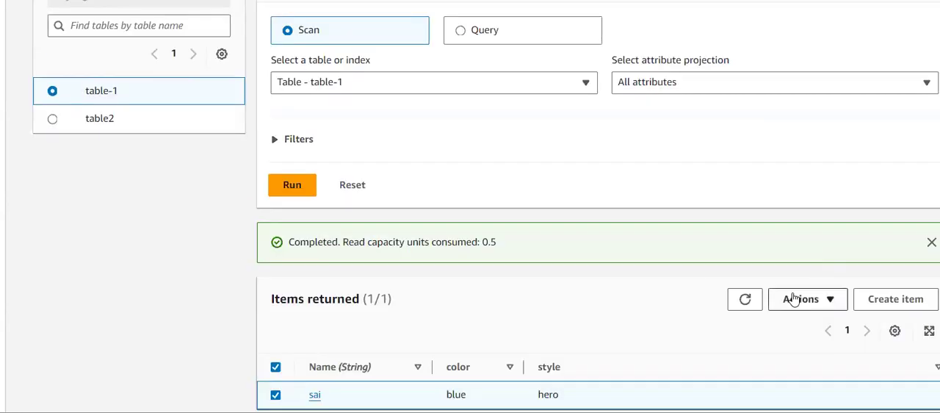
{"action": "left_click", "coordinate": [799, 300]}
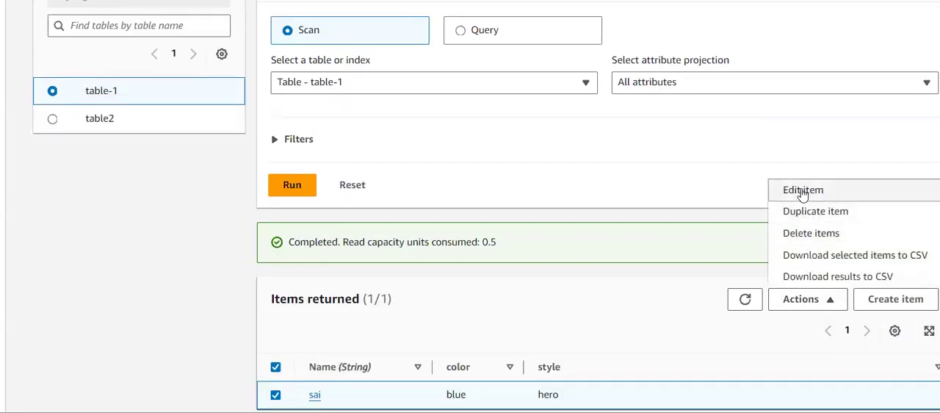
{"action": "left_click", "coordinate": [808, 213]}
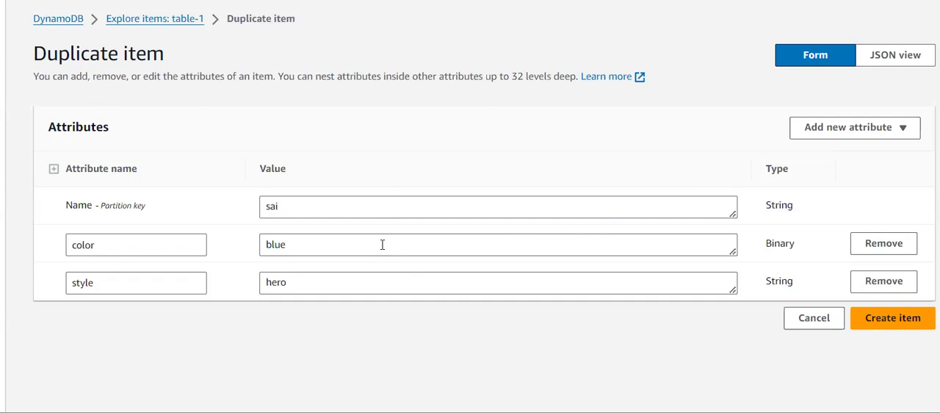
- Enter a different person's name as the duplicate's Name partition key and create the item
{"action": "left_click_drag", "start_coordinate": [382, 245], "coordinate": [199, 244]}
{"action": "left_click", "coordinate": [358, 235]}
{"action": "left_click_drag", "start_coordinate": [334, 207], "coordinate": [174, 210]}
{"action": "type", "text": "ch"}
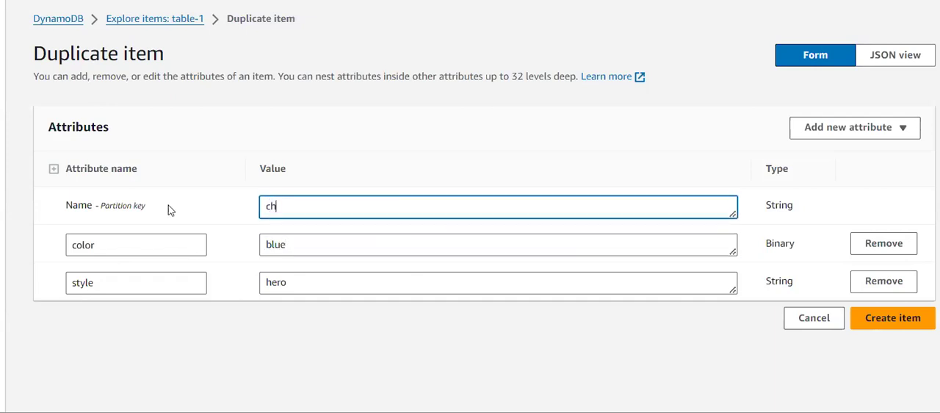
{"action": "type", "text": "aran"}
{"action": "left_click", "coordinate": [894, 329]}
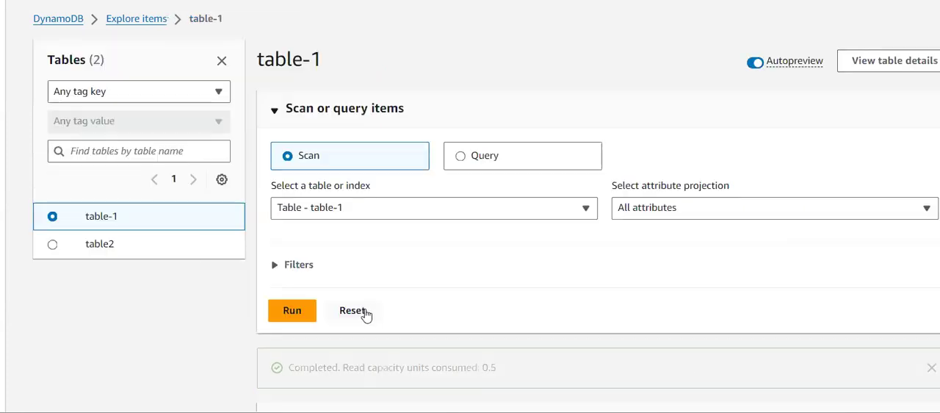
- Delete the selected original item from table-1 and refresh the returned items
{"action": "scroll", "coordinate": [365, 312], "scroll_direction": "down", "scroll_amount": 3}
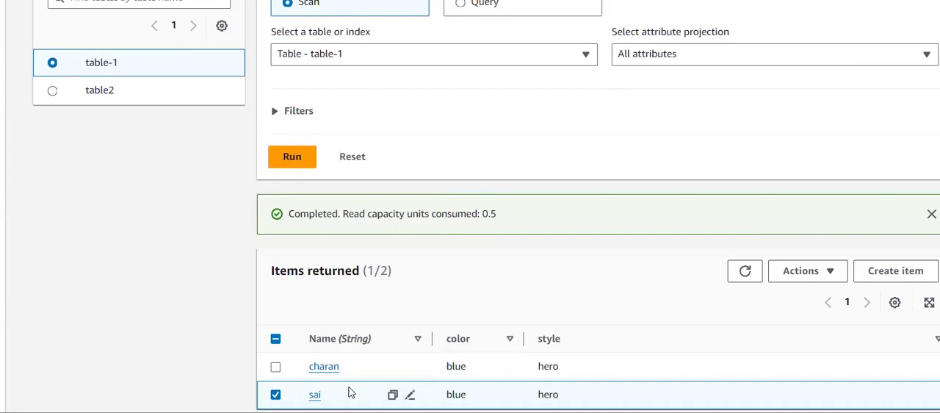
{"action": "left_click", "coordinate": [809, 272]}
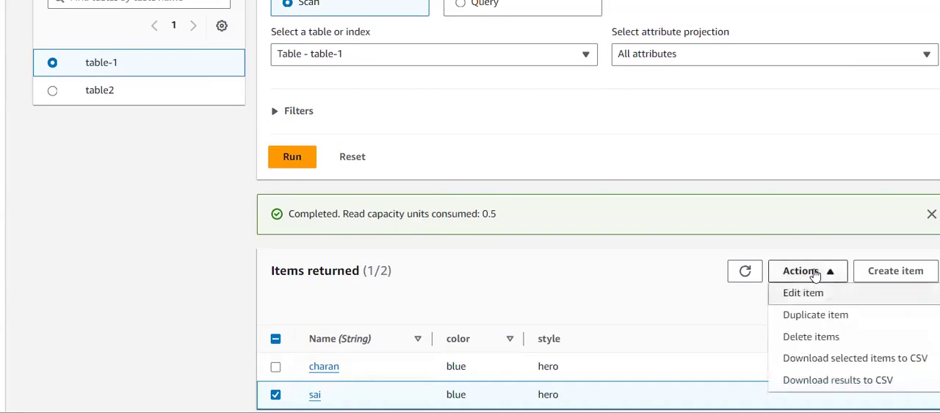
{"action": "left_click", "coordinate": [799, 336]}
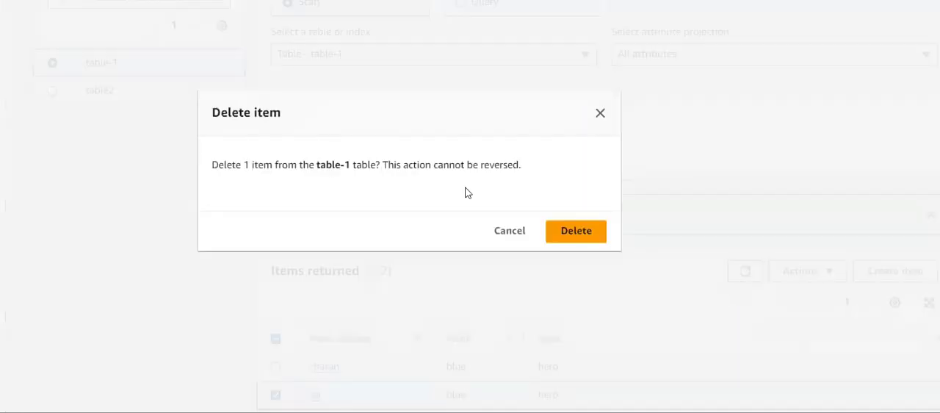
{"action": "left_click", "coordinate": [576, 231]}
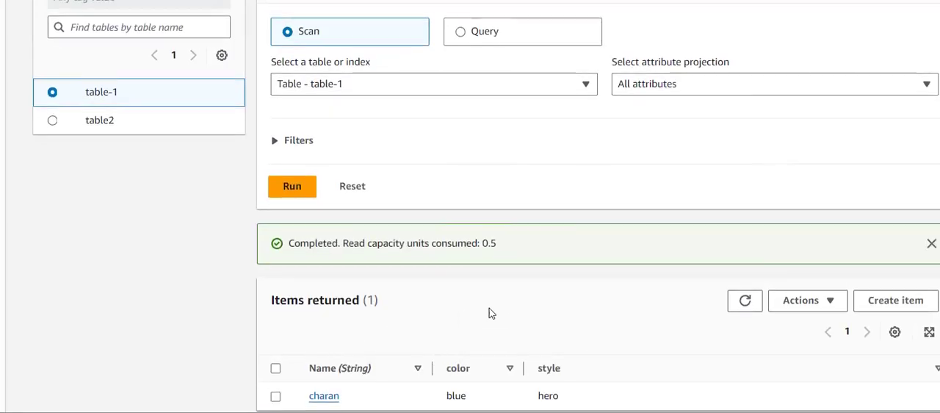
{"action": "left_click", "coordinate": [744, 301]}
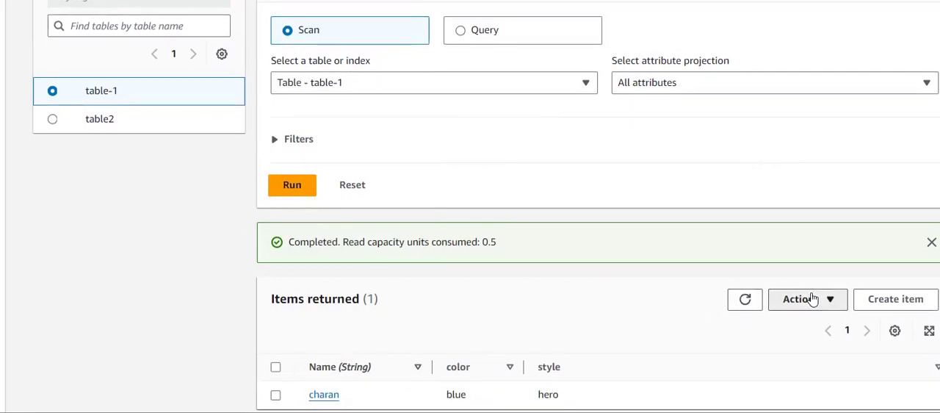
{"action": "left_click", "coordinate": [806, 298]}
{"action": "left_click", "coordinate": [635, 286]}
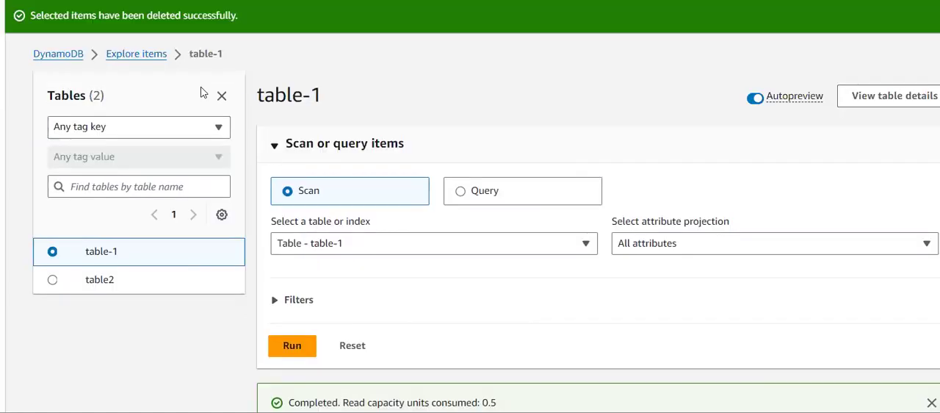
- Return to the tables list, select table2 and open its deletion dialog
{"action": "left_click", "coordinate": [149, 56]}
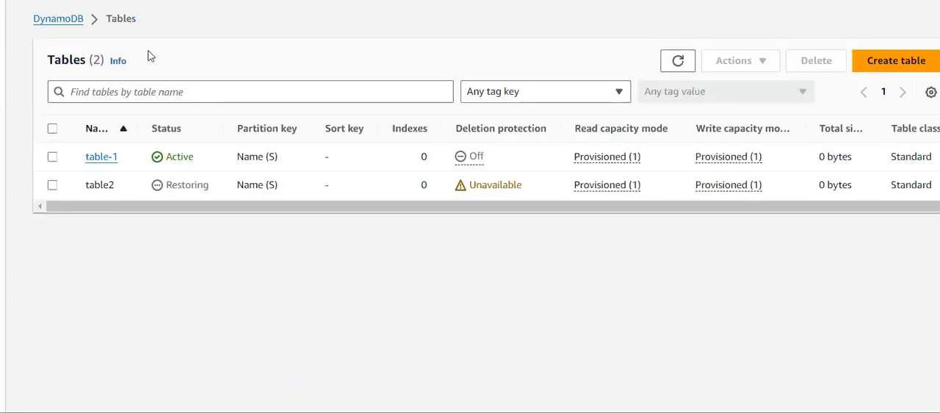
{"action": "left_click", "coordinate": [52, 185]}
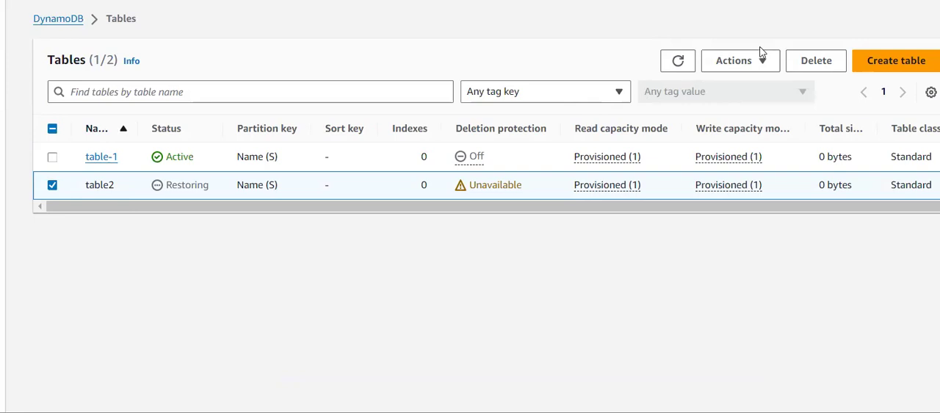
{"action": "left_click", "coordinate": [748, 64]}
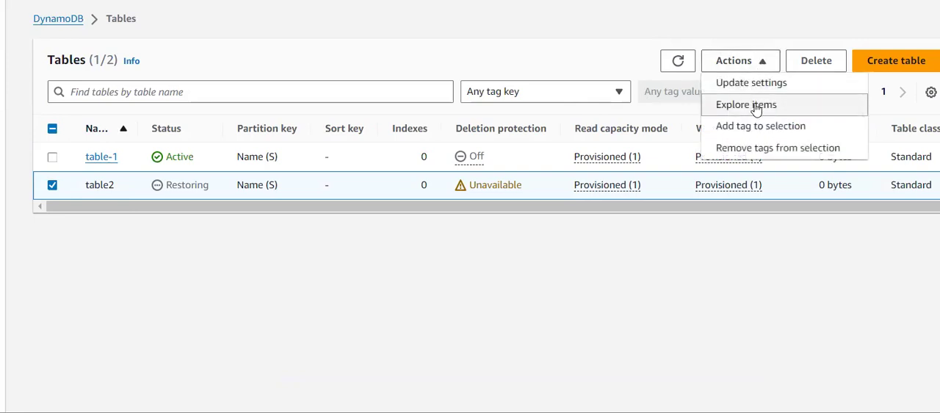
{"action": "left_click", "coordinate": [838, 60]}
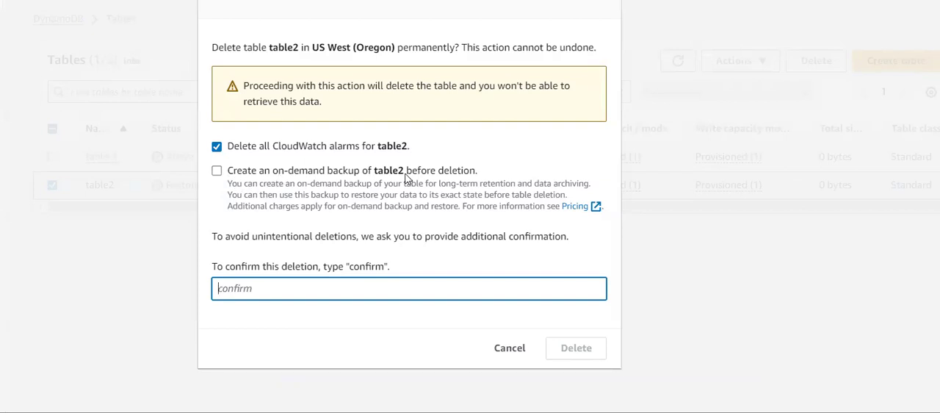
- Delete table2 together with its CloudWatch alarms and without an on-demand backup, entering "confirm" as the confirmation text
{"action": "left_click_drag", "start_coordinate": [405, 174], "coordinate": [309, 171]}
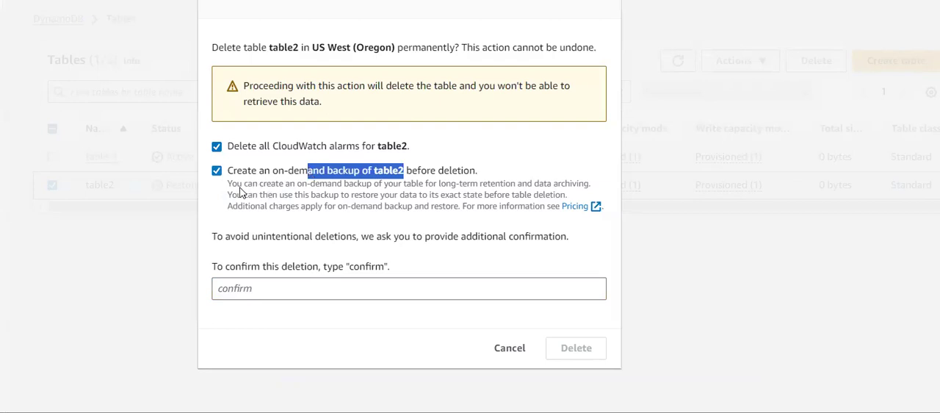
{"action": "left_click", "coordinate": [212, 180]}
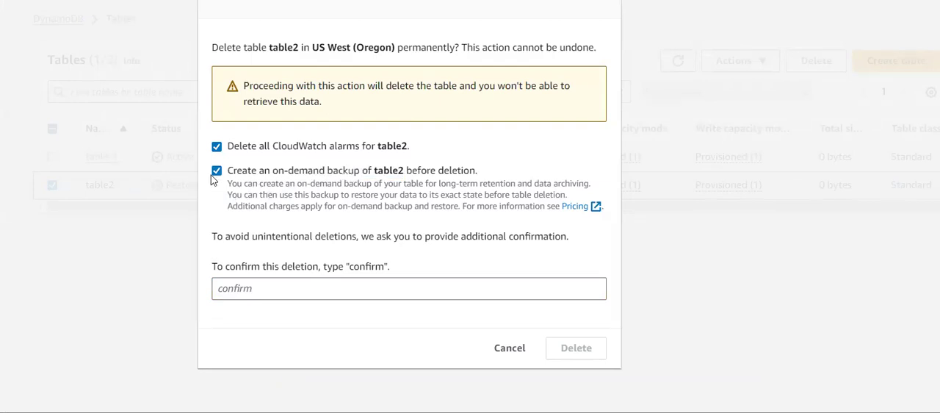
{"action": "left_click", "coordinate": [217, 171]}
{"action": "left_click_drag", "start_coordinate": [252, 149], "coordinate": [387, 147]}
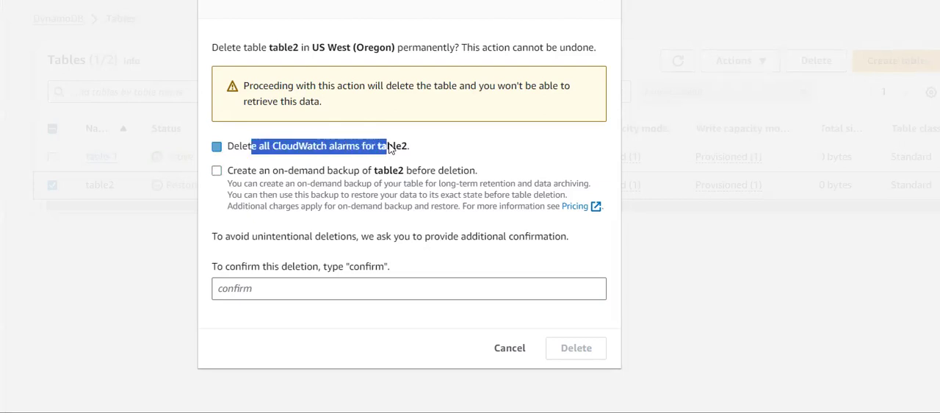
{"action": "left_click", "coordinate": [270, 146]}
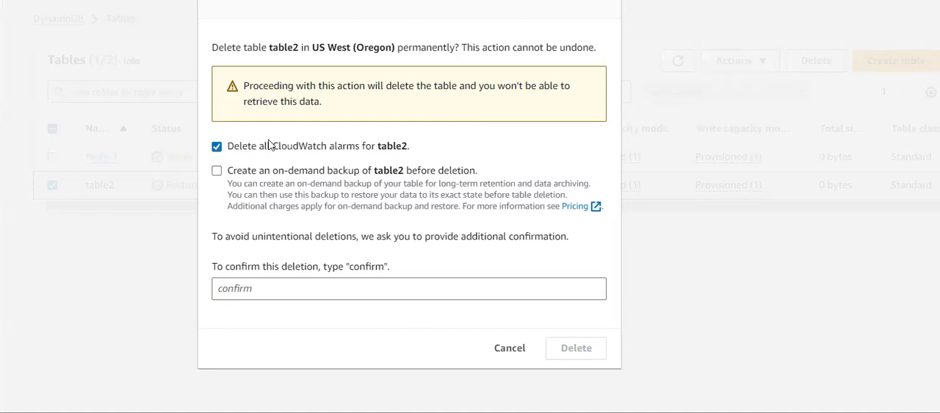
{"action": "left_click", "coordinate": [283, 292]}
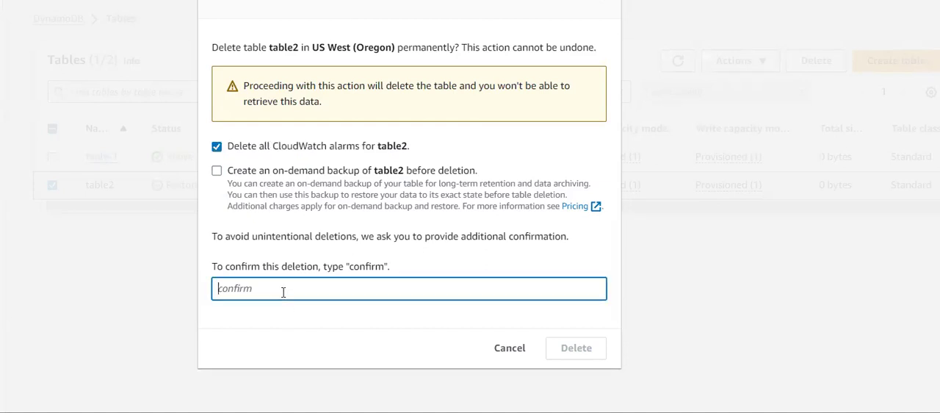
{"action": "type", "text": "confirm"}
{"action": "left_click", "coordinate": [577, 363]}
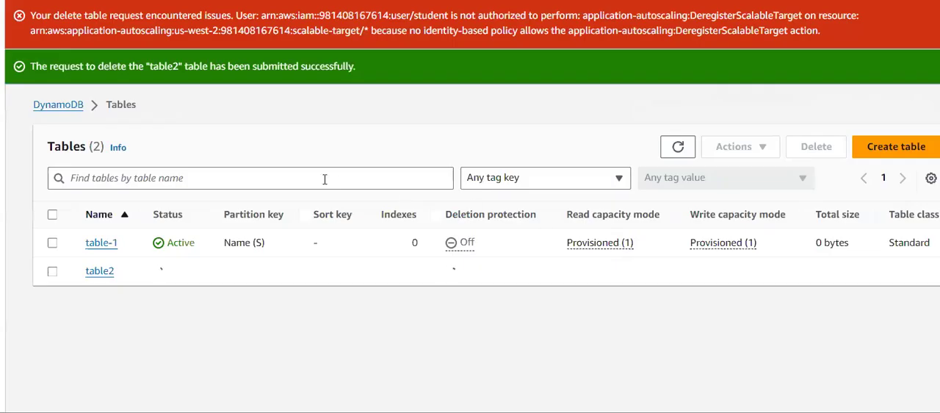
{"action": "left_click_drag", "start_coordinate": [52, 66], "coordinate": [198, 64]}
{"action": "left_click_drag", "start_coordinate": [357, 66], "coordinate": [249, 77]}
{"action": "left_click", "coordinate": [203, 270]}
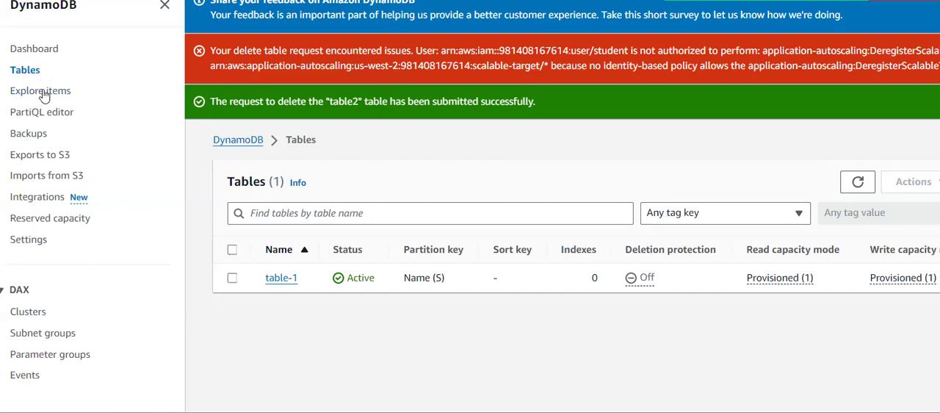
- Explore the items of table-1 and review the items returned by its scan
{"action": "left_click", "coordinate": [15, 94]}
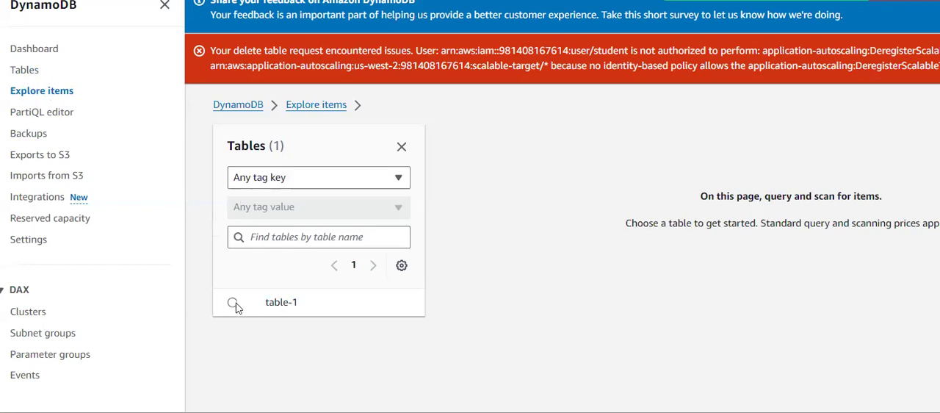
{"action": "left_click", "coordinate": [261, 315]}
{"action": "scroll", "coordinate": [646, 274], "scroll_direction": "down", "scroll_amount": 1}
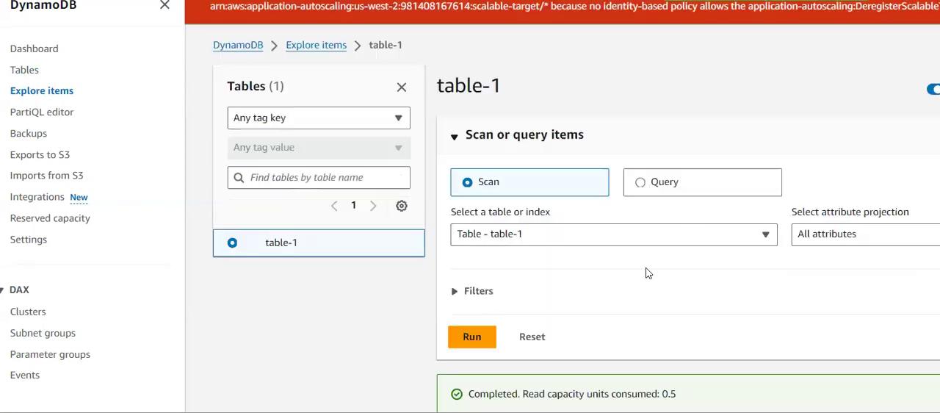
{"action": "scroll", "coordinate": [646, 274], "scroll_direction": "down", "scroll_amount": 2}
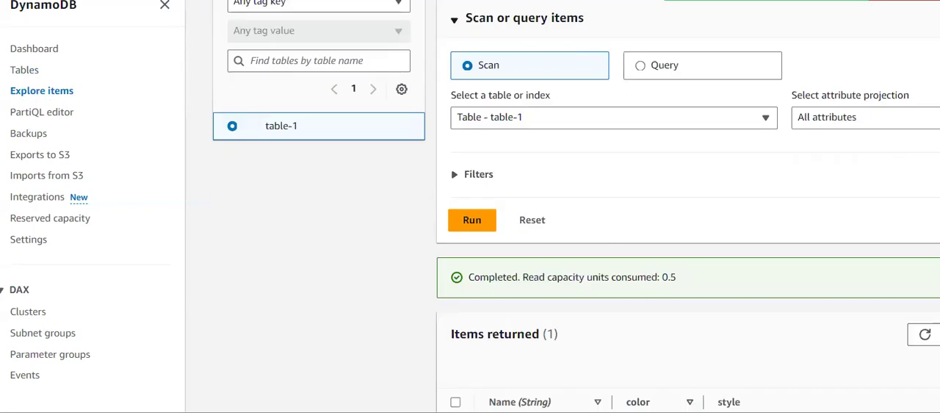
{"action": "scroll", "coordinate": [527, 271], "scroll_direction": "down", "scroll_amount": 1}
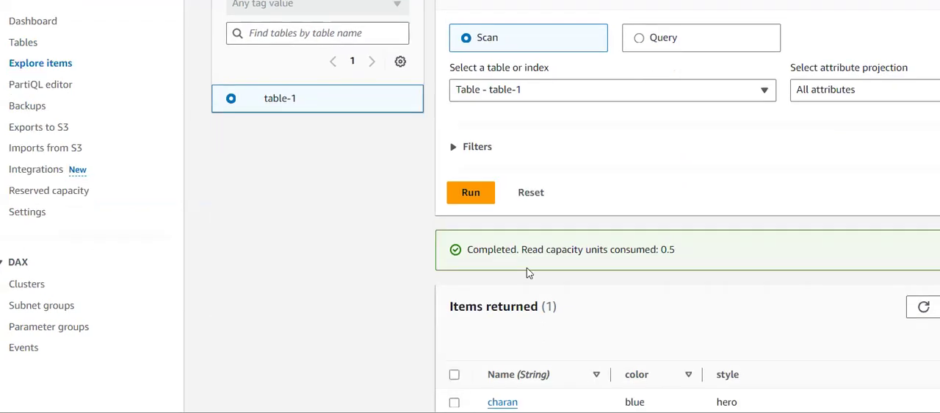
{"action": "scroll", "coordinate": [426, 194], "scroll_direction": "up", "scroll_amount": 2}
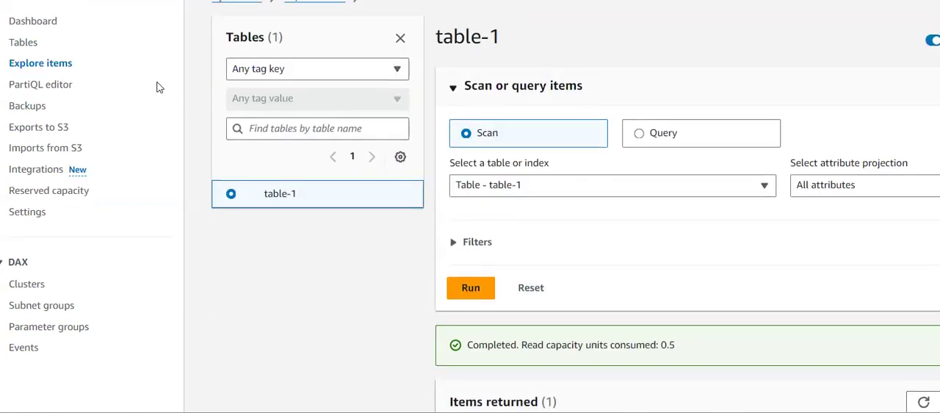
- Look through the Backups, Exports to S3 and Imports from S3 pages in turn
{"action": "left_click", "coordinate": [40, 107]}
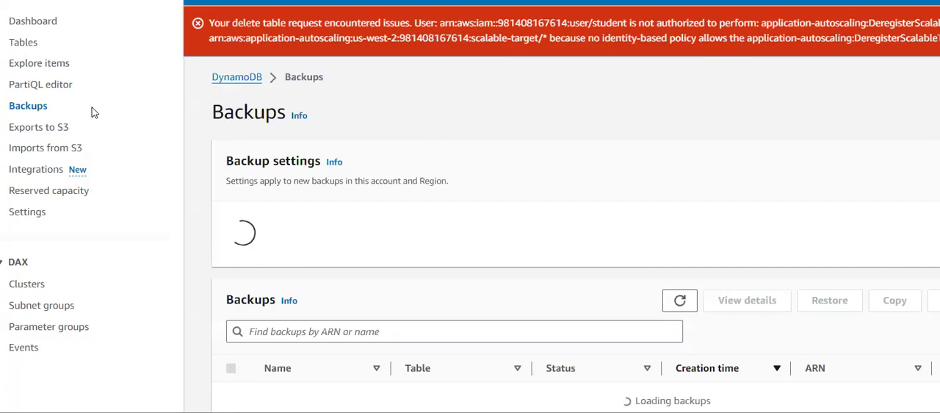
{"action": "left_click", "coordinate": [51, 132]}
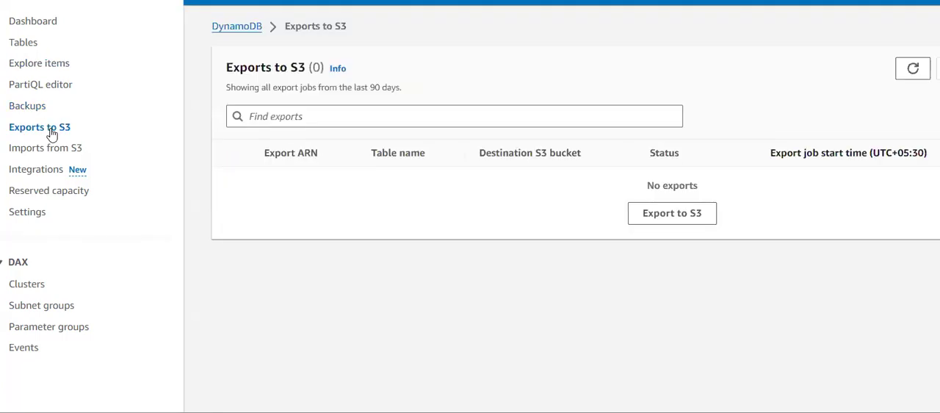
{"action": "left_click", "coordinate": [55, 150]}
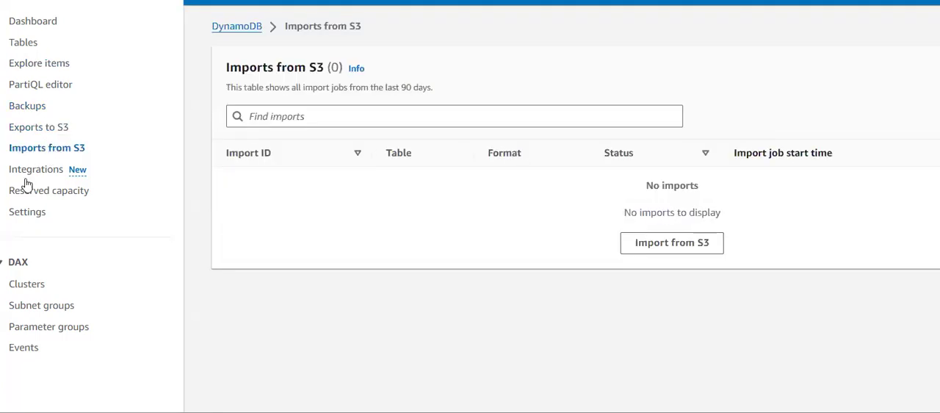